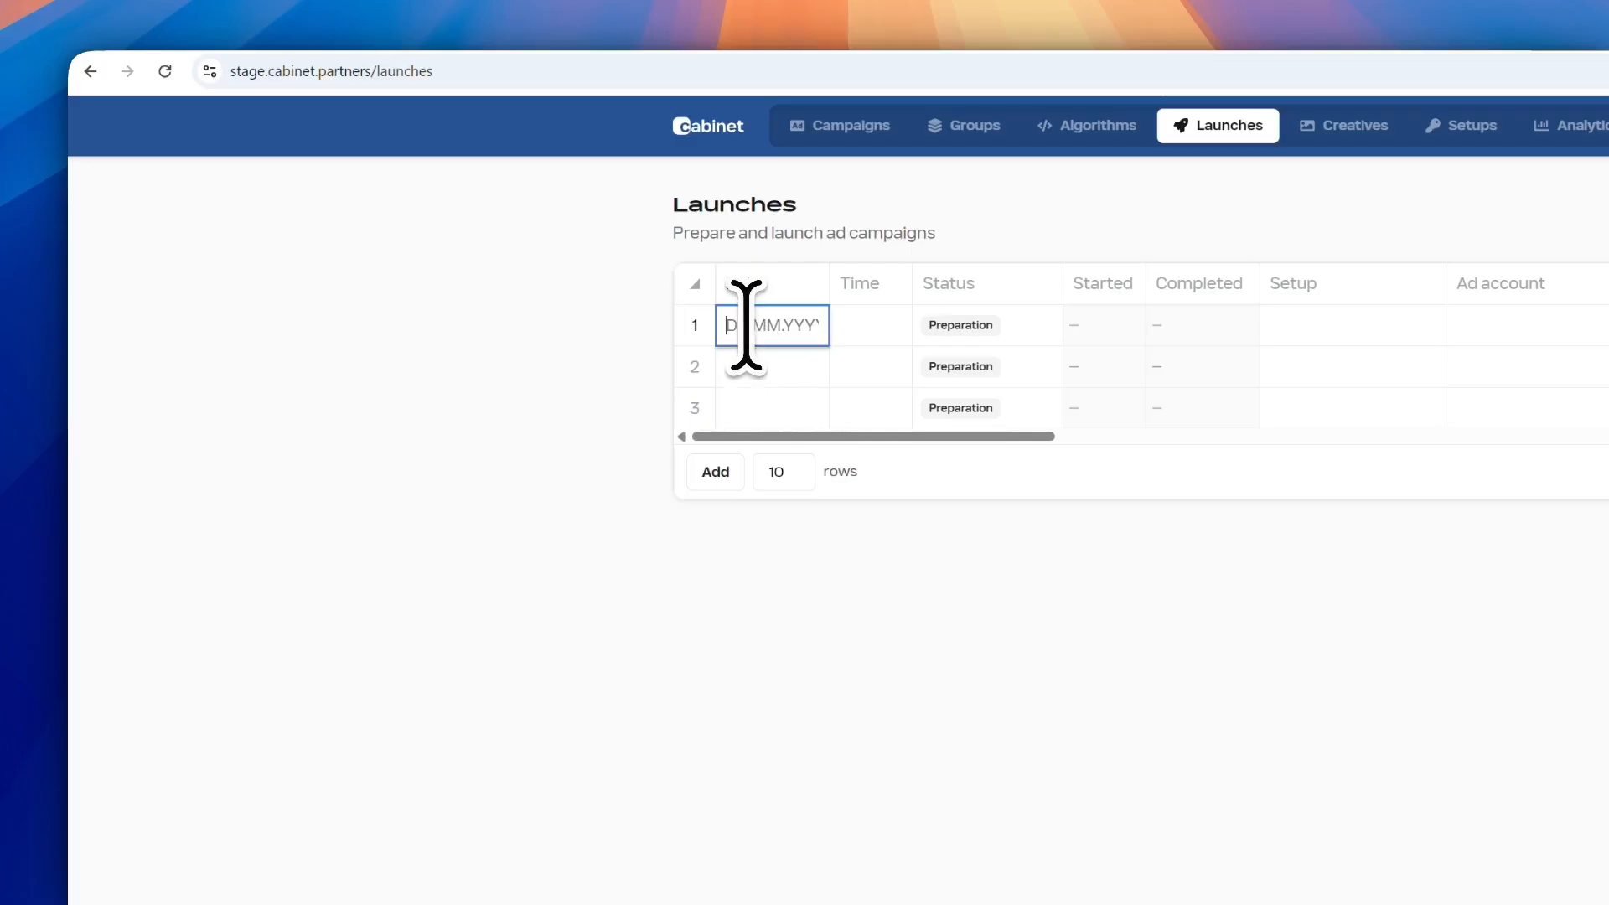
Date launch row 1 as 01.04.2026 and set its status to Ready
type("01042026")
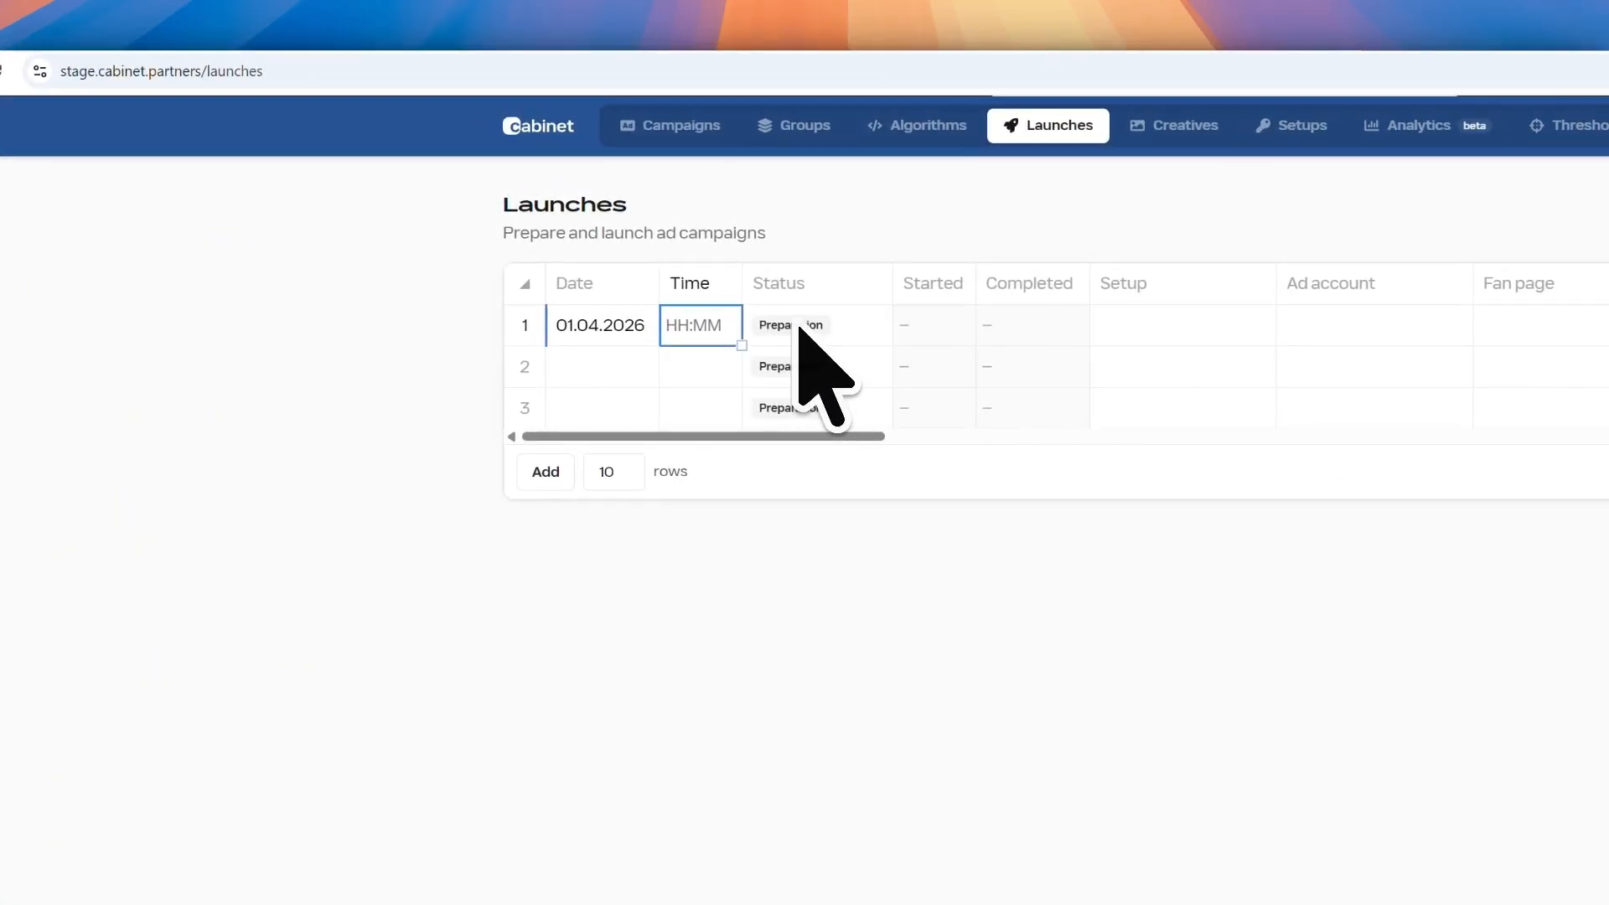
left_click(799, 328)
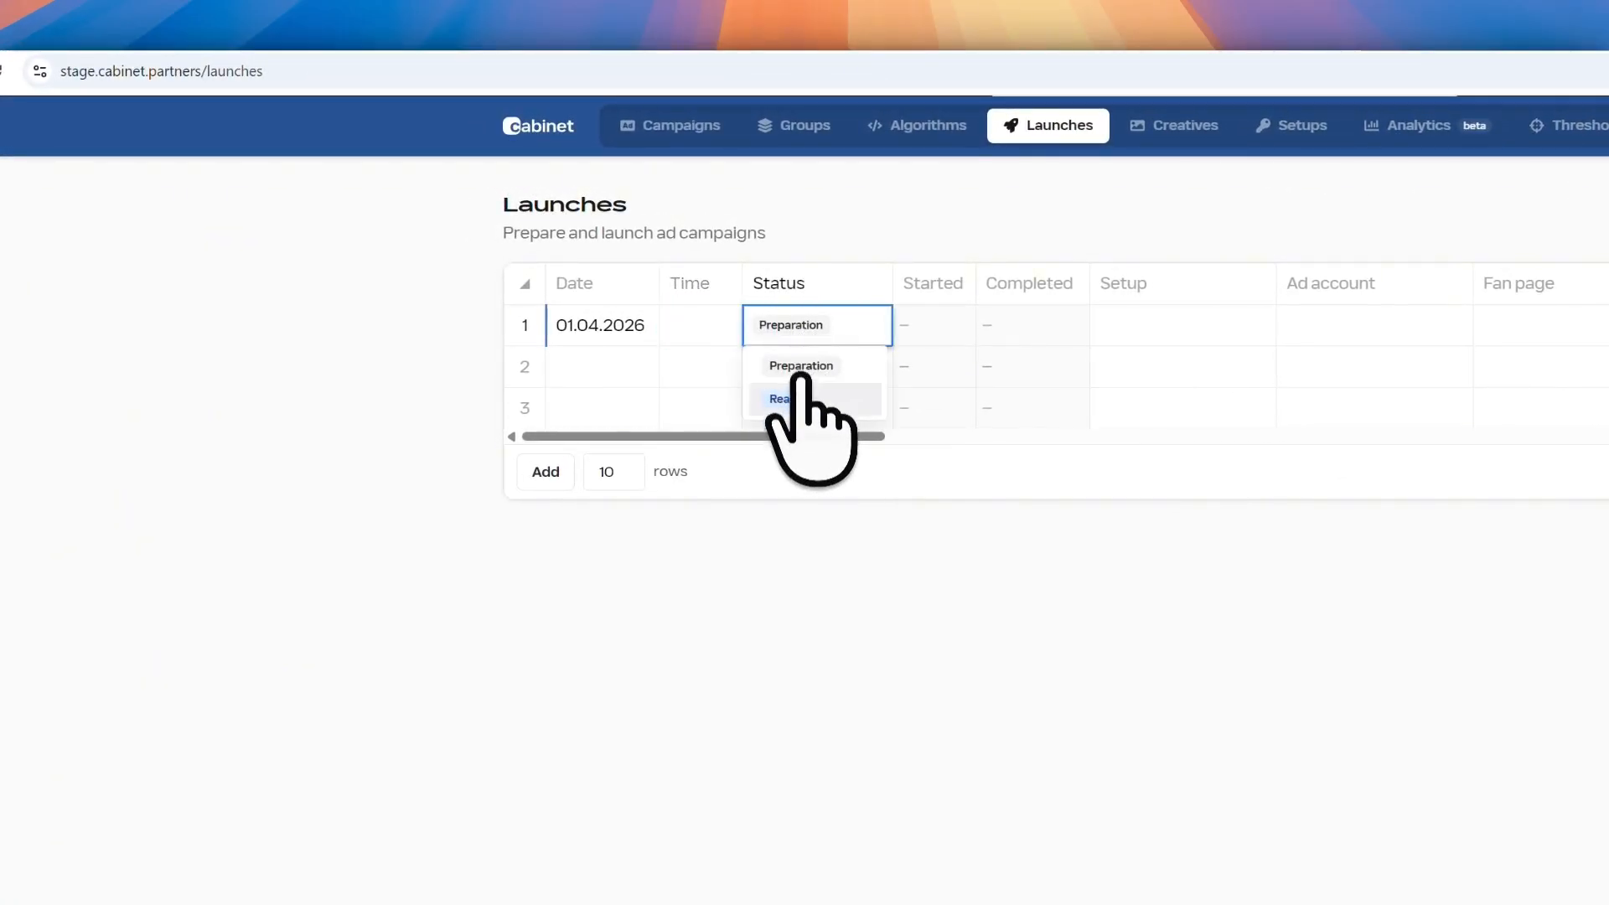
left_click(800, 399)
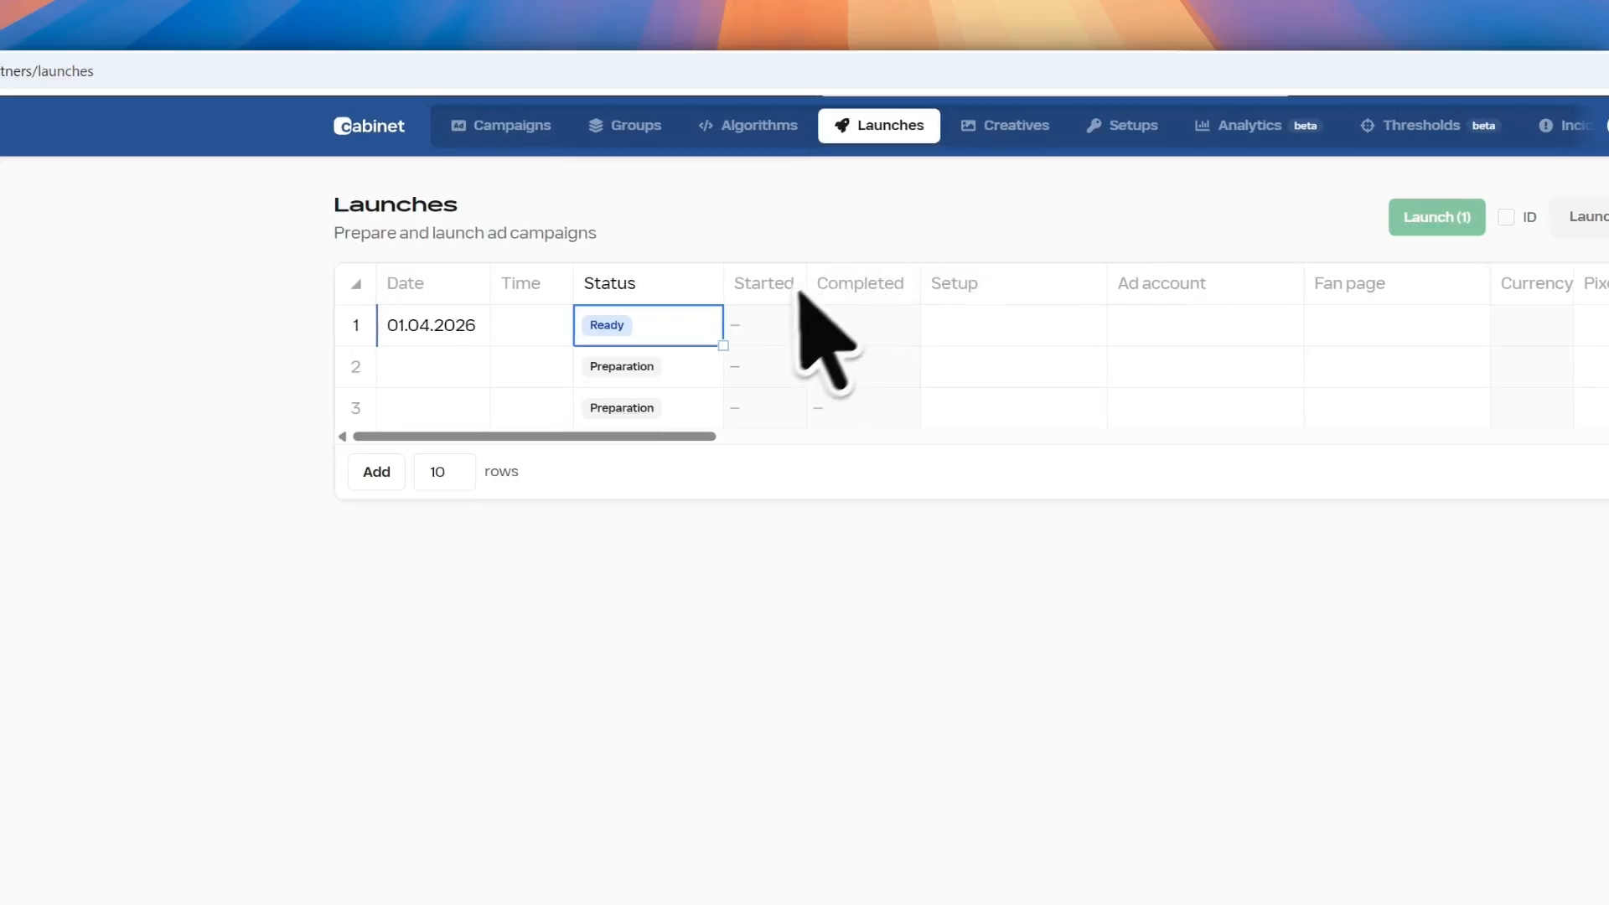
left_click(769, 313)
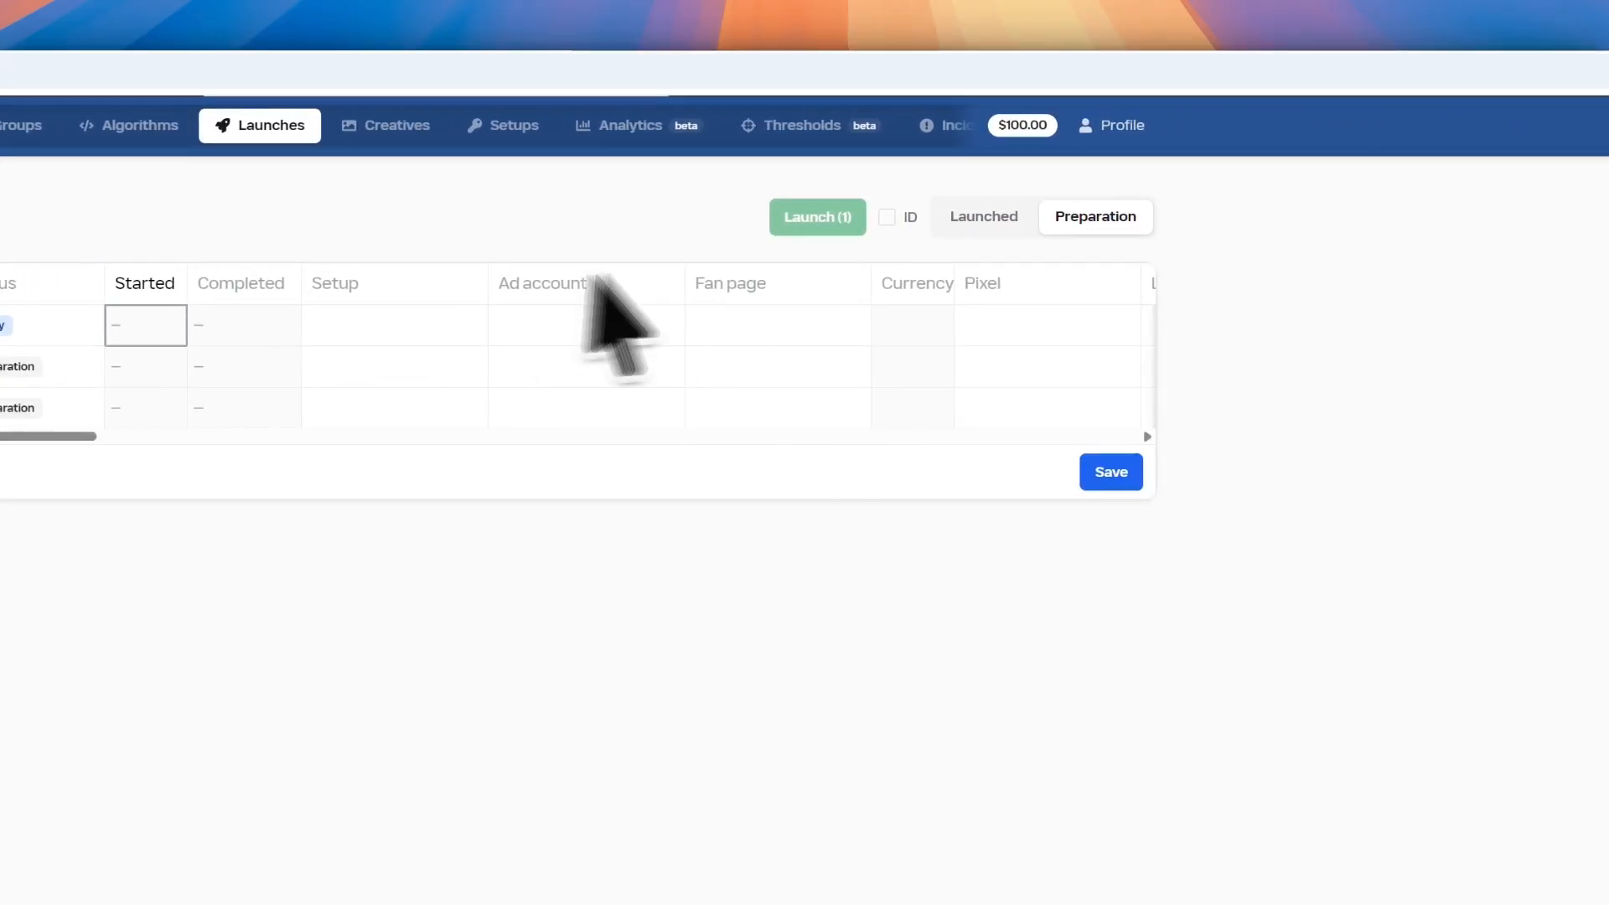
Assign row 1 the тестовый setup and the first listed ad account
left_click(243, 325)
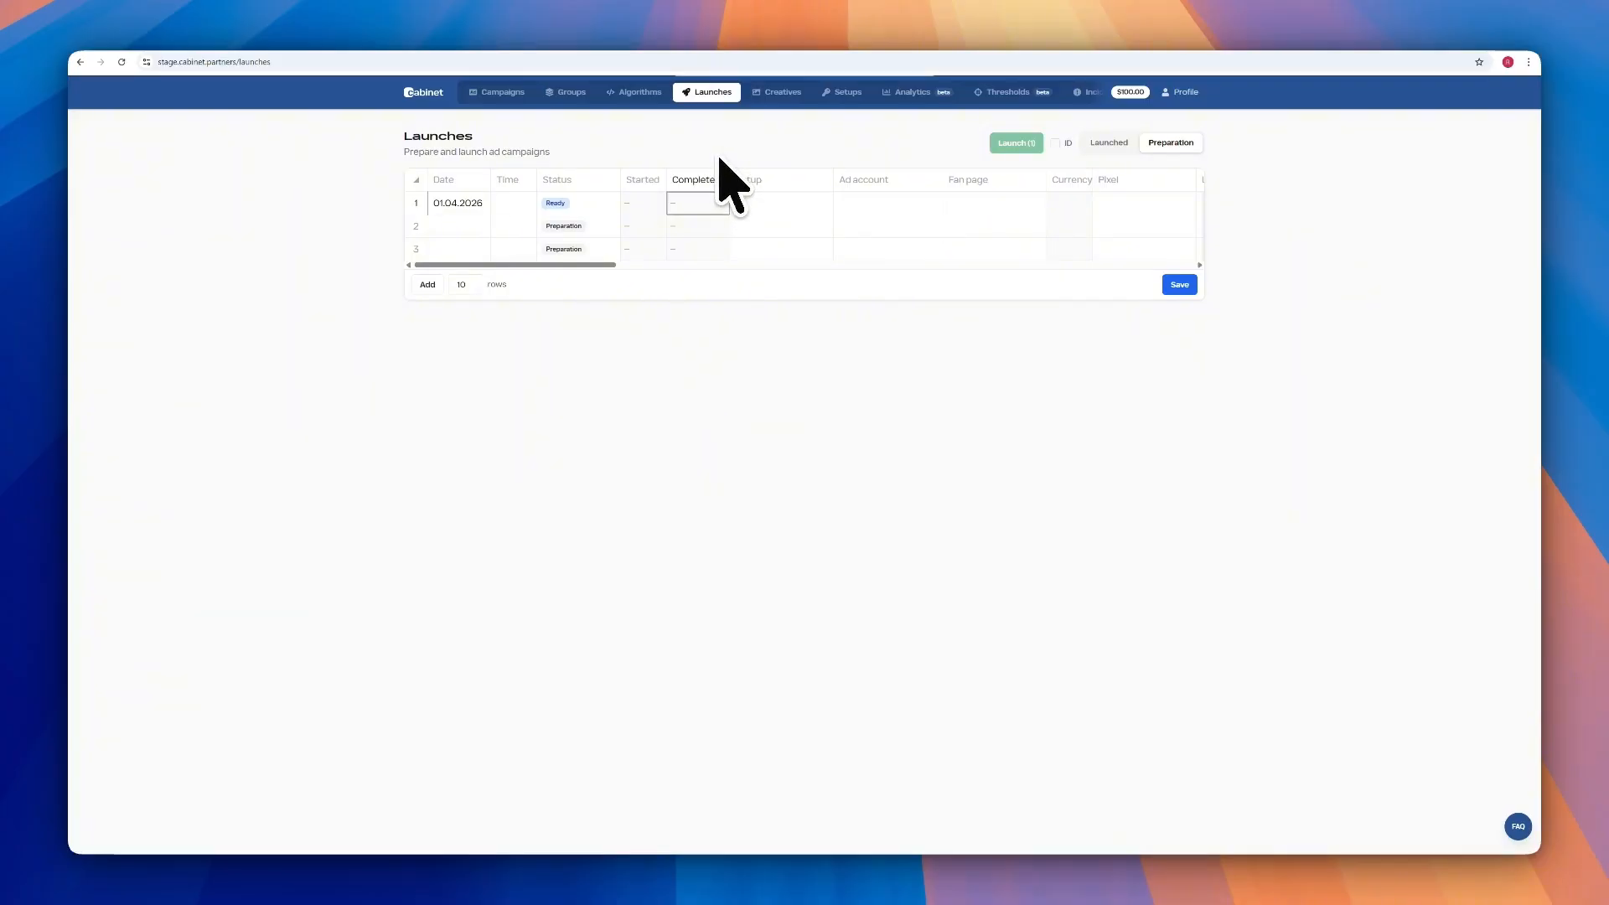
left_click(757, 205)
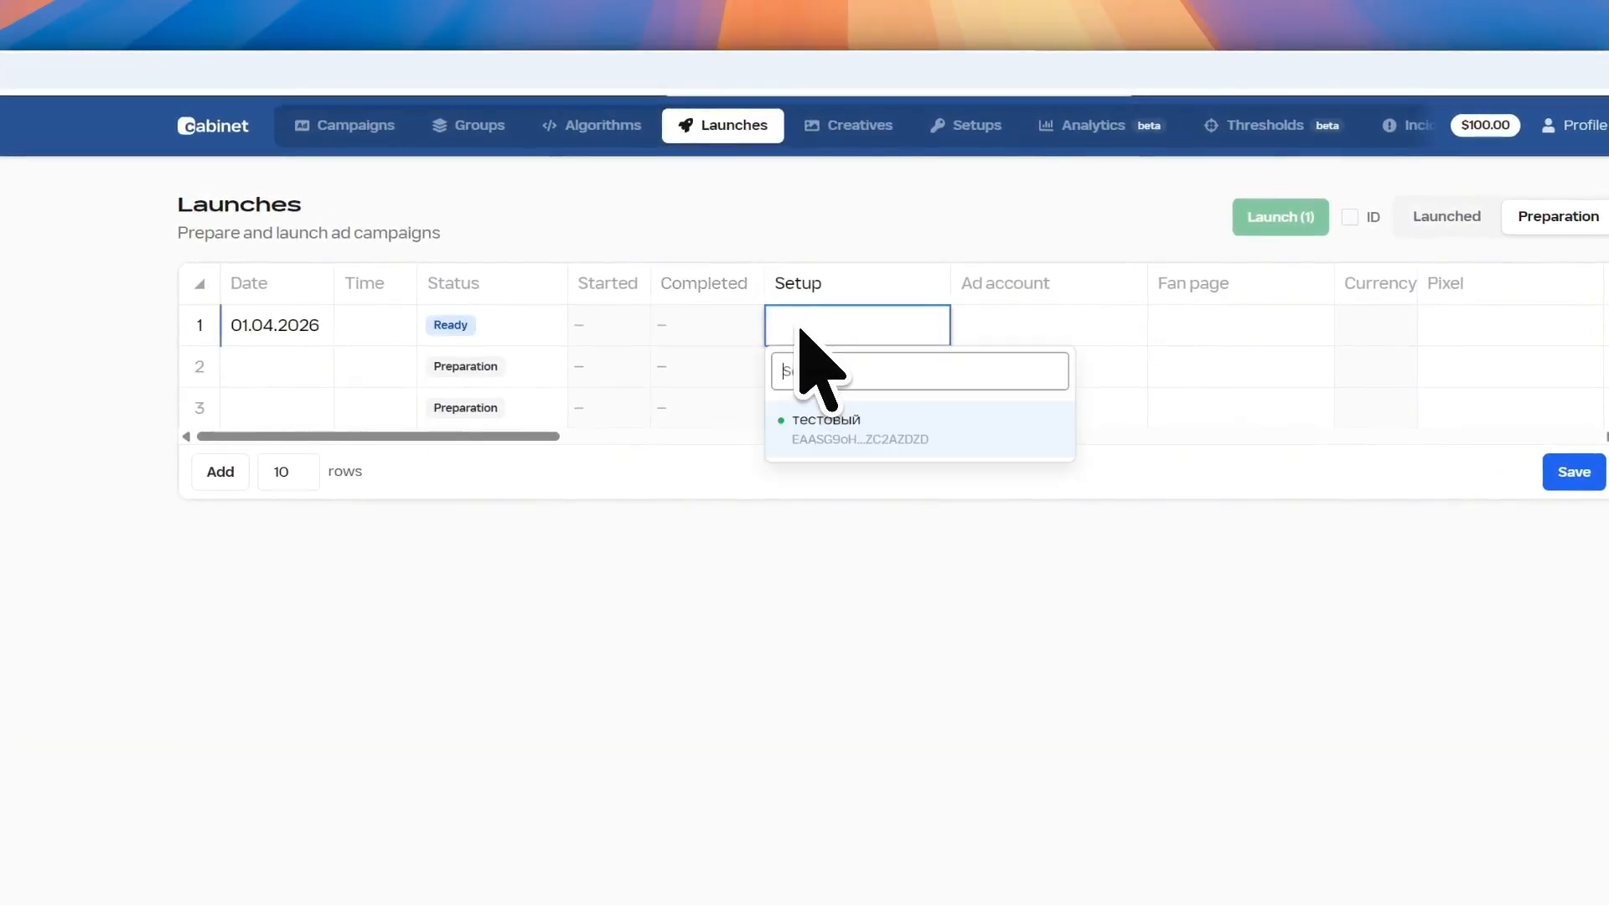
left_click(846, 425)
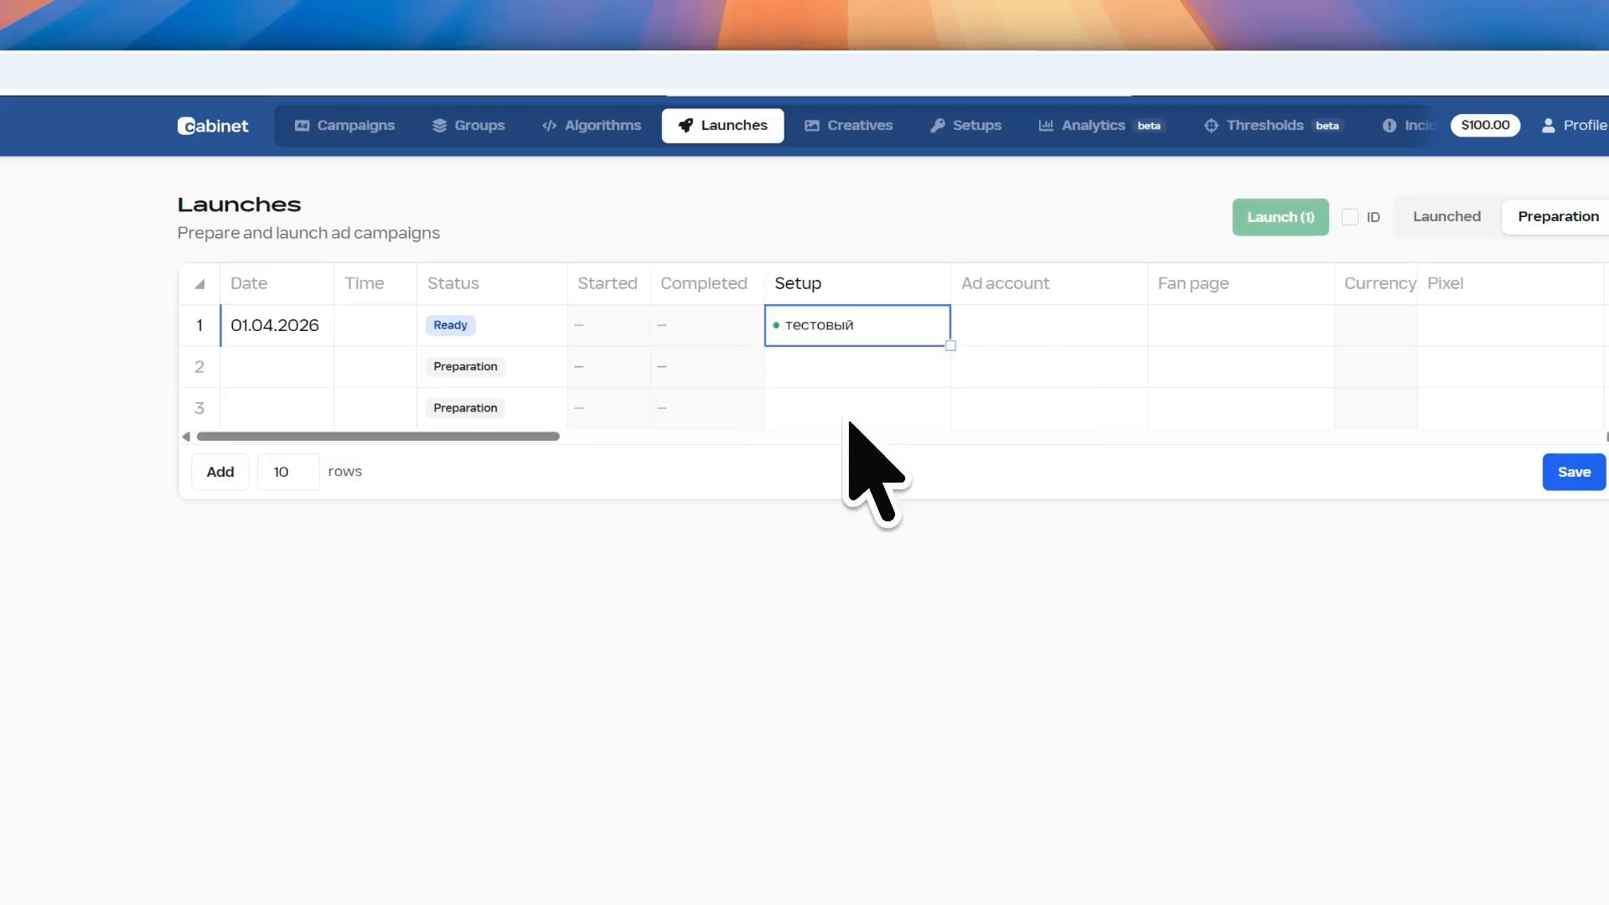
left_click(991, 331)
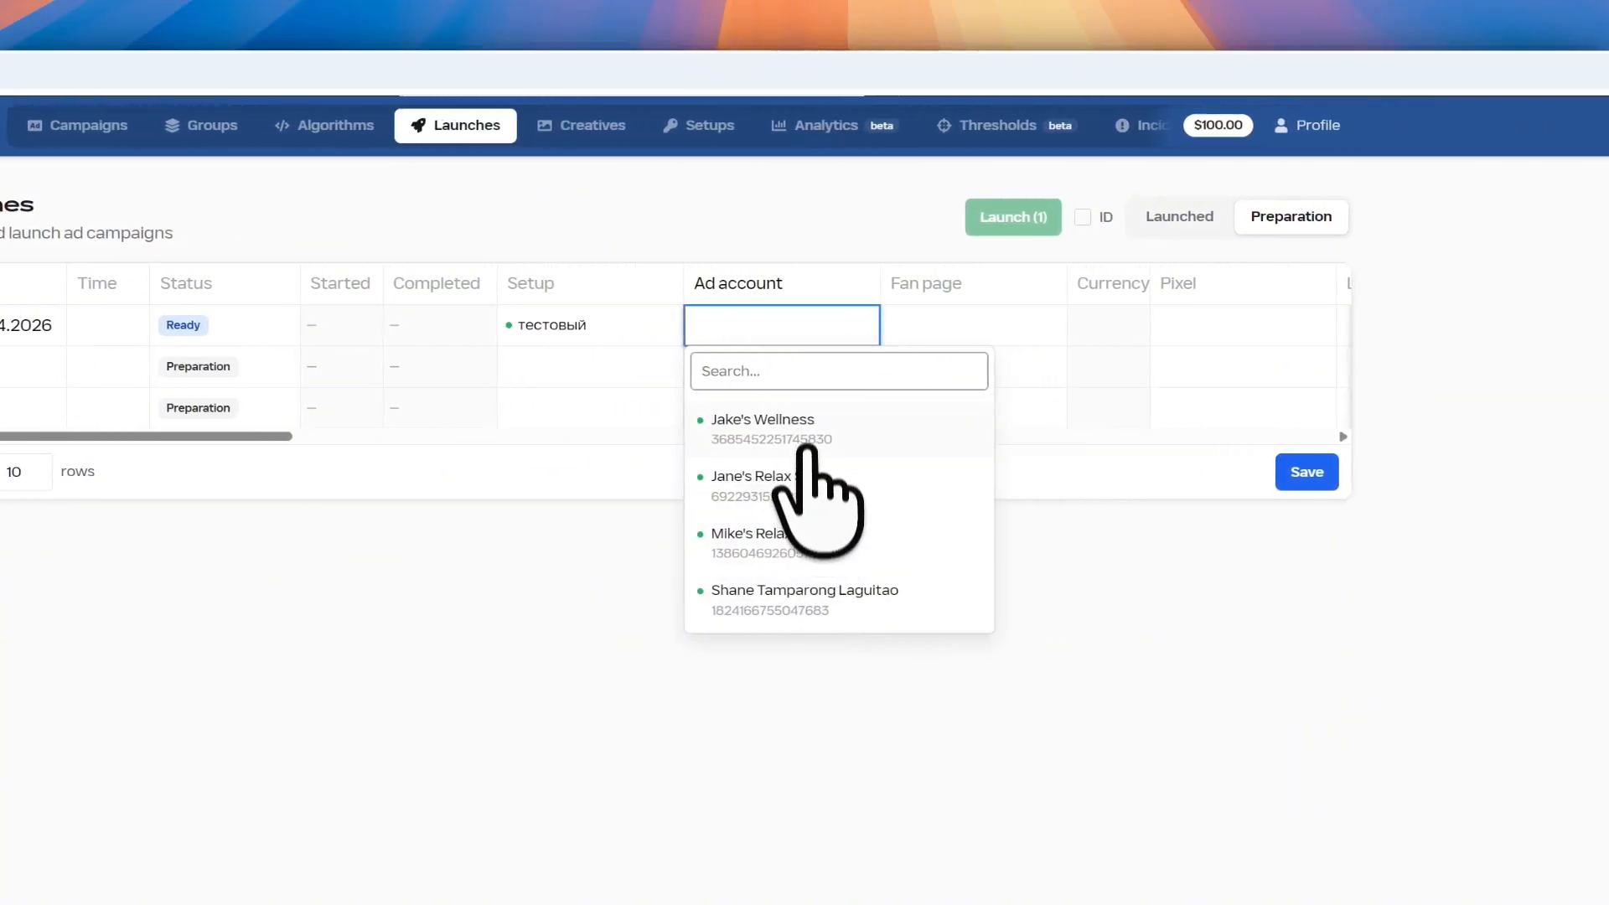
left_click(811, 424)
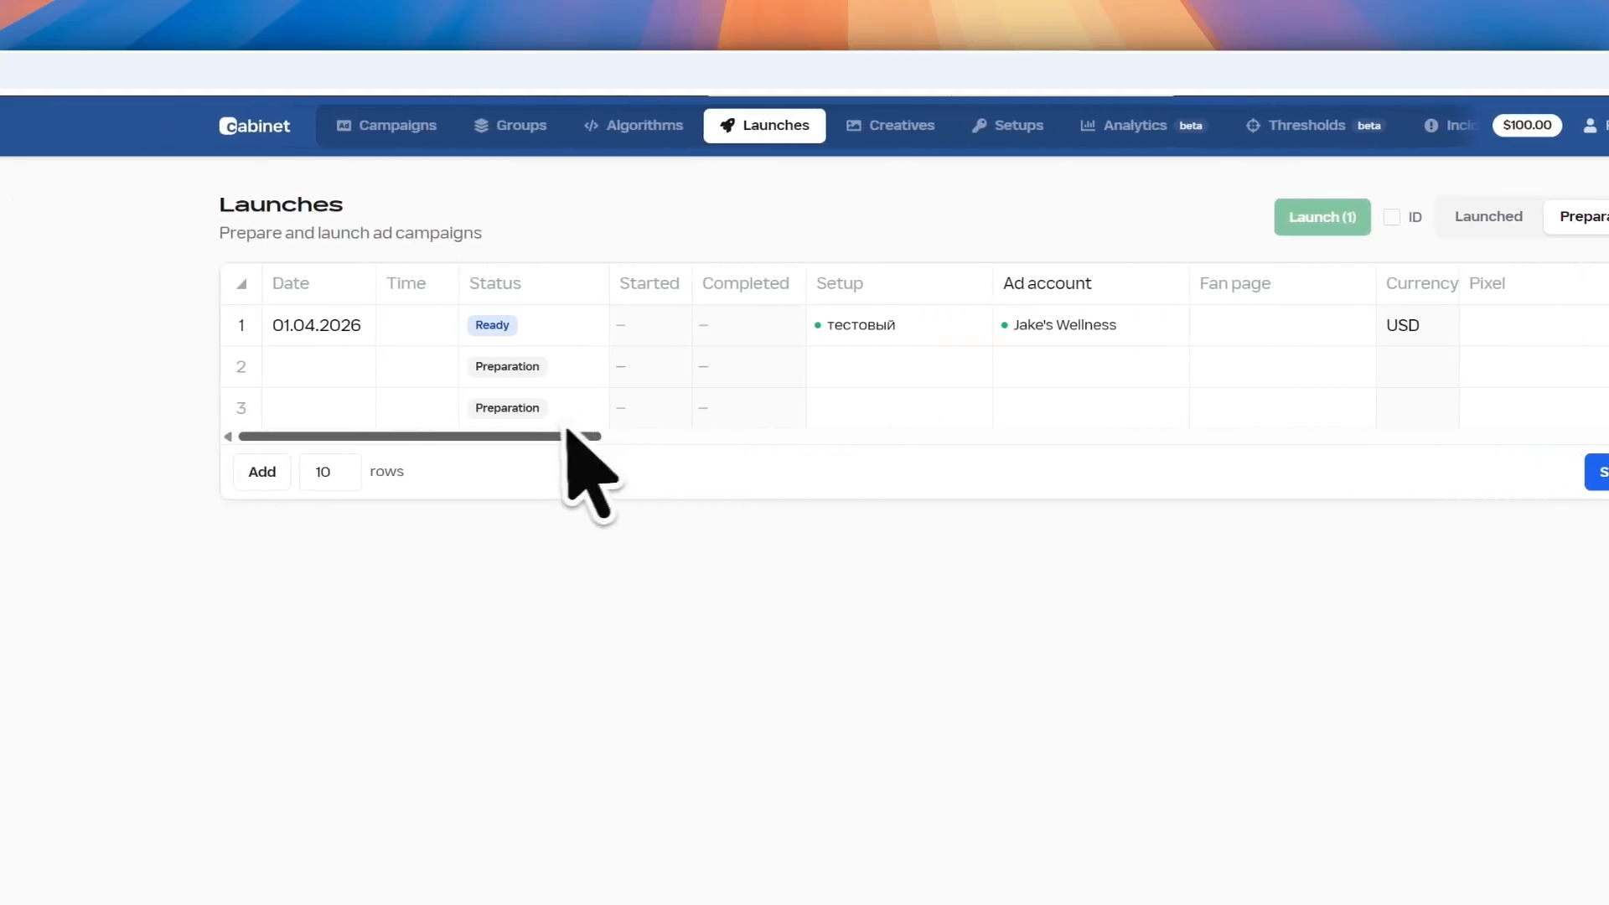
Choose the first fan page and the KS-IN-ZO pixel for row 1
left_click_drag(272, 436, 385, 436)
double_click(481, 329)
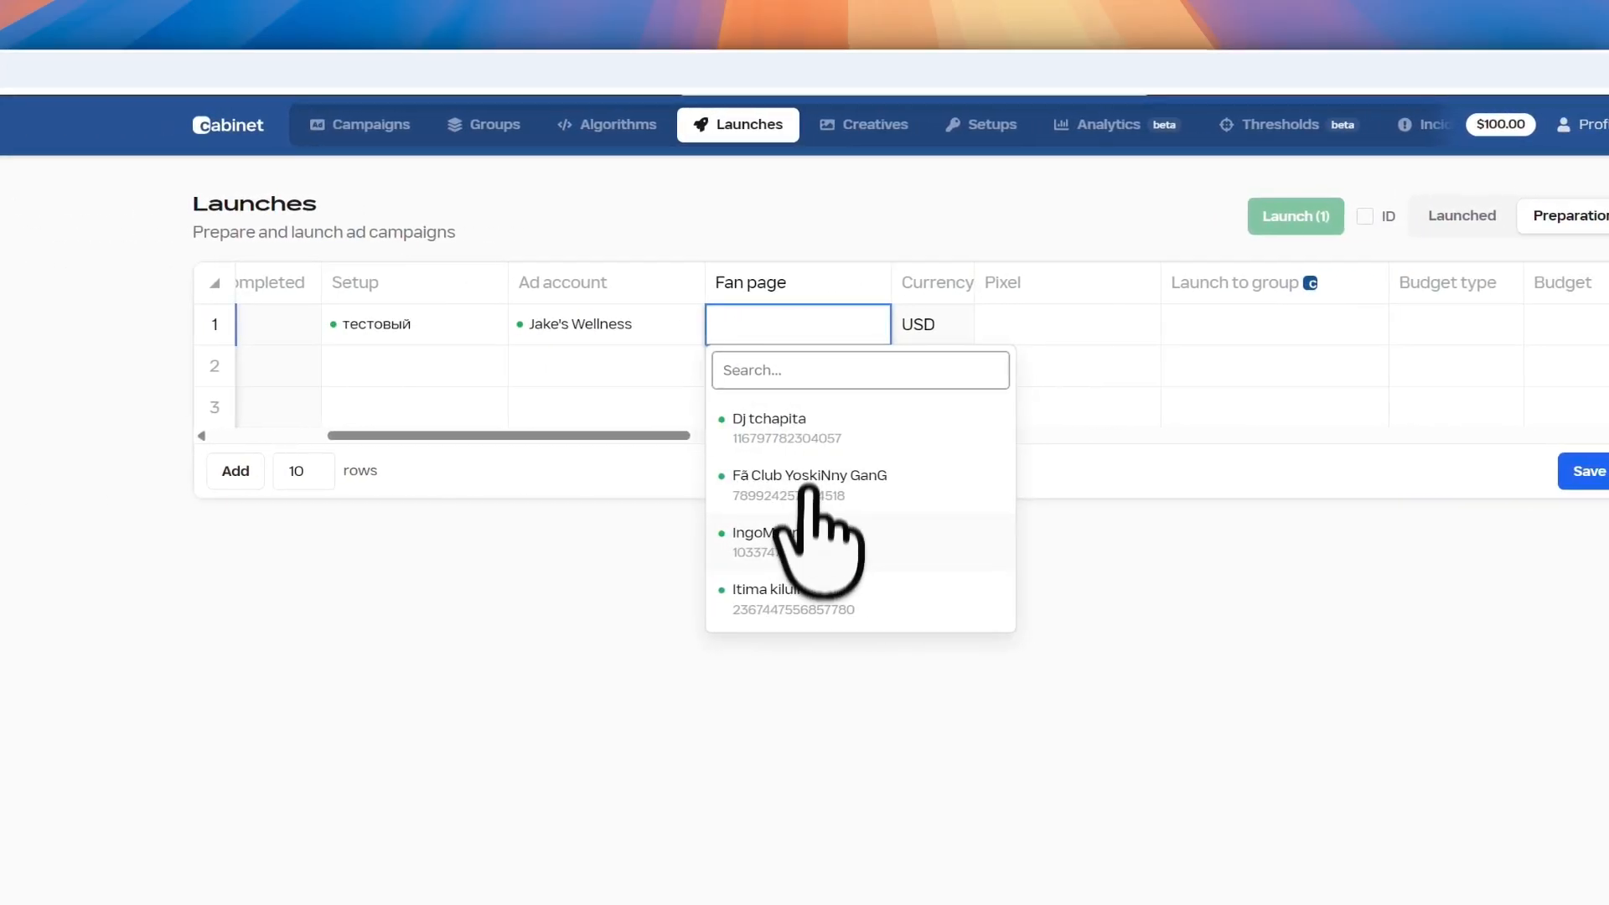
left_click(880, 431)
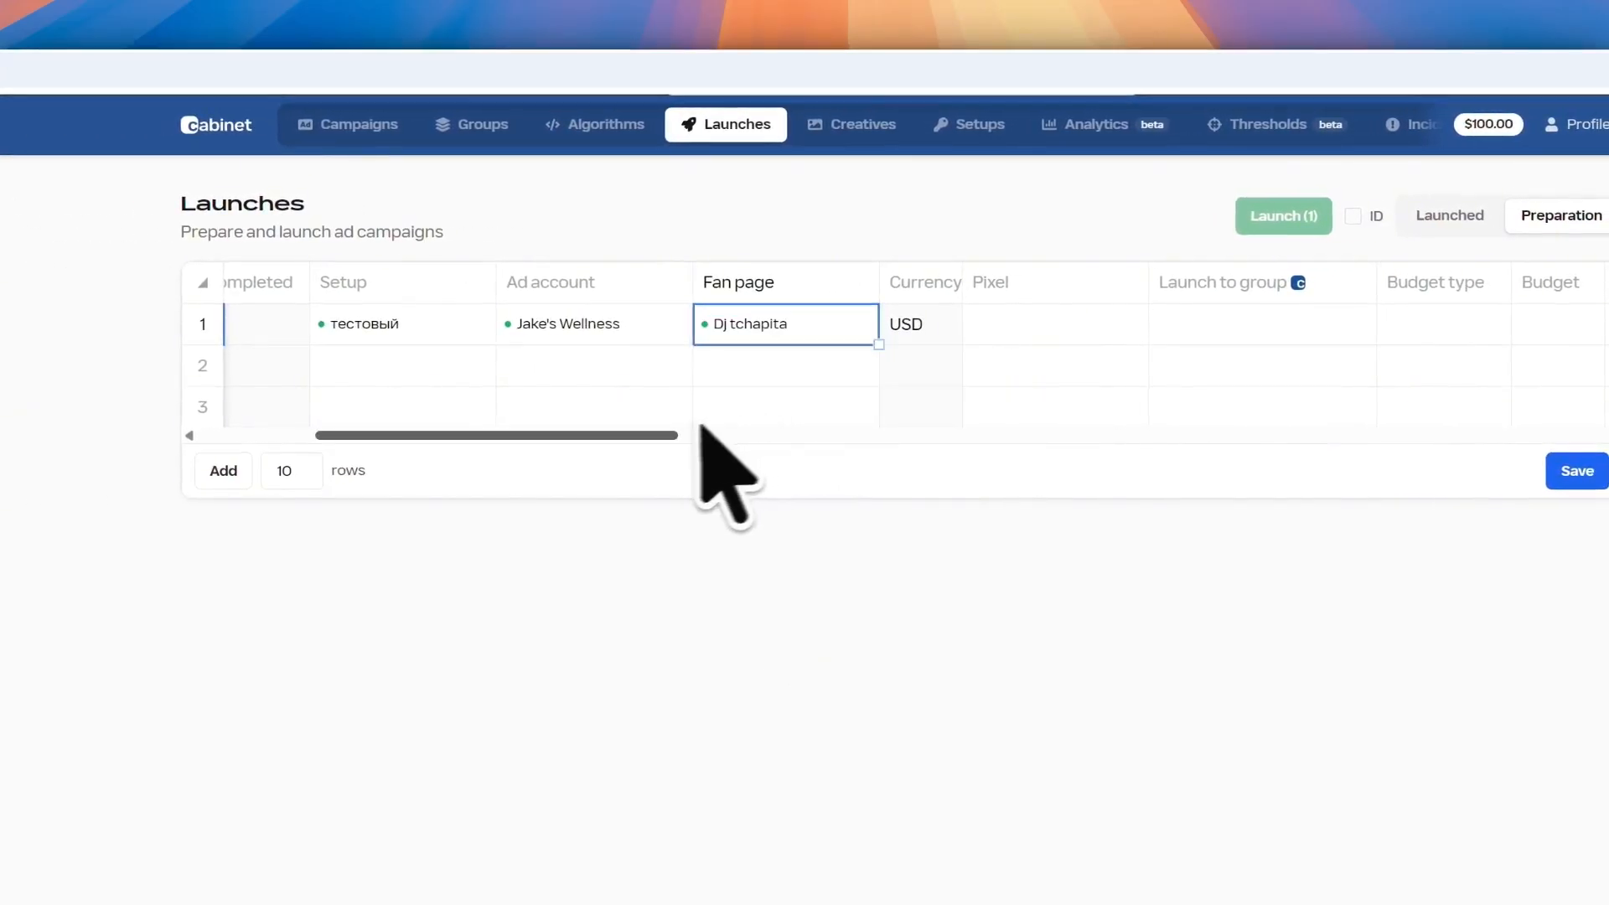
scroll(687, 428, "right", 3)
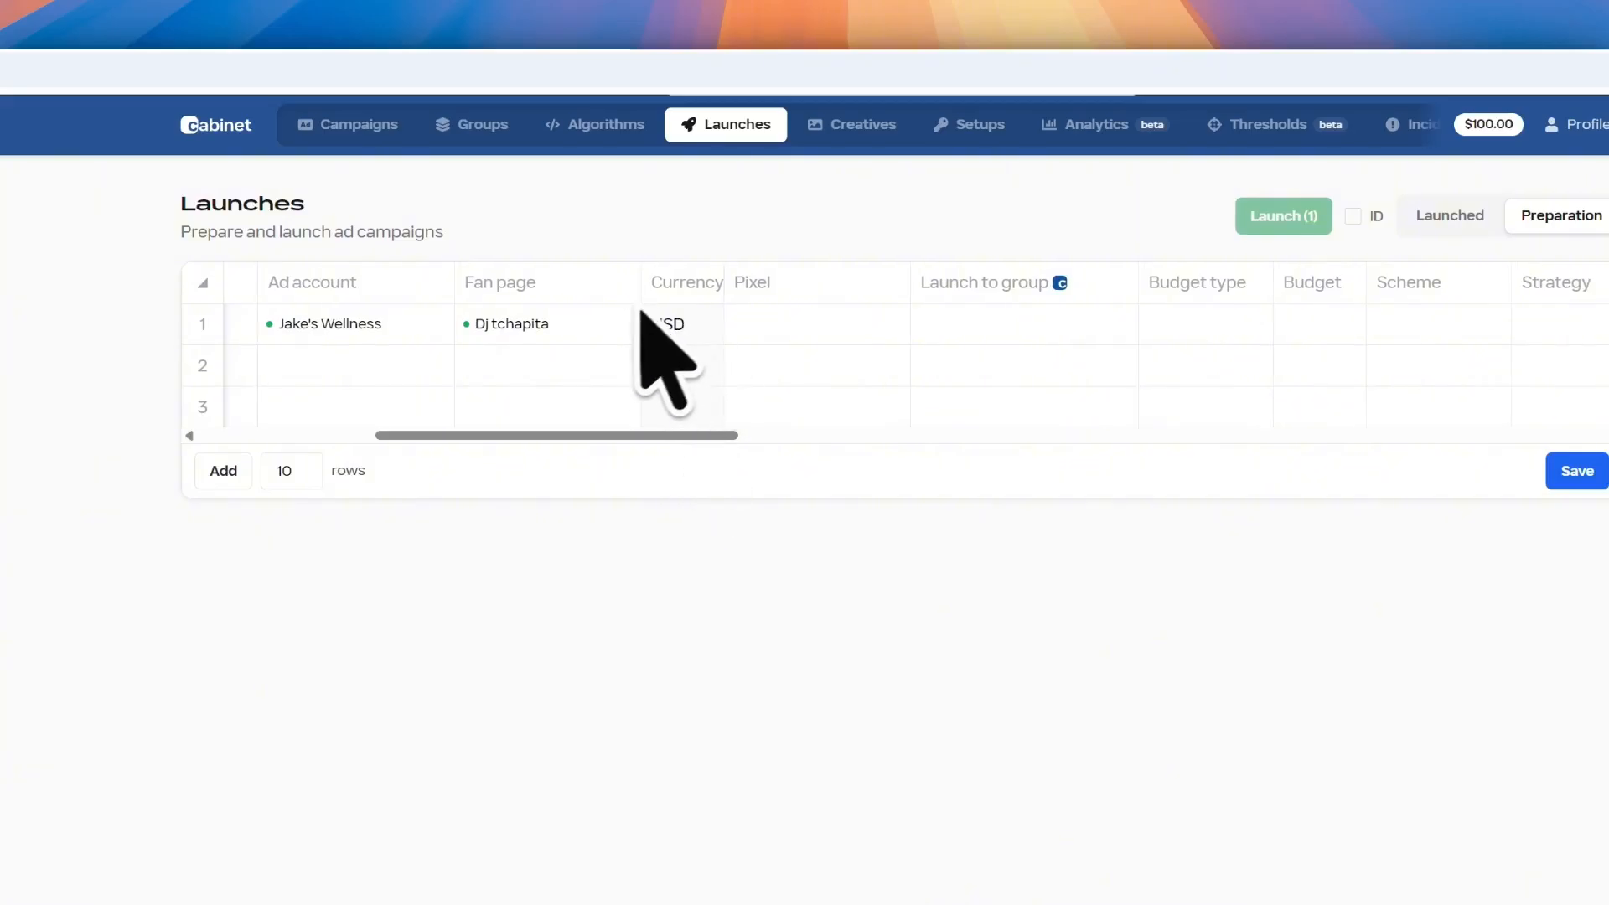
double_click(761, 335)
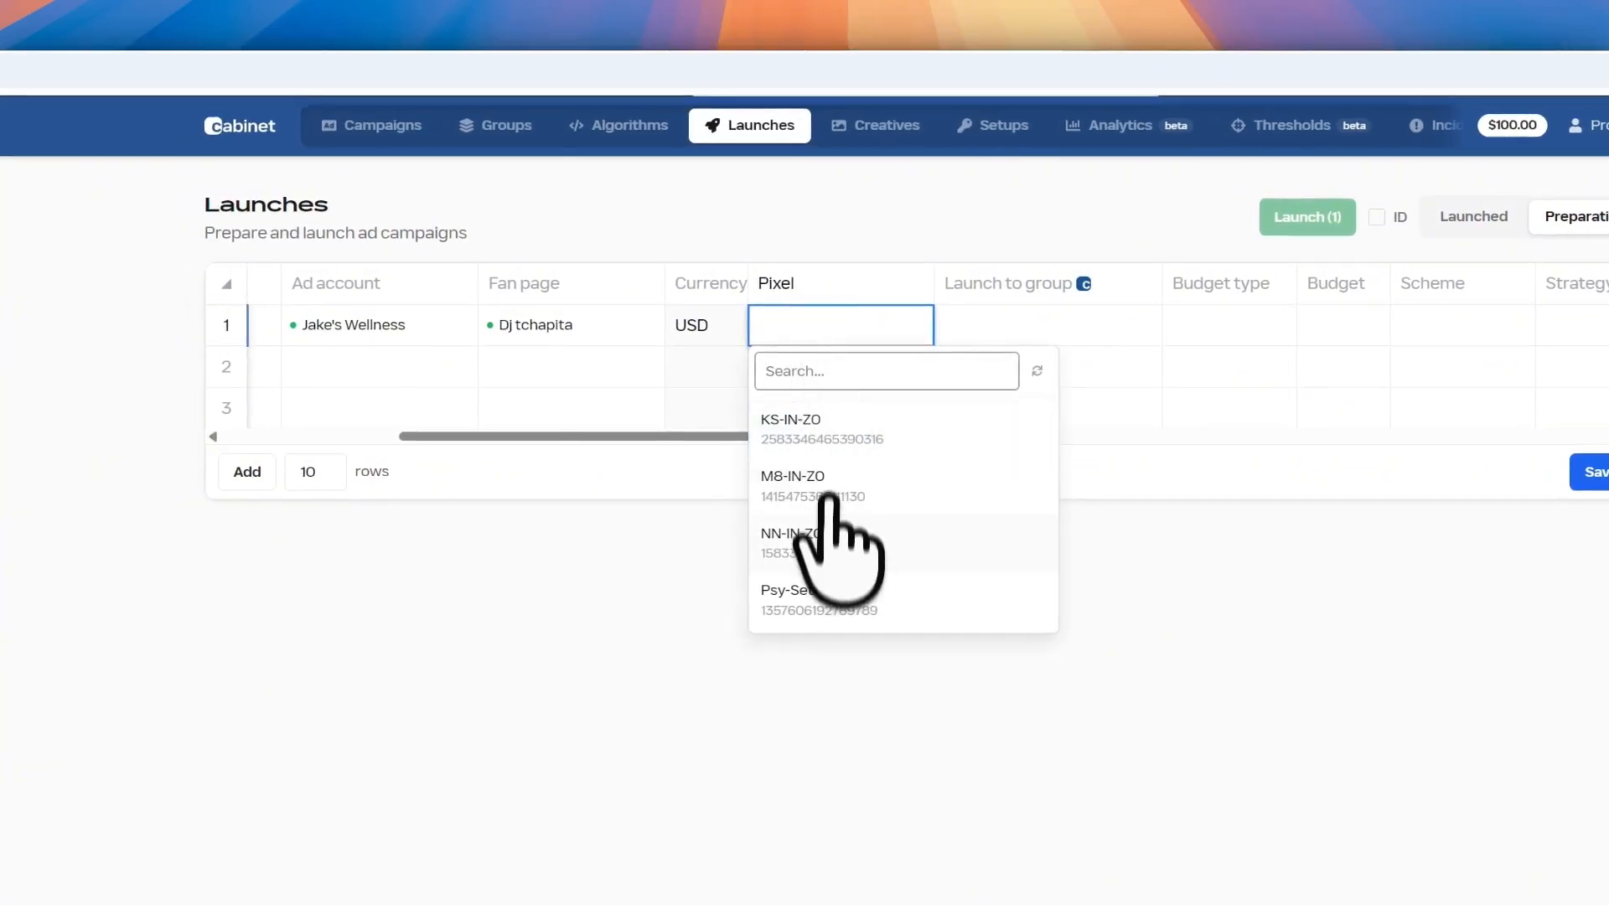
left_click(851, 428)
left_click_drag(772, 424, 944, 424)
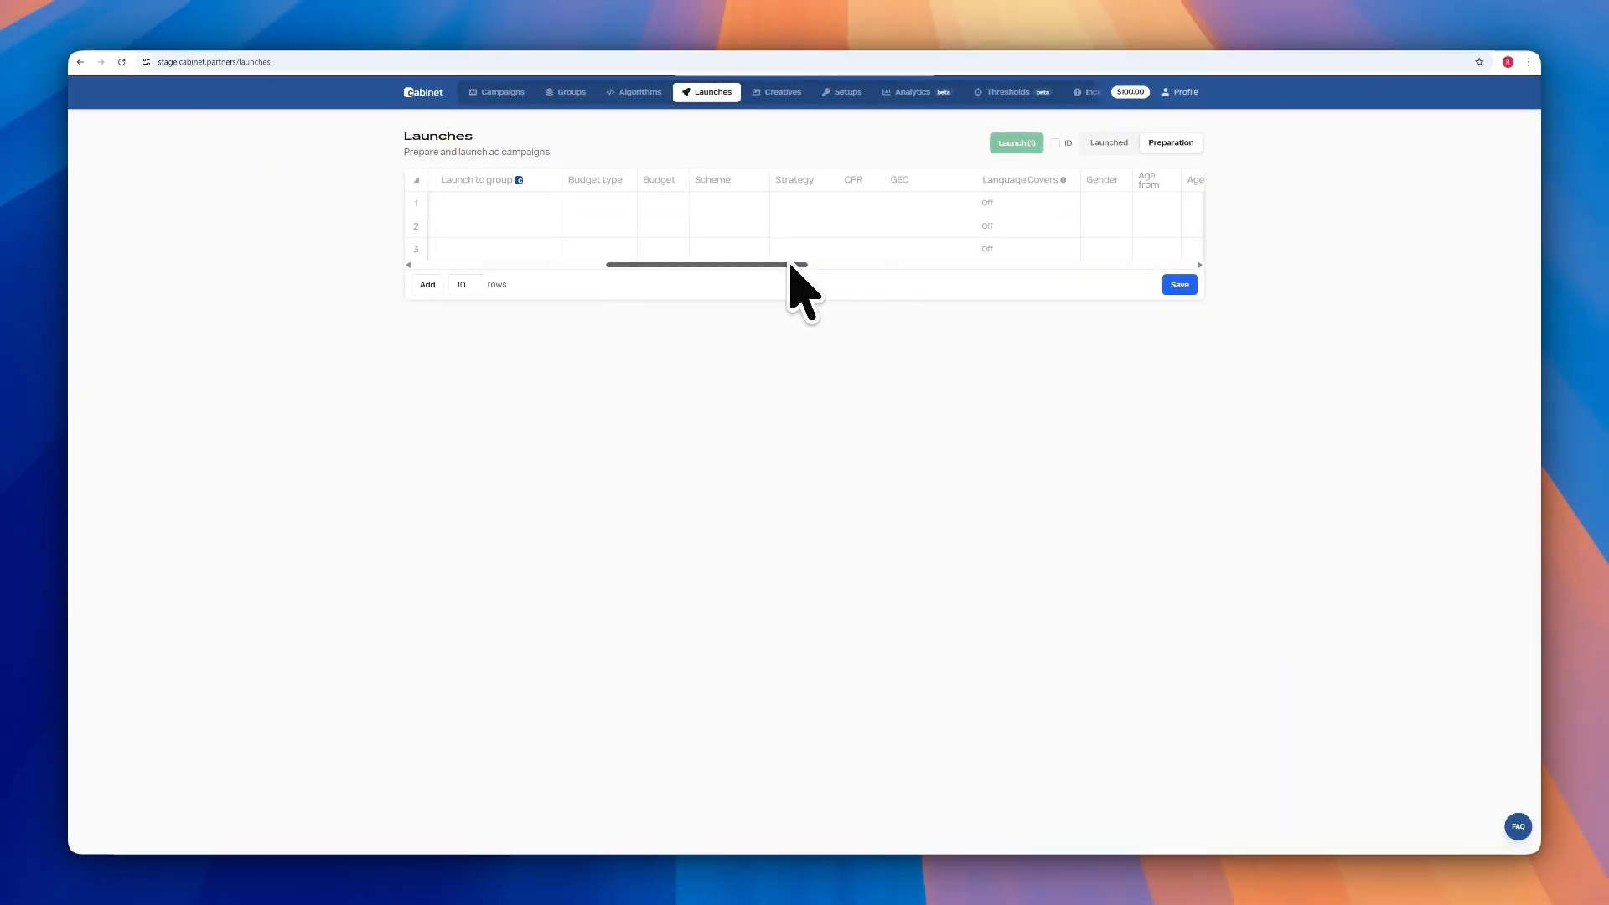
Send row 1 to launch group Test1 with an ABO budget type
double_click(517, 206)
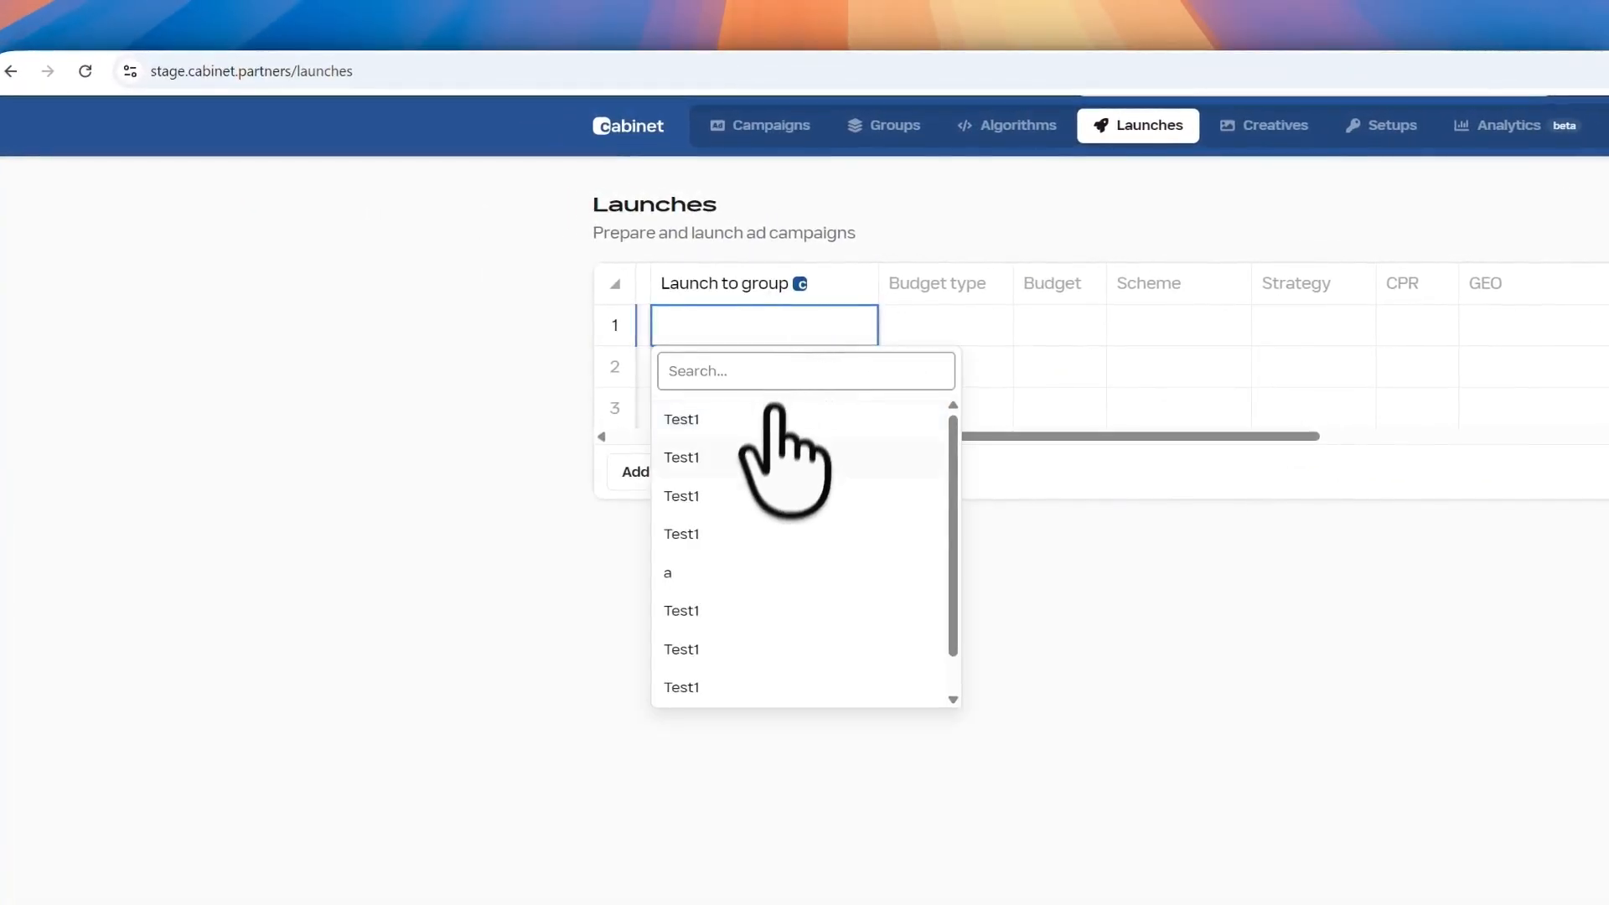
left_click(701, 423)
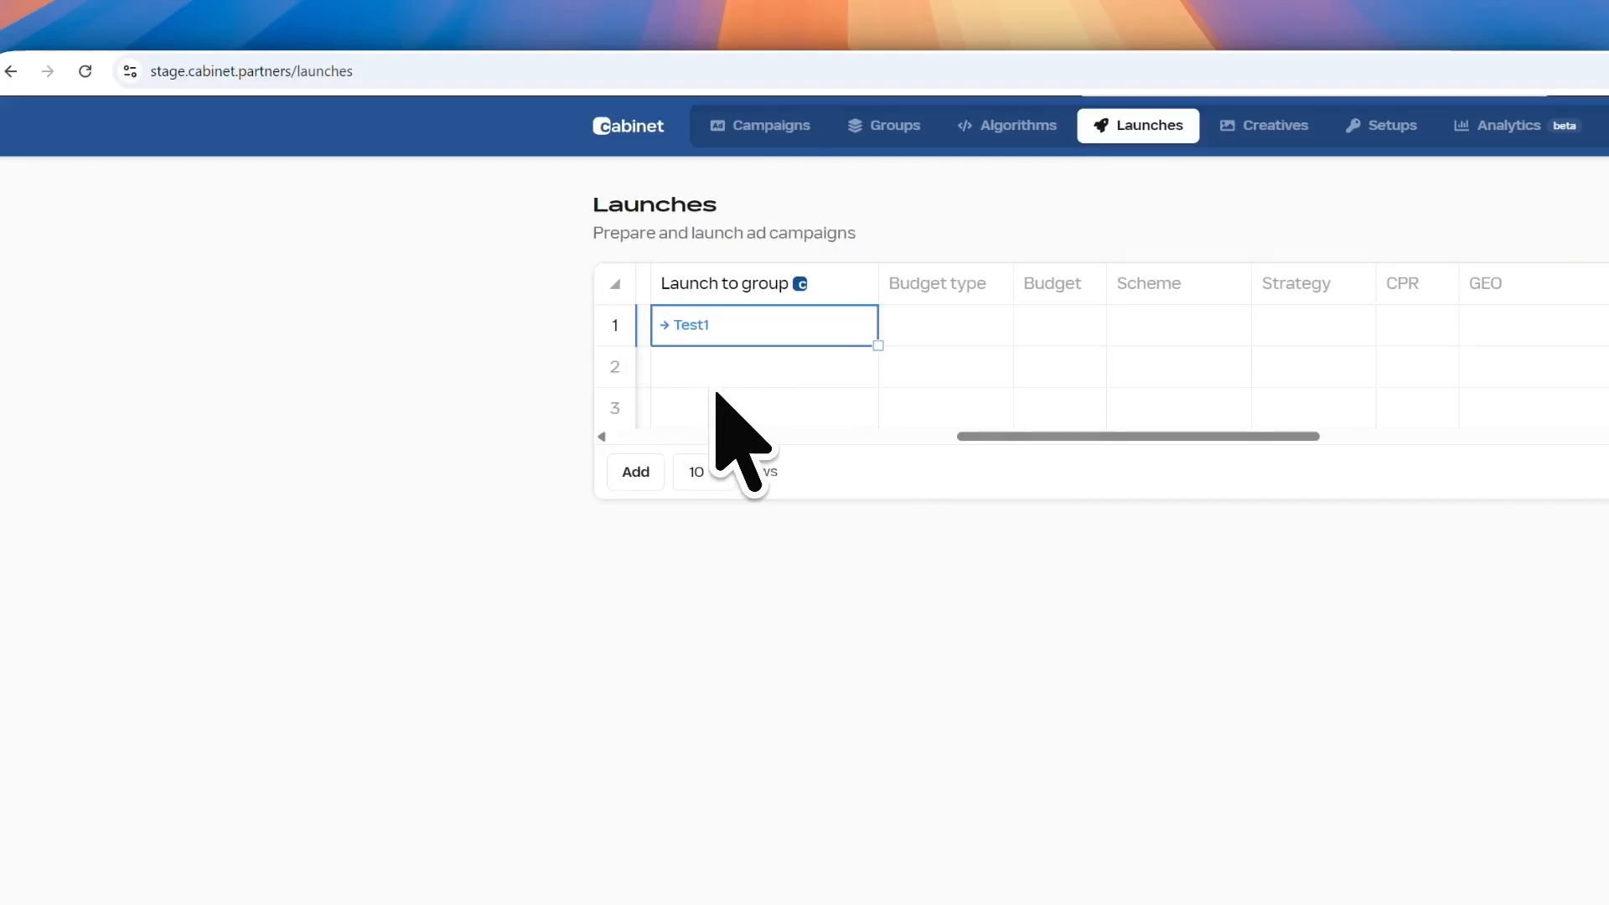
left_click(932, 330)
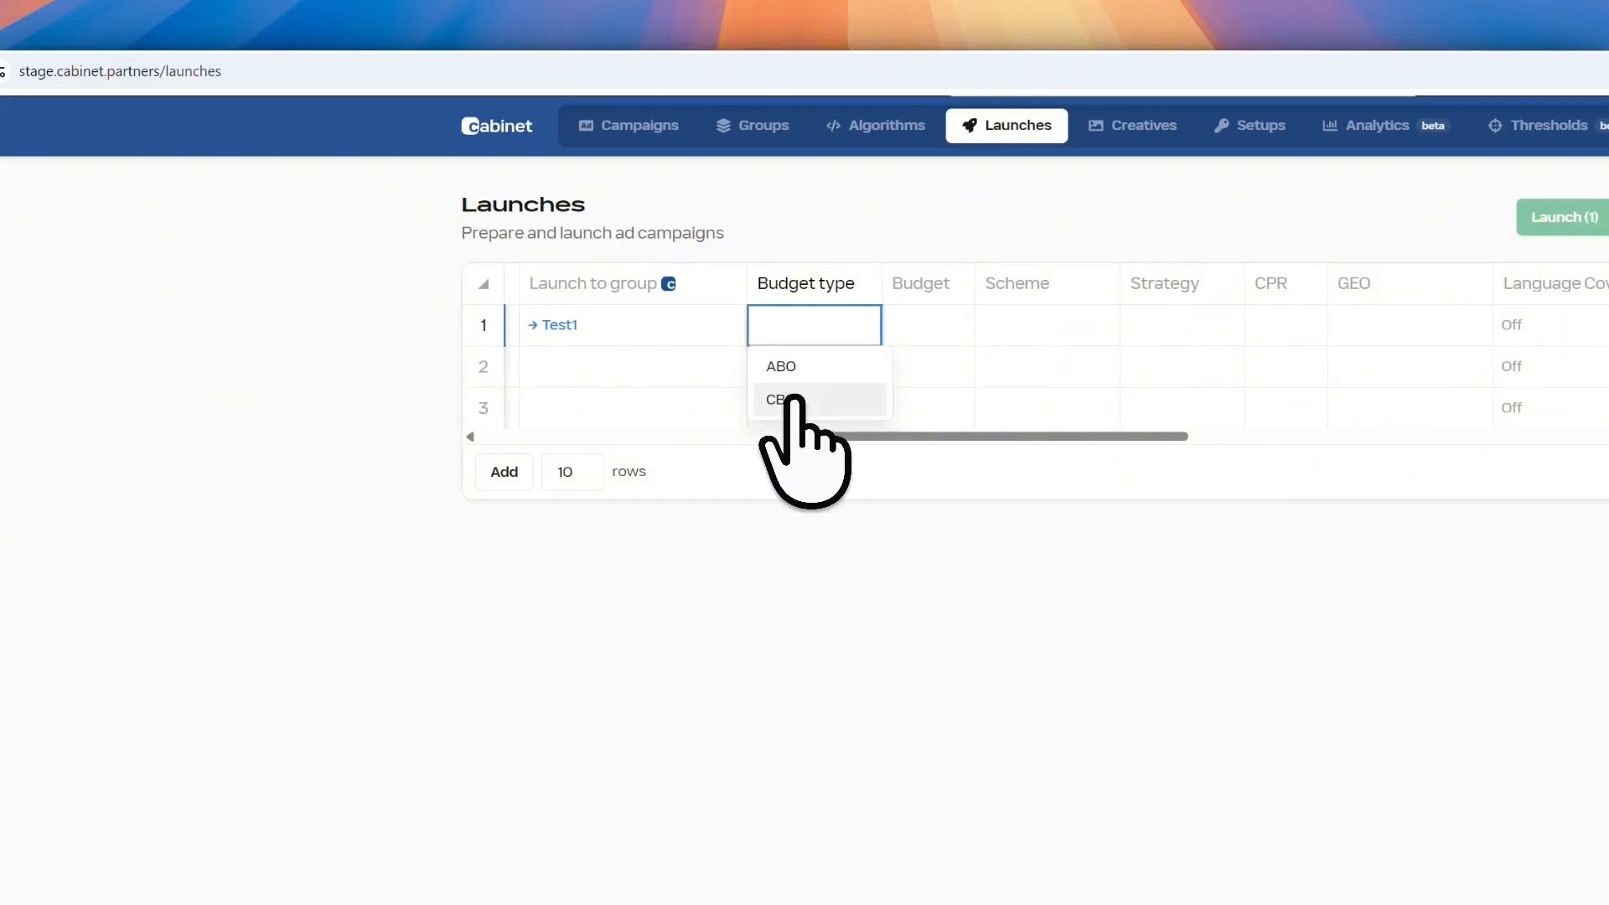
left_click(781, 366)
Give row 1 a budget of 5 and the scheme 1-3-3
left_click(909, 327)
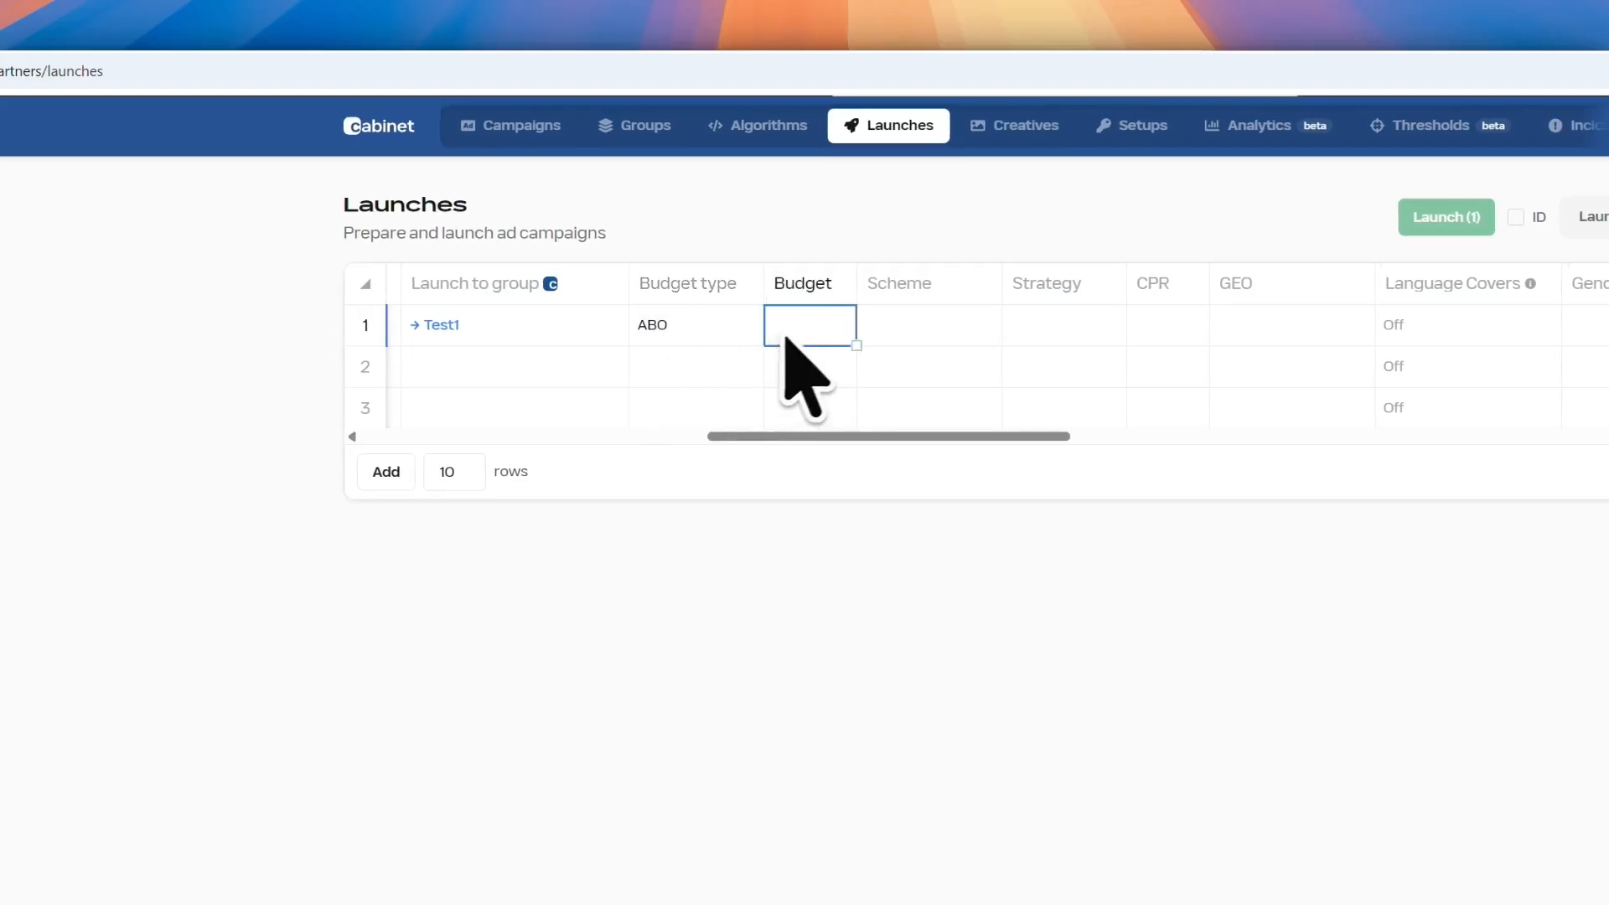
type("5")
key("Tab")
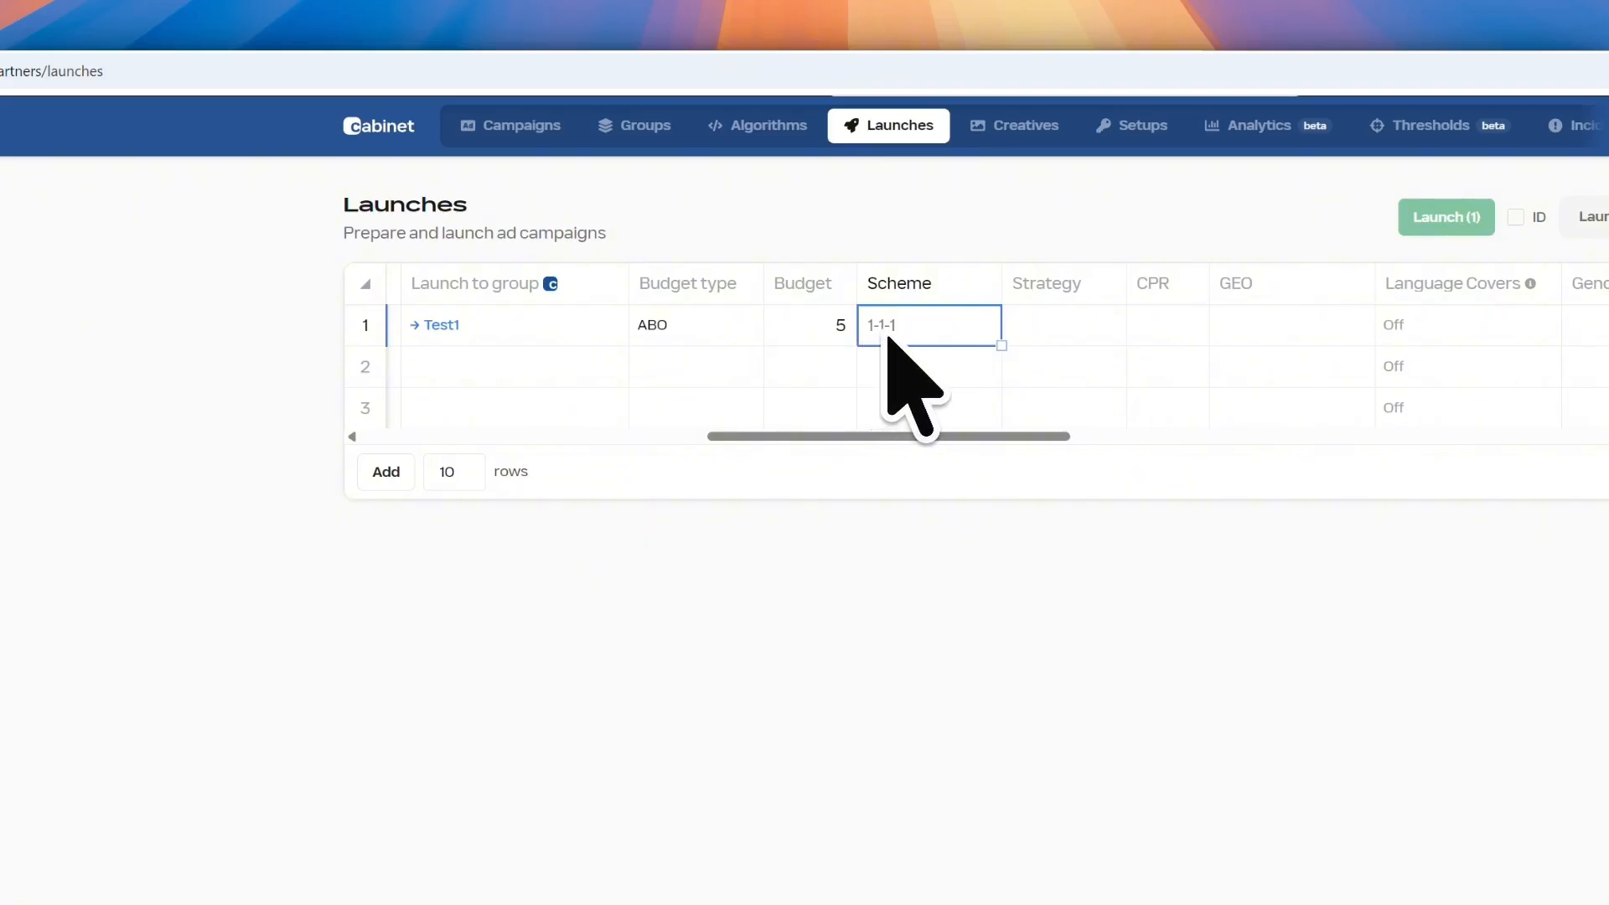
type("1-3")
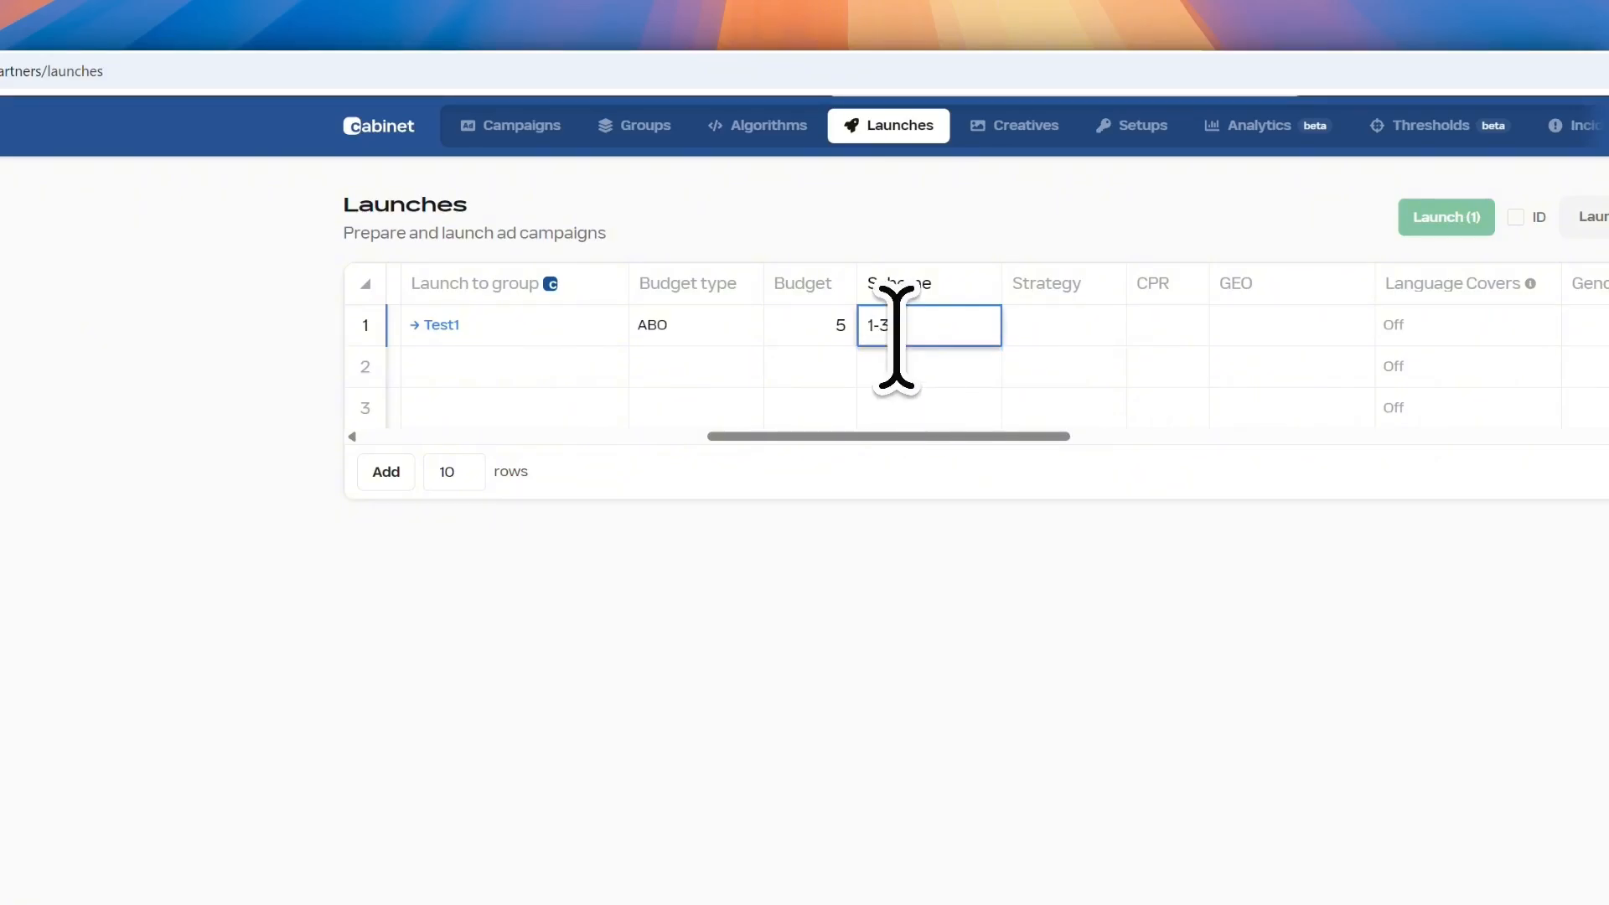
type("-3")
key("Return")
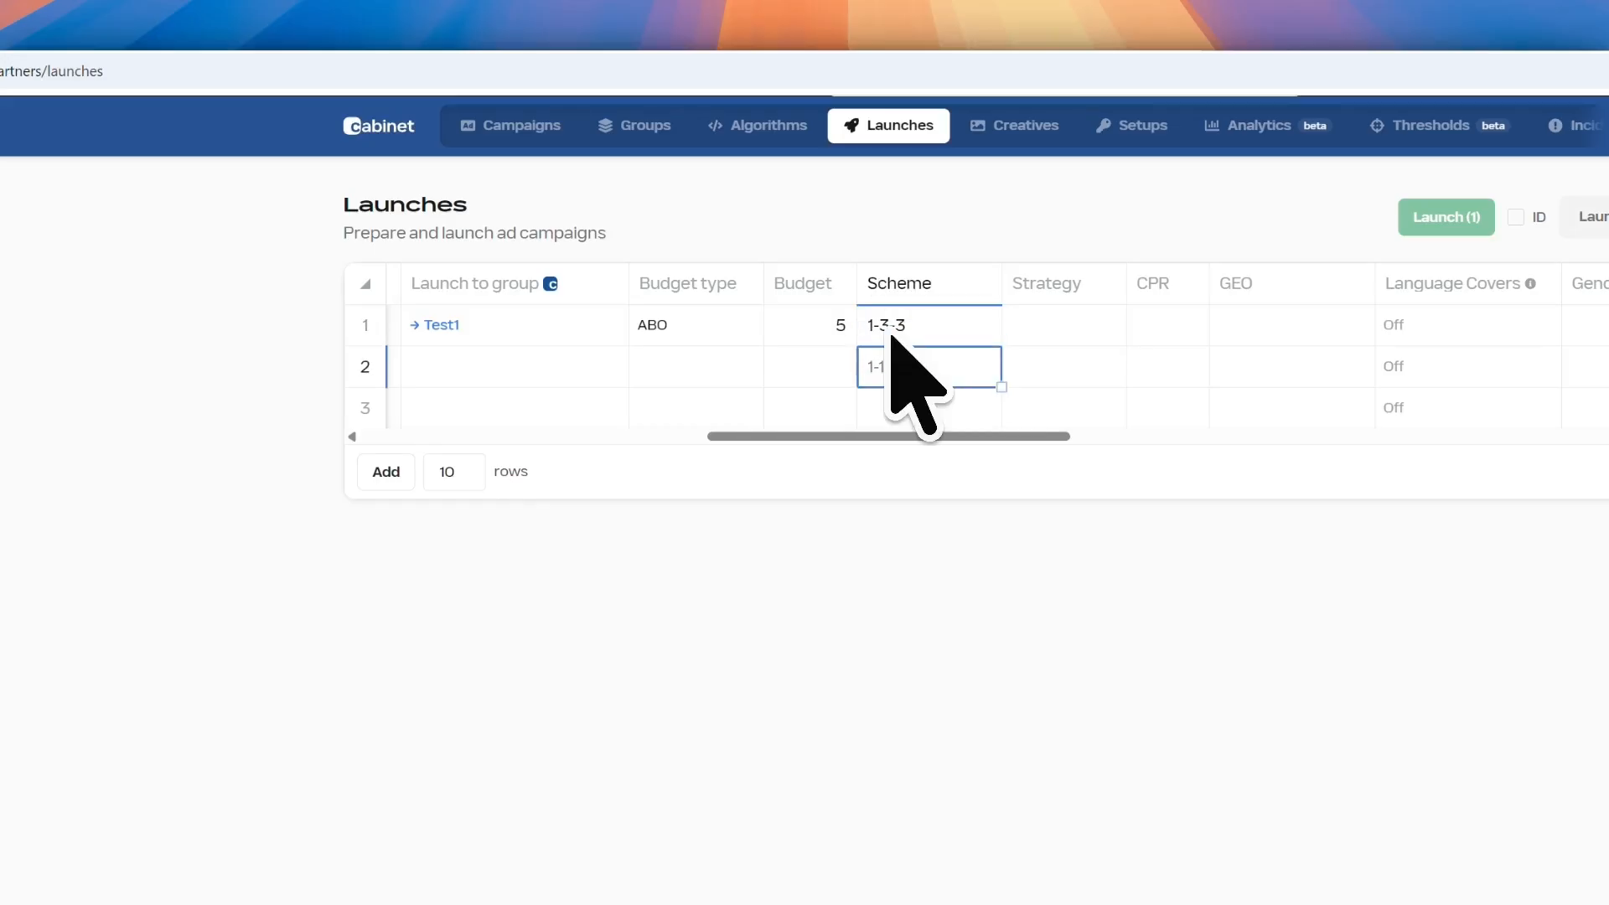
Set row 1's strategy to Maxconv
double_click(1052, 325)
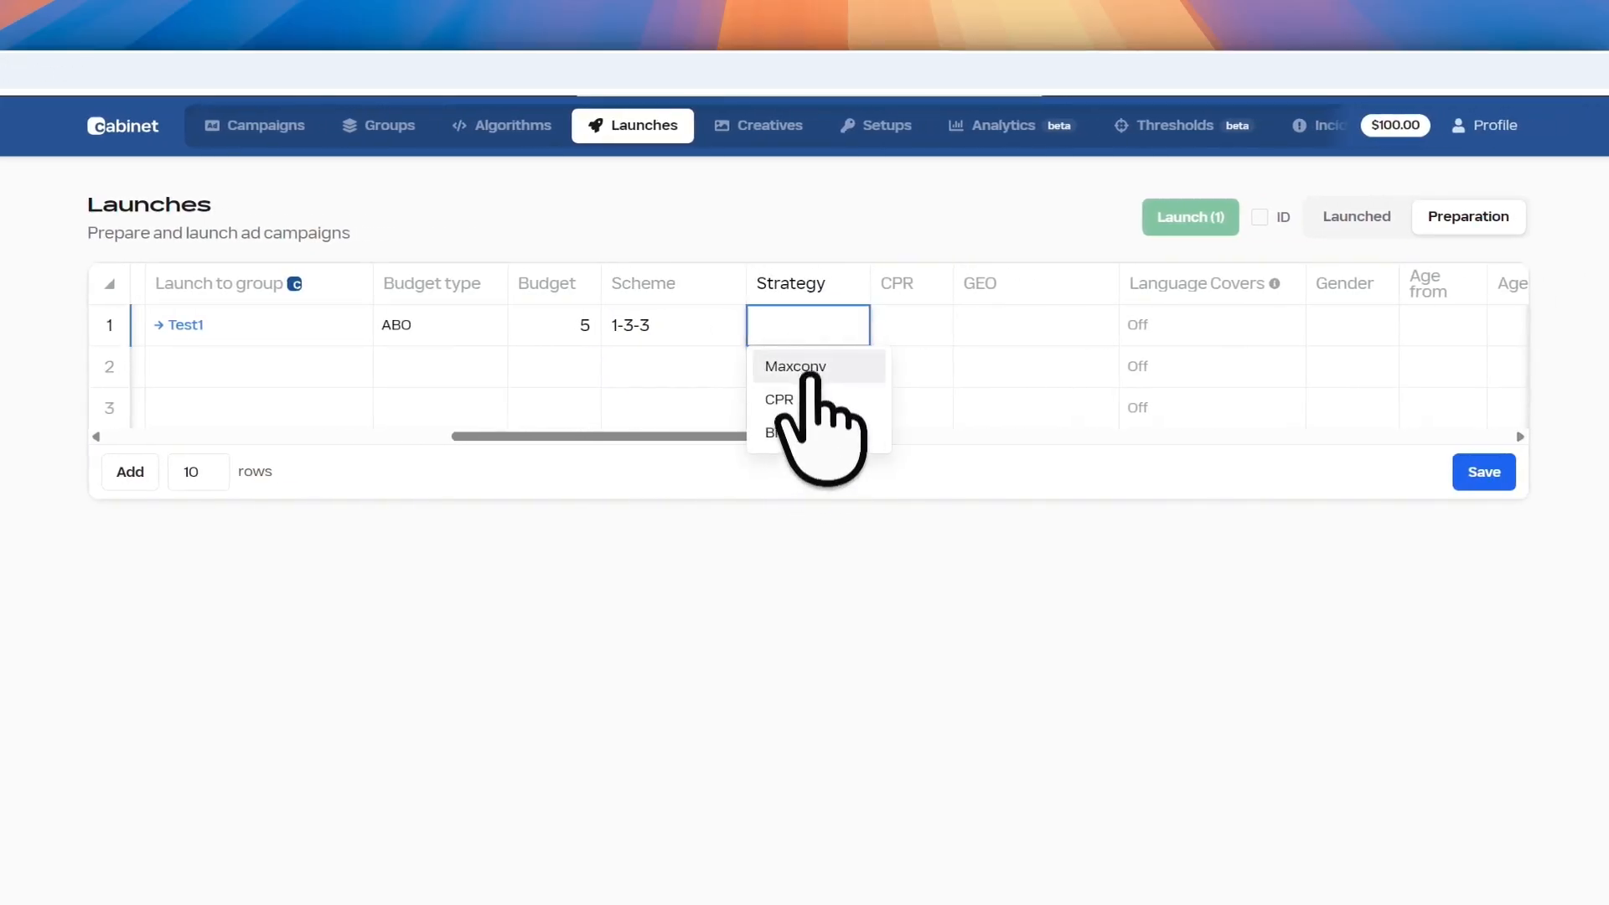
left_click(802, 365)
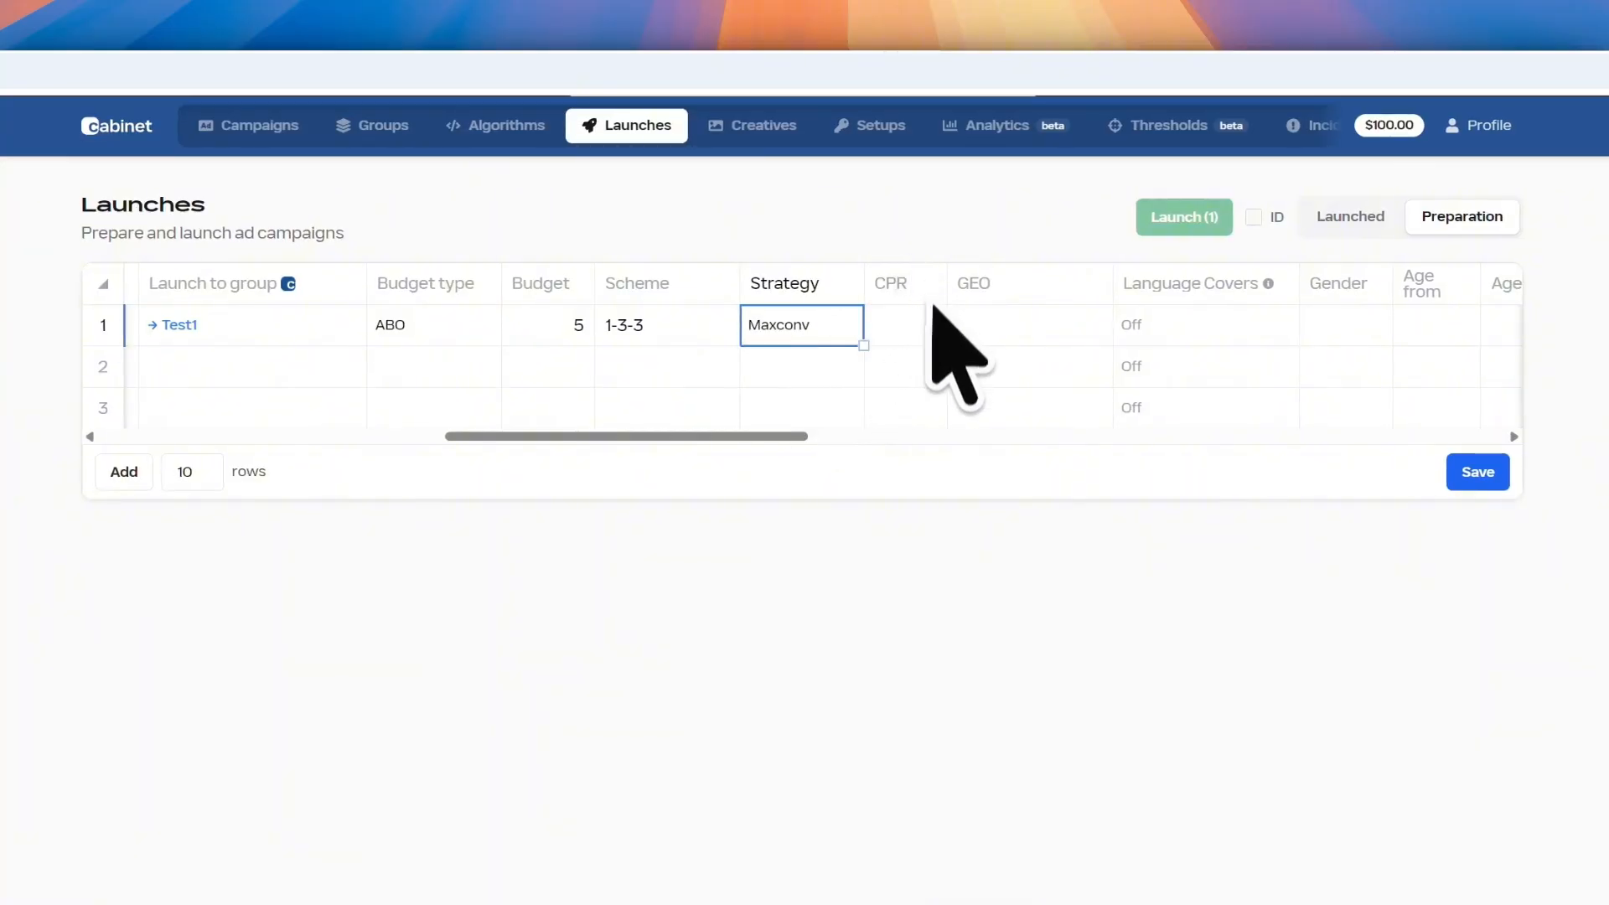
double_click(809, 325)
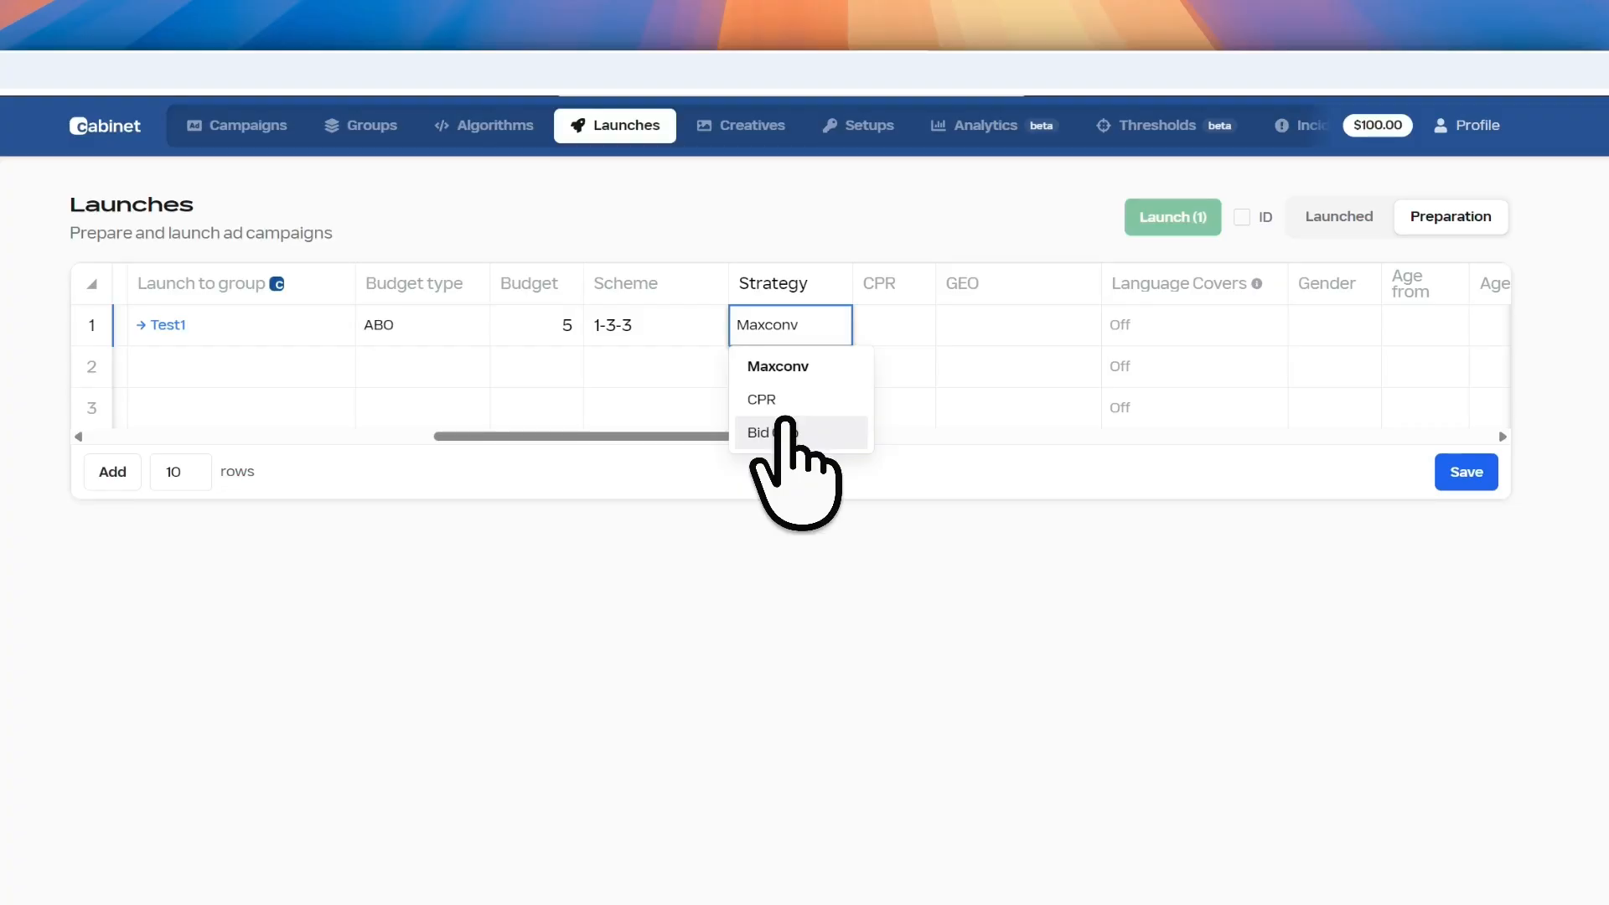
left_click(888, 323)
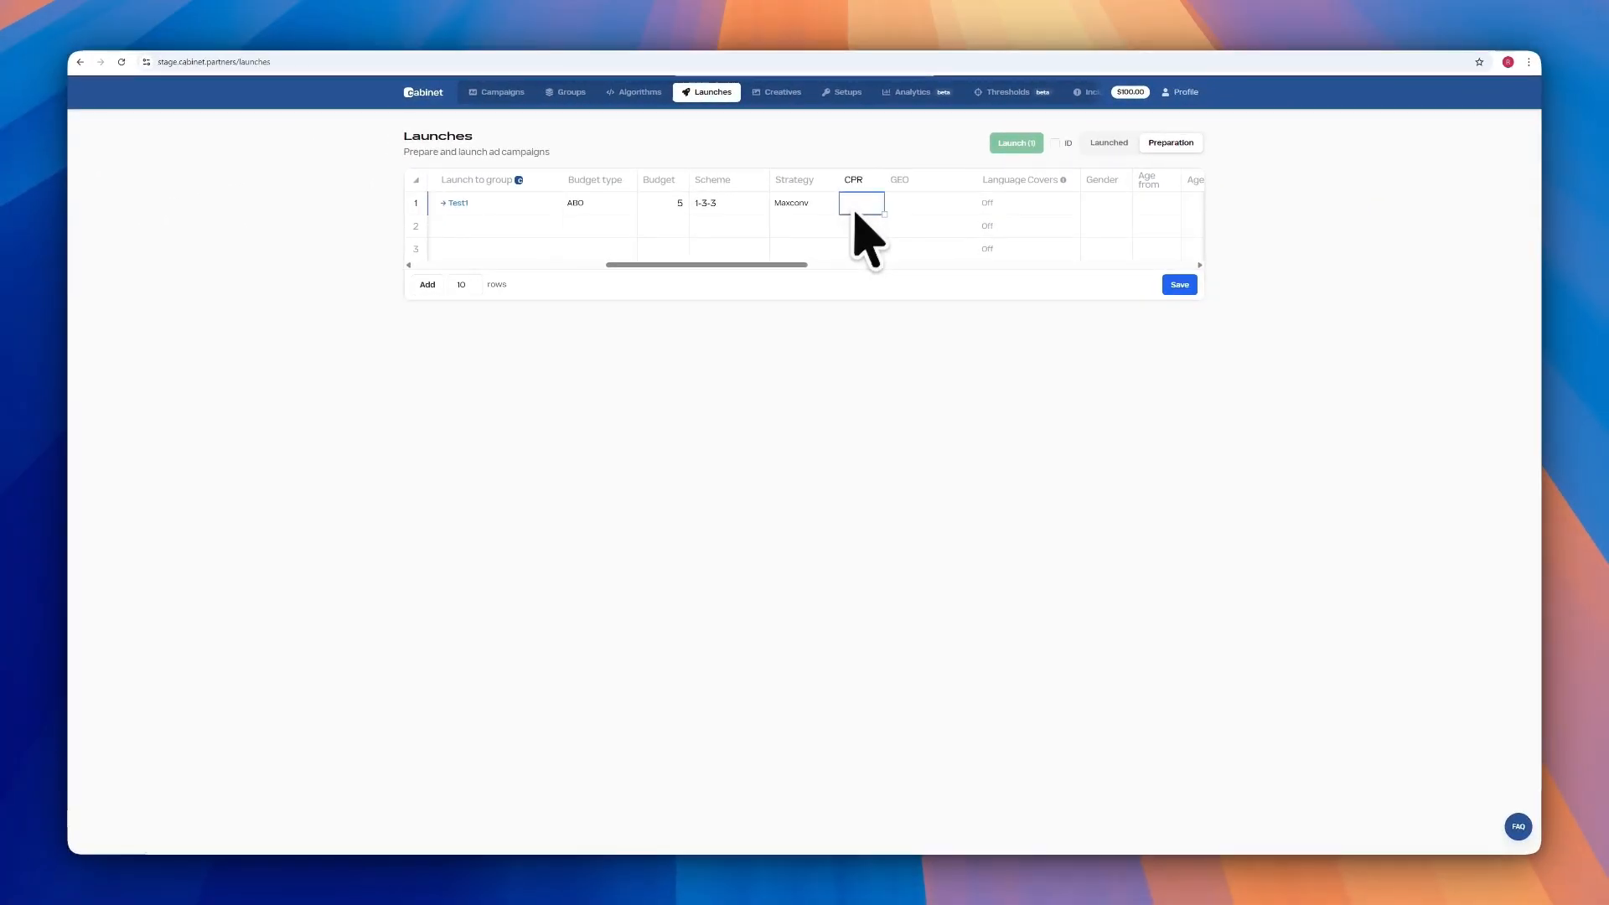
Set row 1's GEO targeting to IN
scroll(800, 252, "right", 3)
left_click(807, 207)
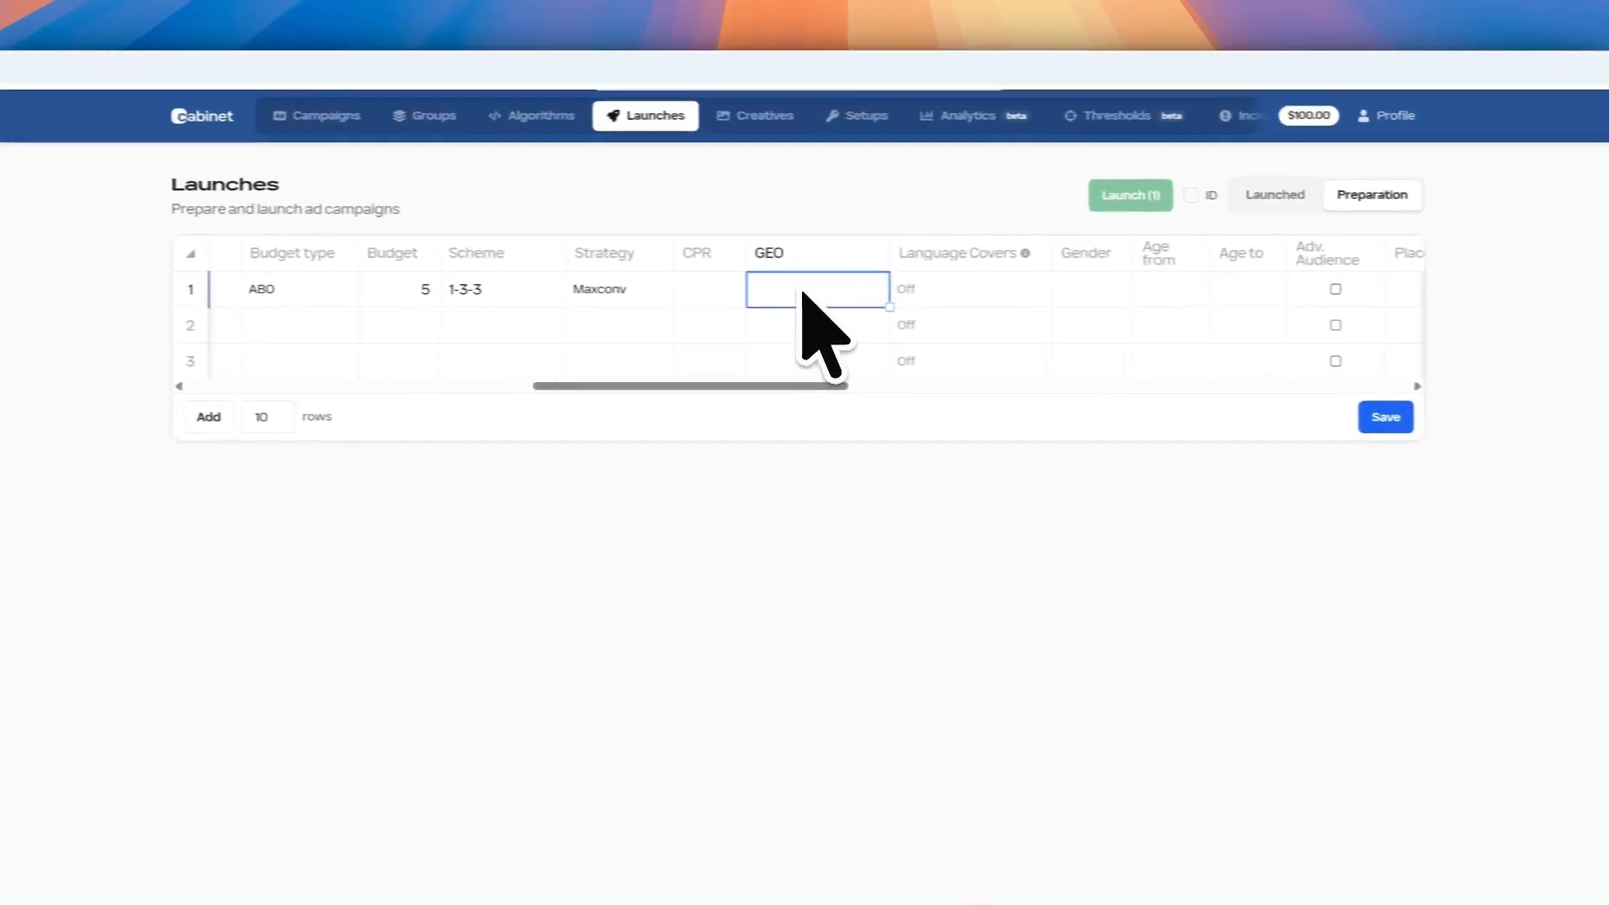
double_click(803, 293)
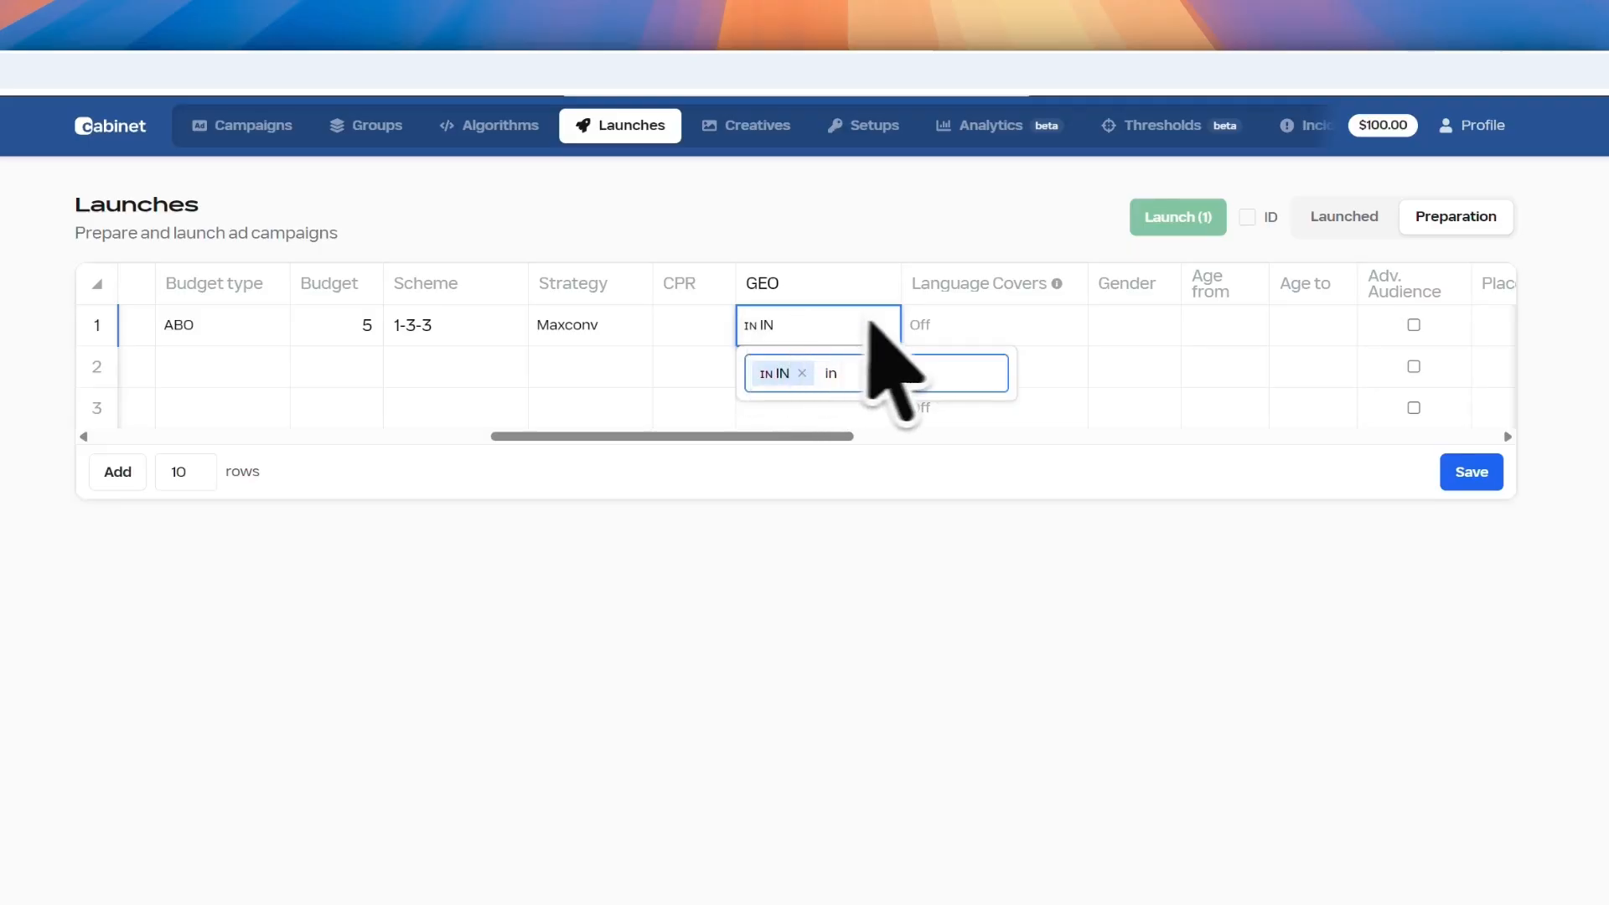
left_click(944, 330)
scroll(834, 432, "right", 4)
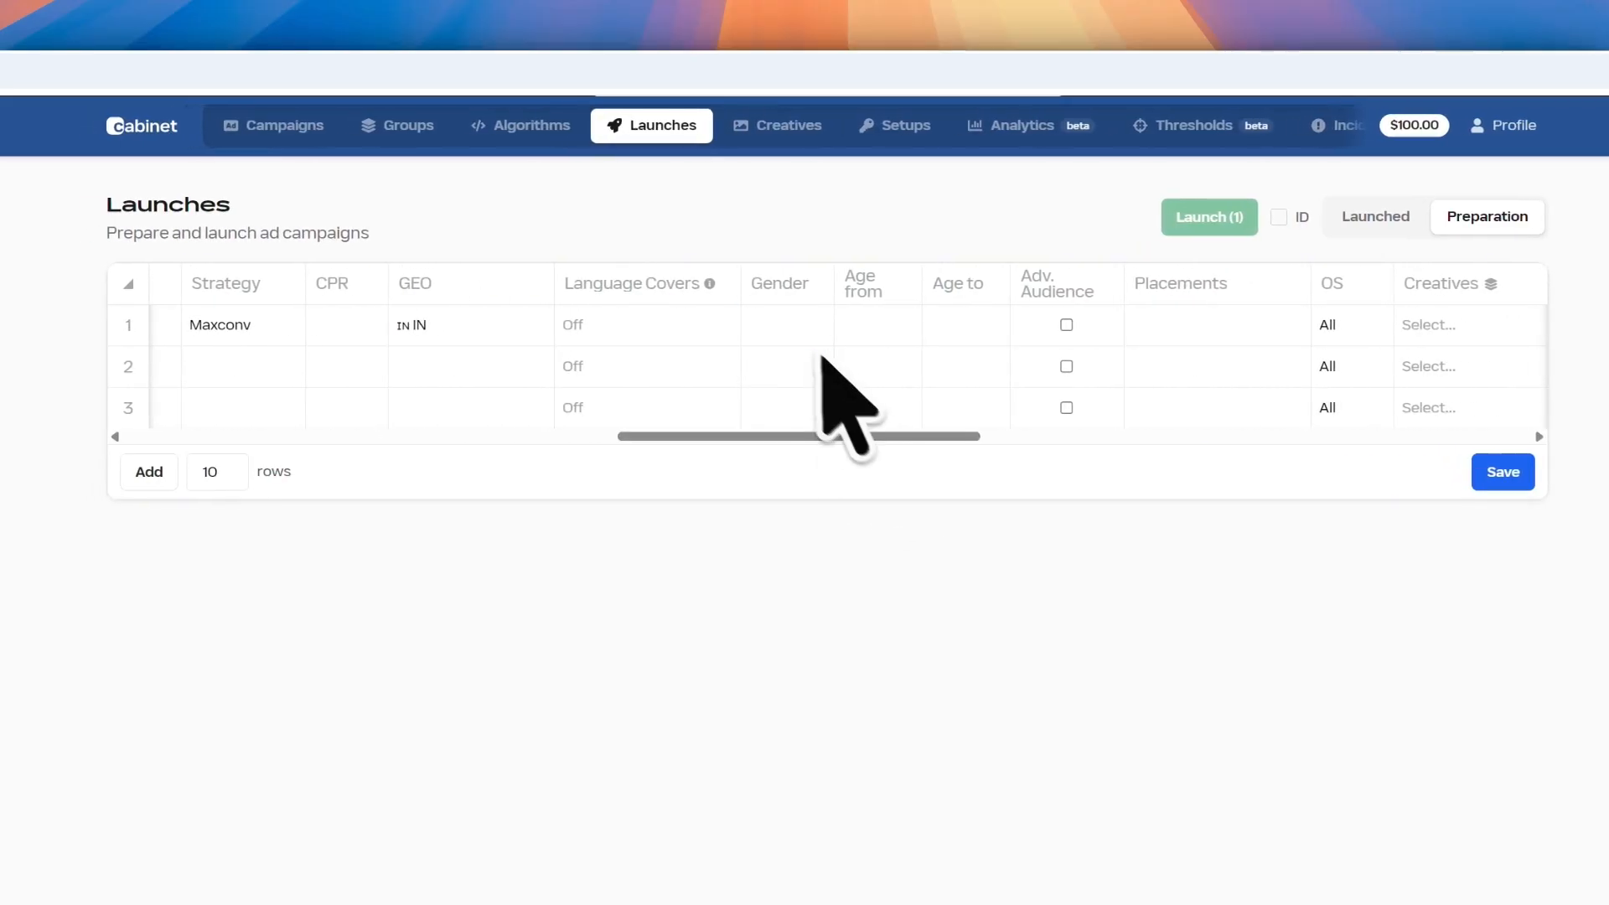
Set row 1's gender to Both and its age range to 21–45
left_click(775, 331)
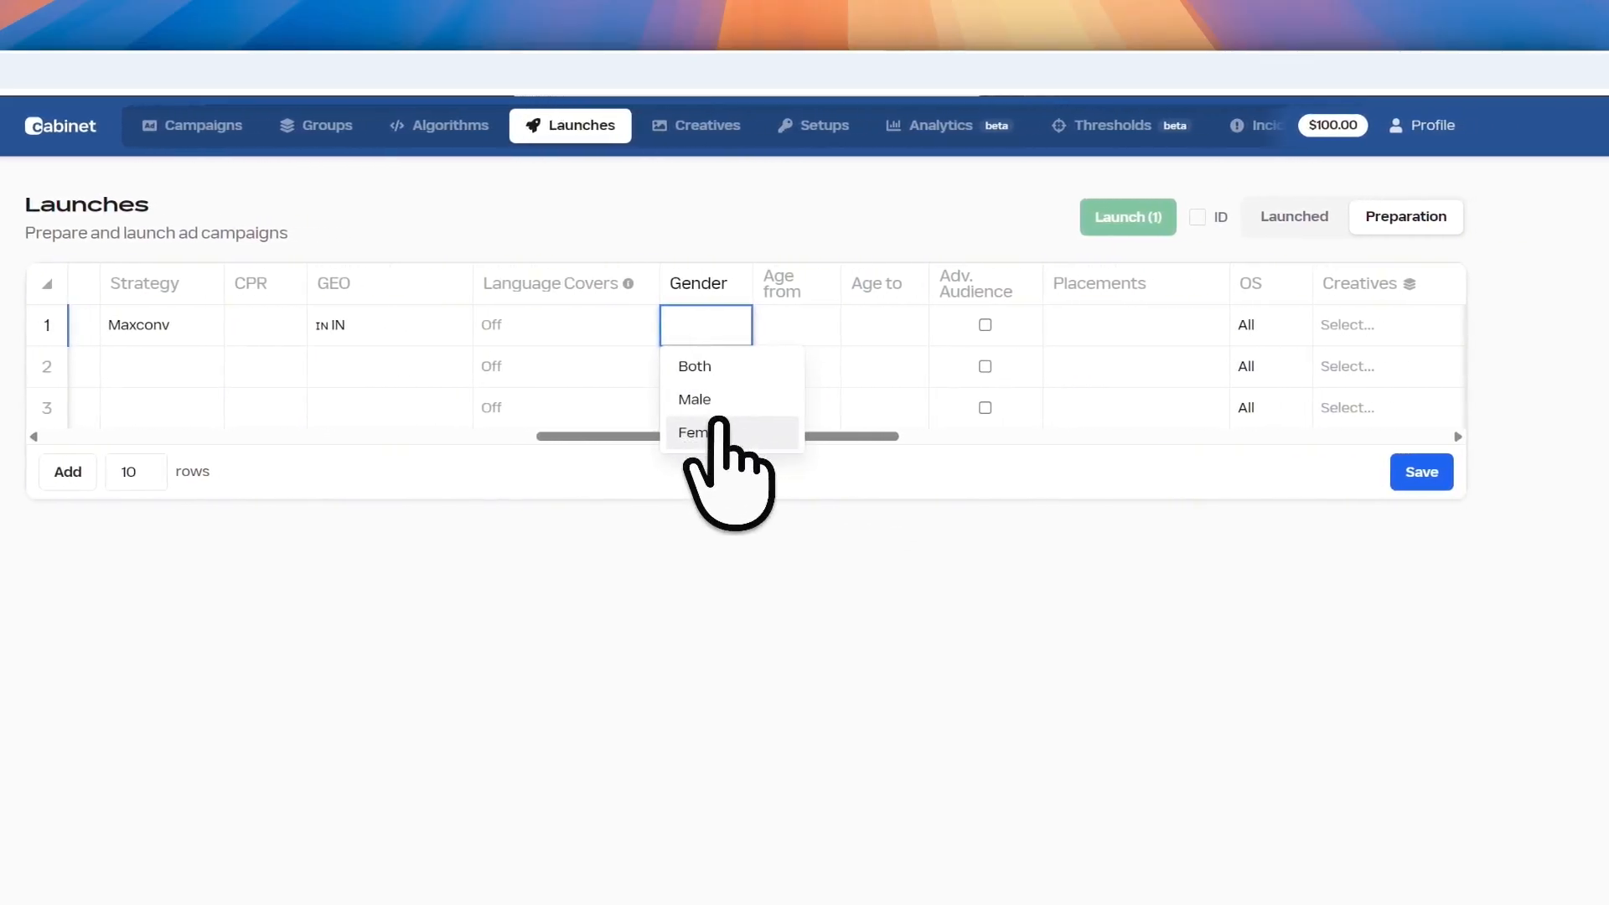
left_click(714, 366)
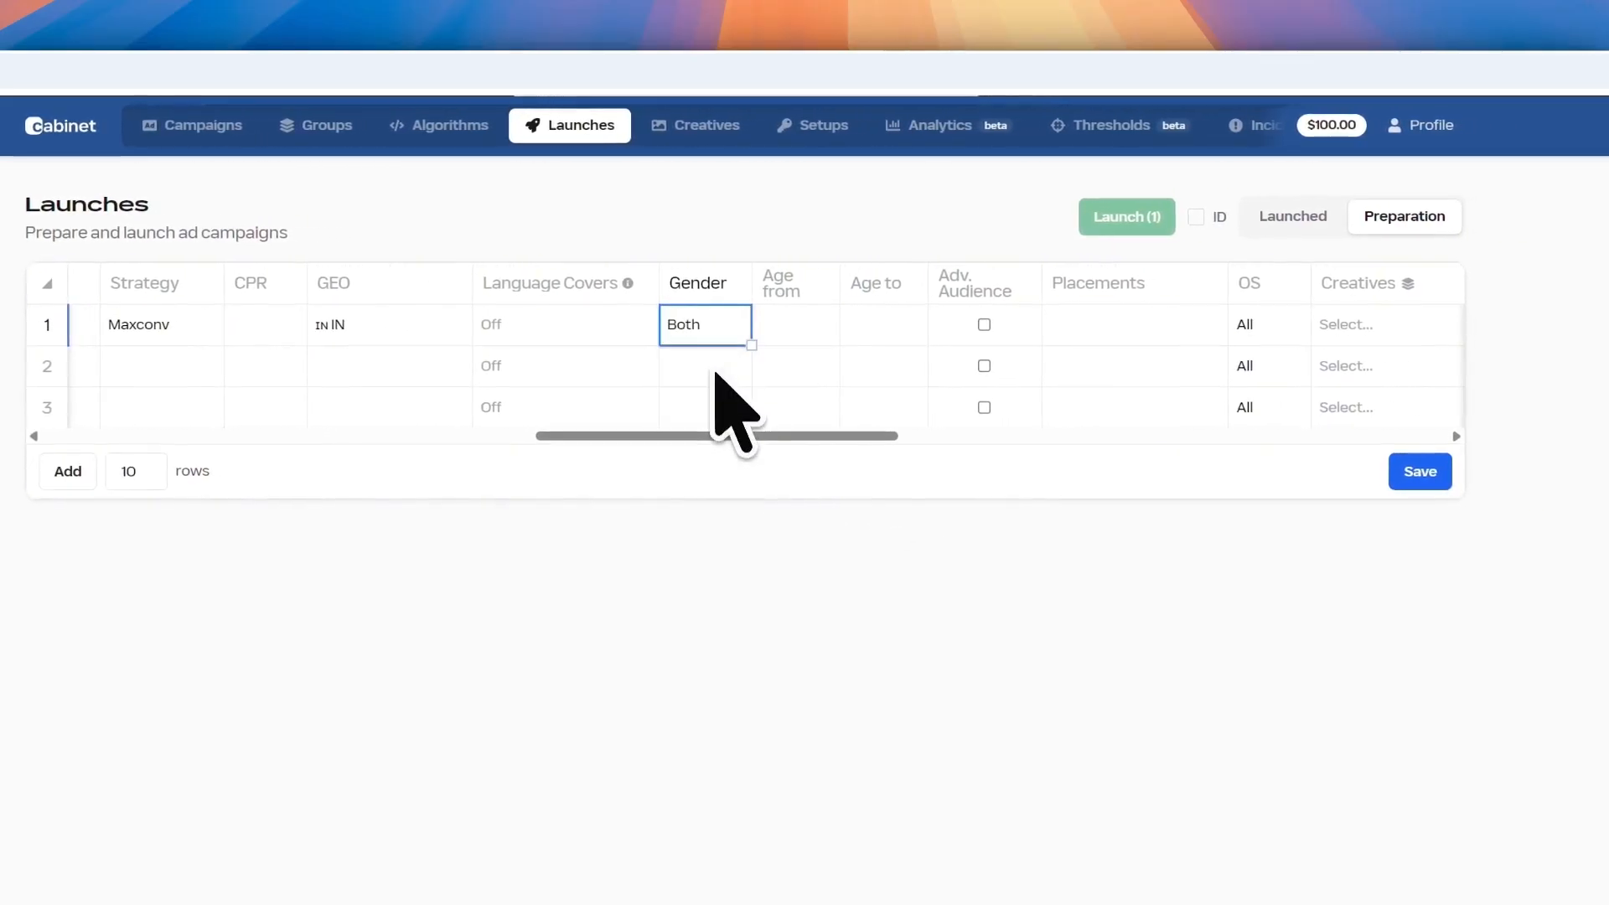
left_click(782, 331)
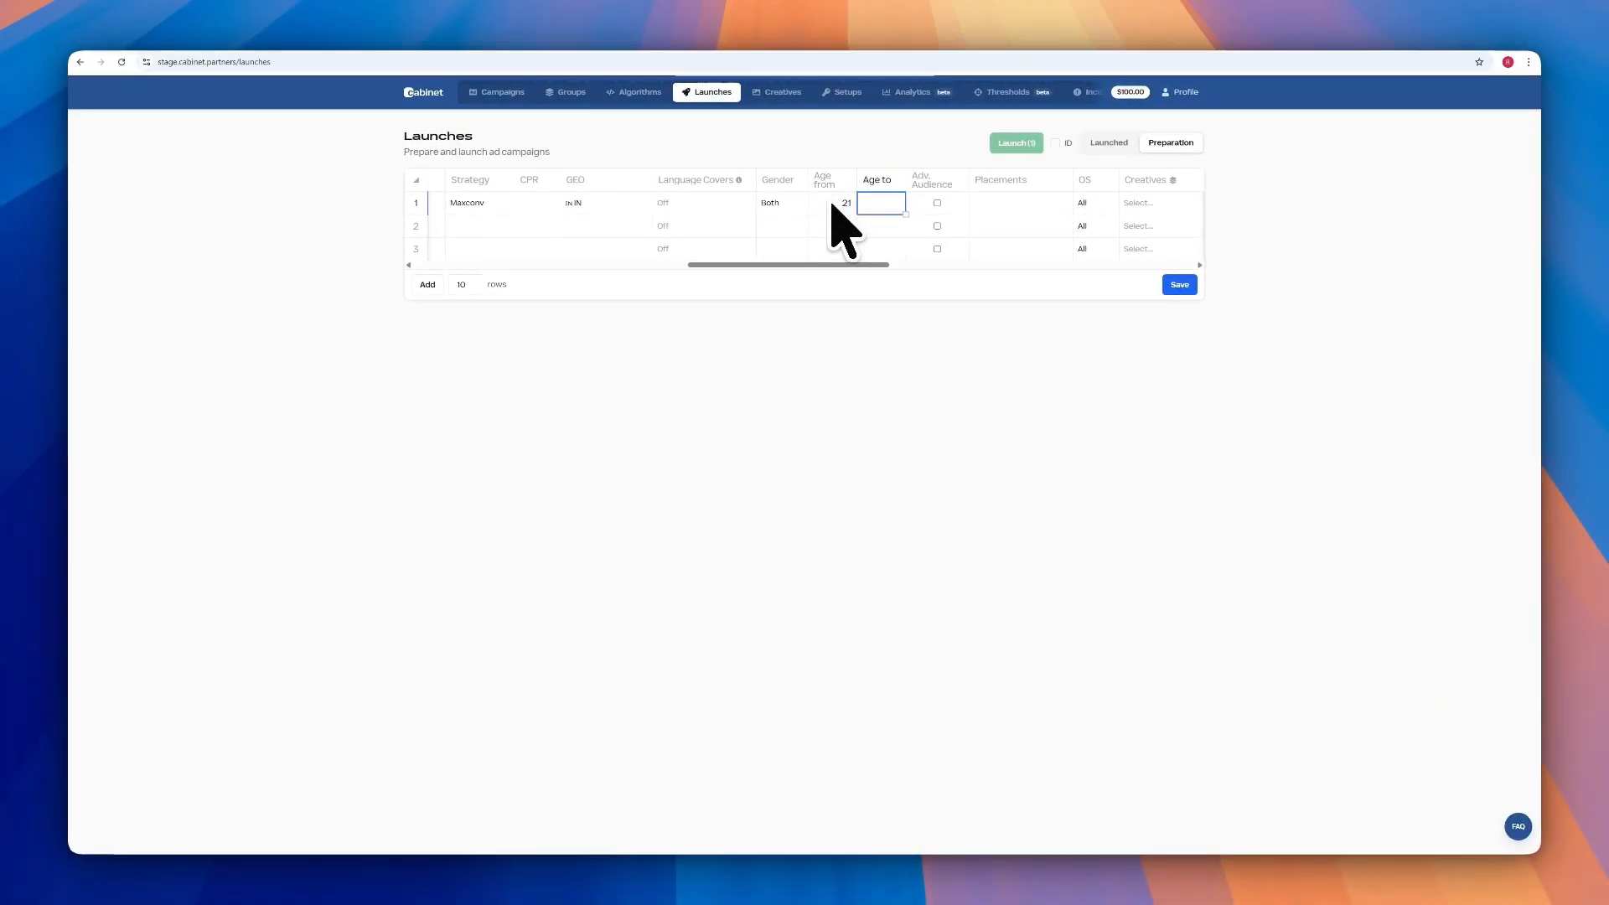
key("Return")
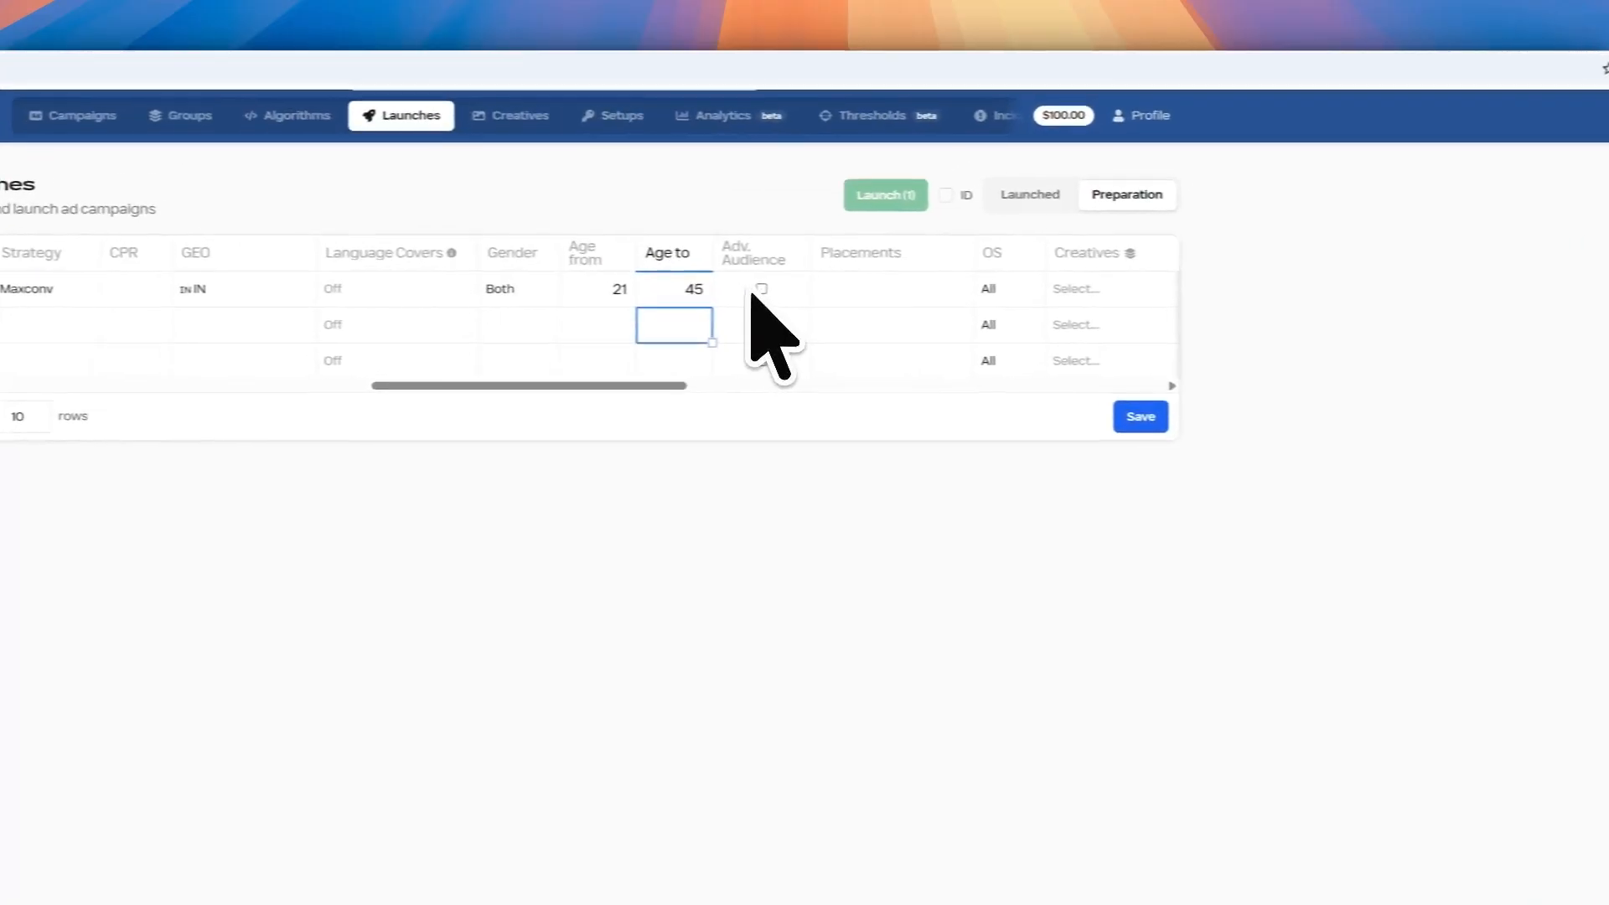
Turn on Adv. Audience, replace Feeds with Automatic placements, and keep OS as All
left_click(937, 203)
left_click(999, 206)
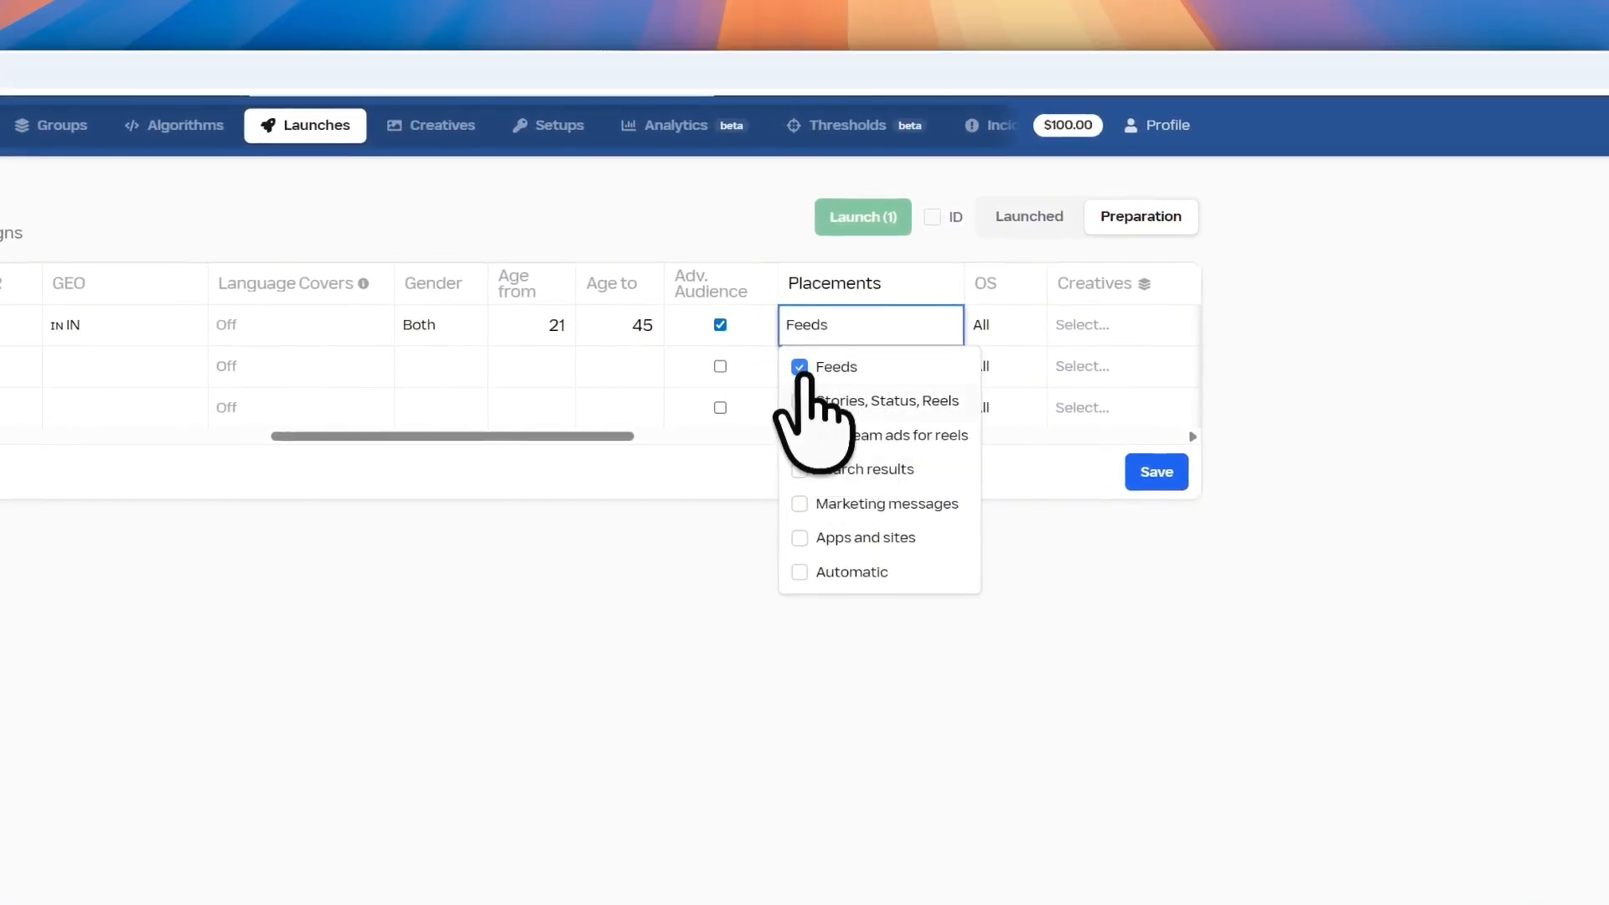
left_click(800, 369)
left_click(799, 570)
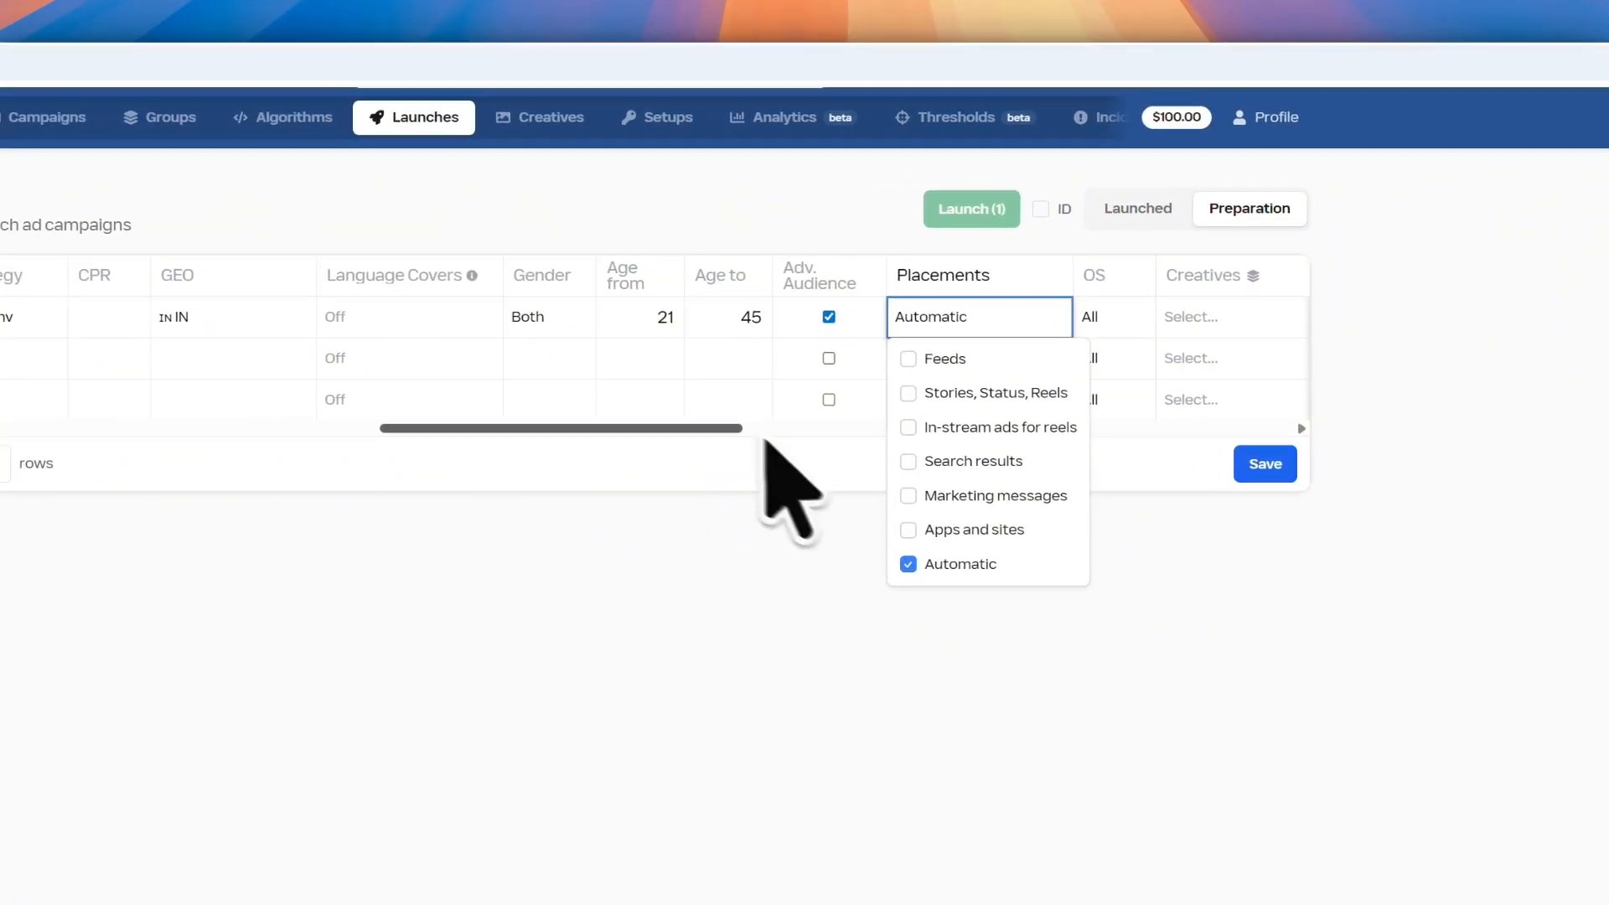
left_click_drag(711, 428, 802, 428)
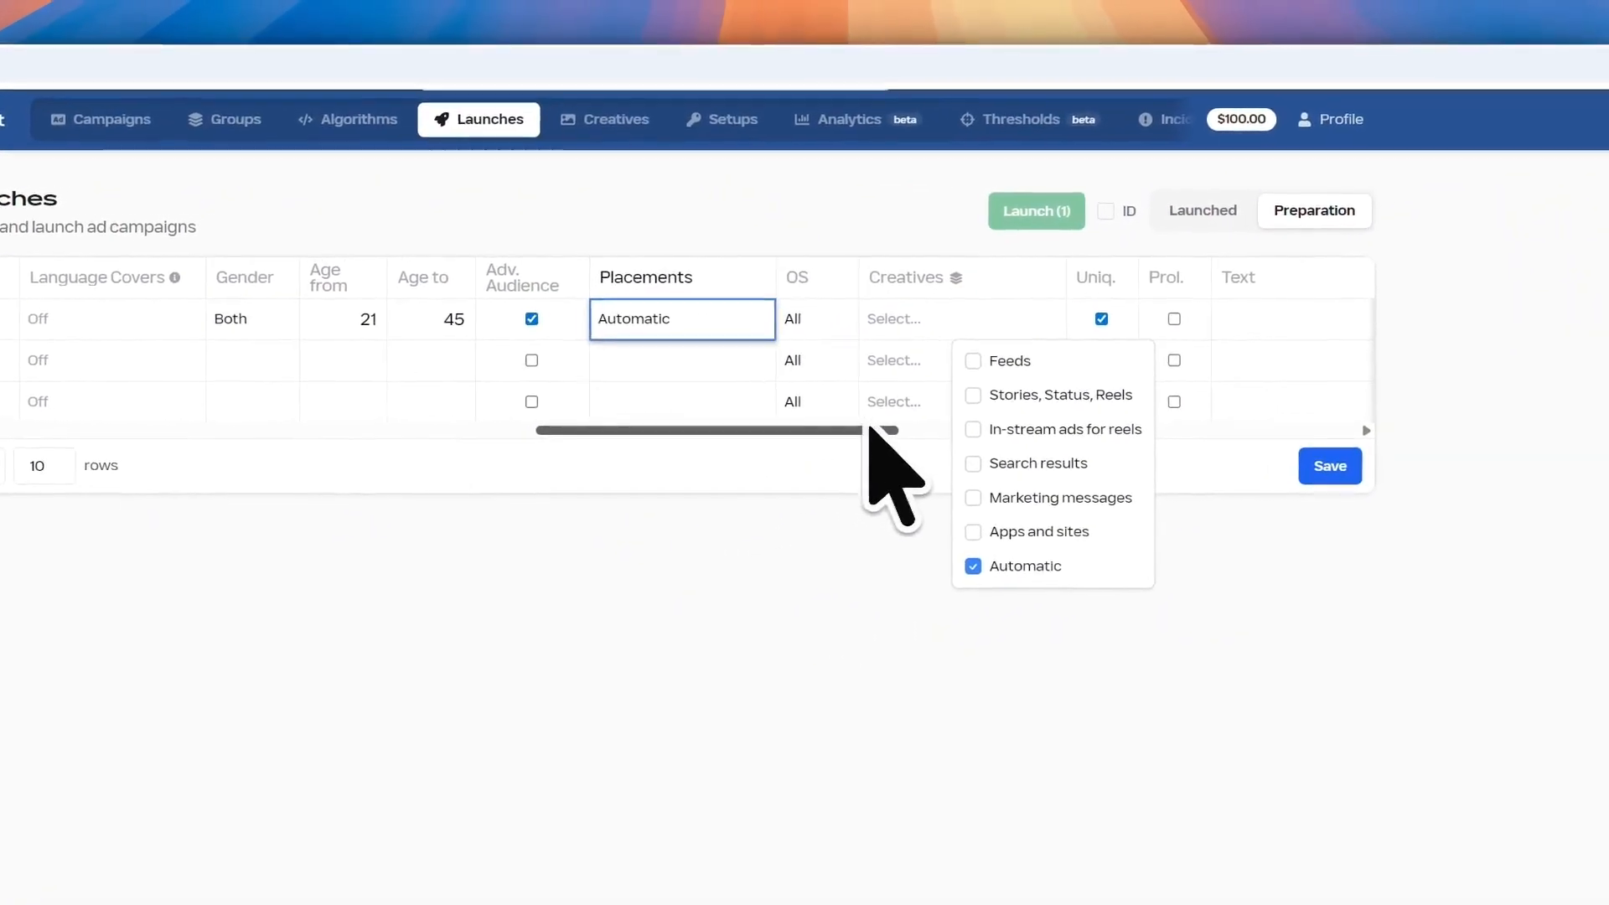
left_click(755, 318)
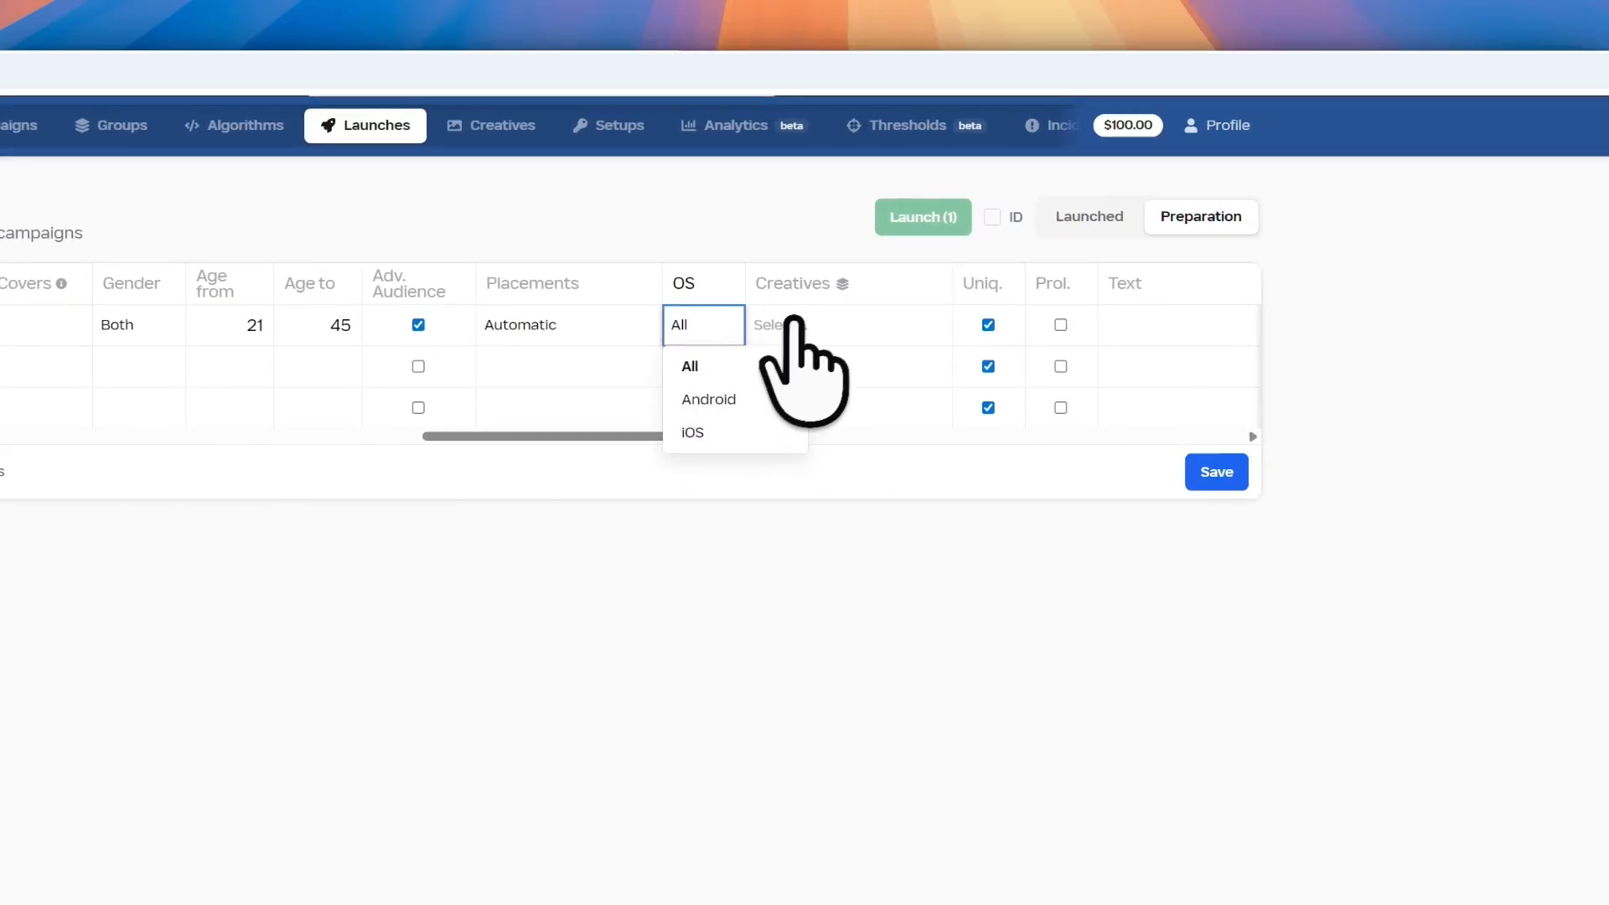
left_click(800, 323)
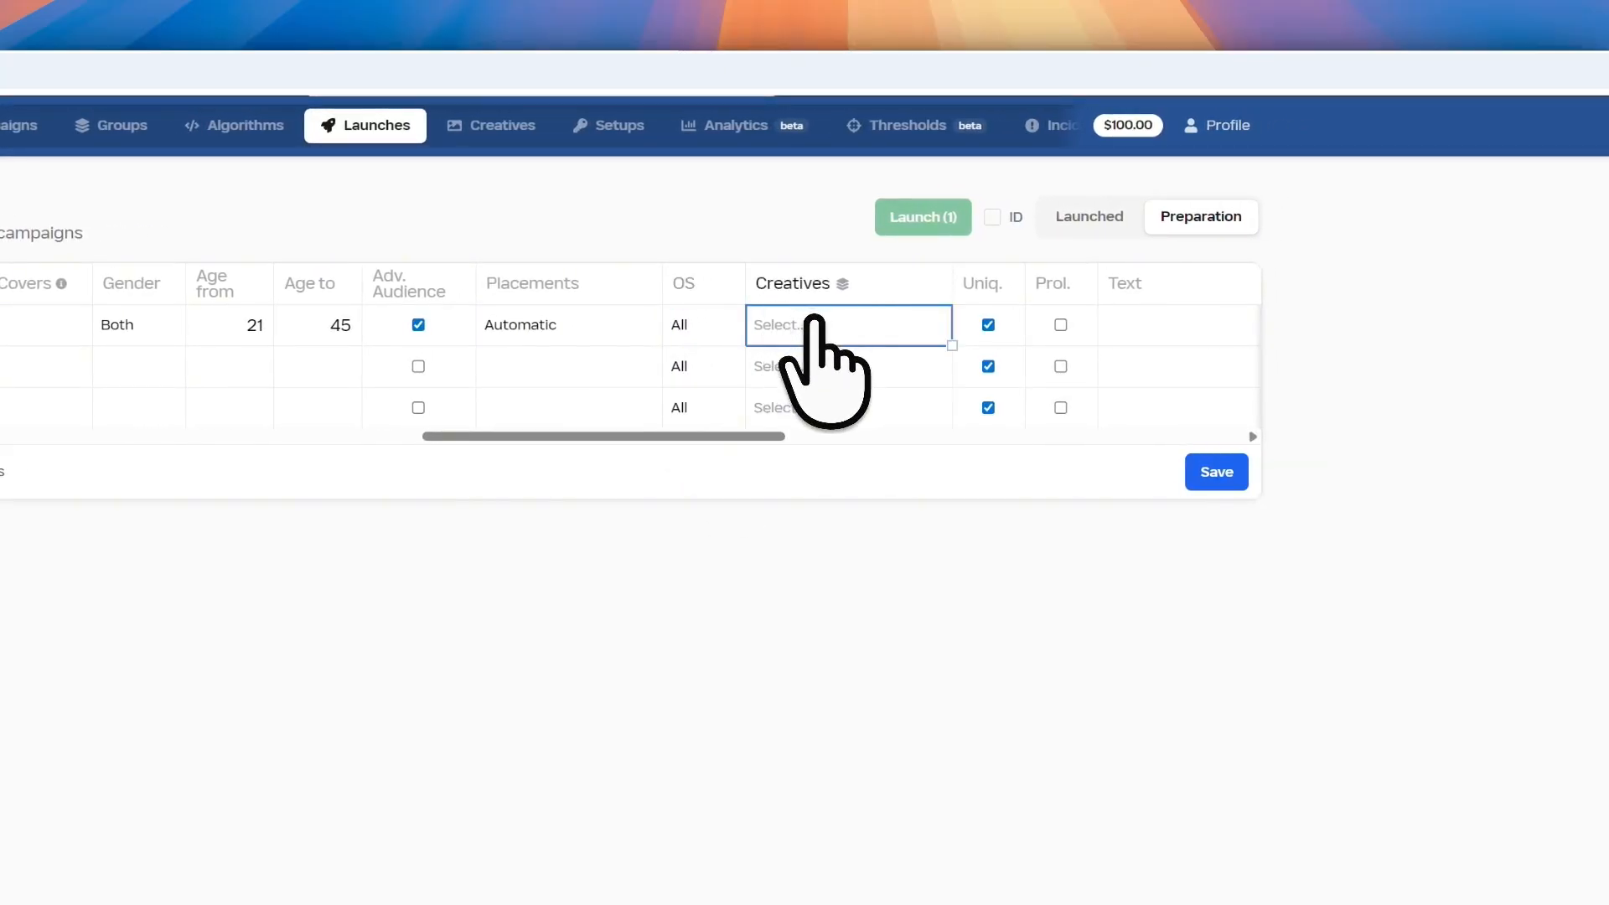
Pick a video from the test folder as row 1's creative
left_click(812, 324)
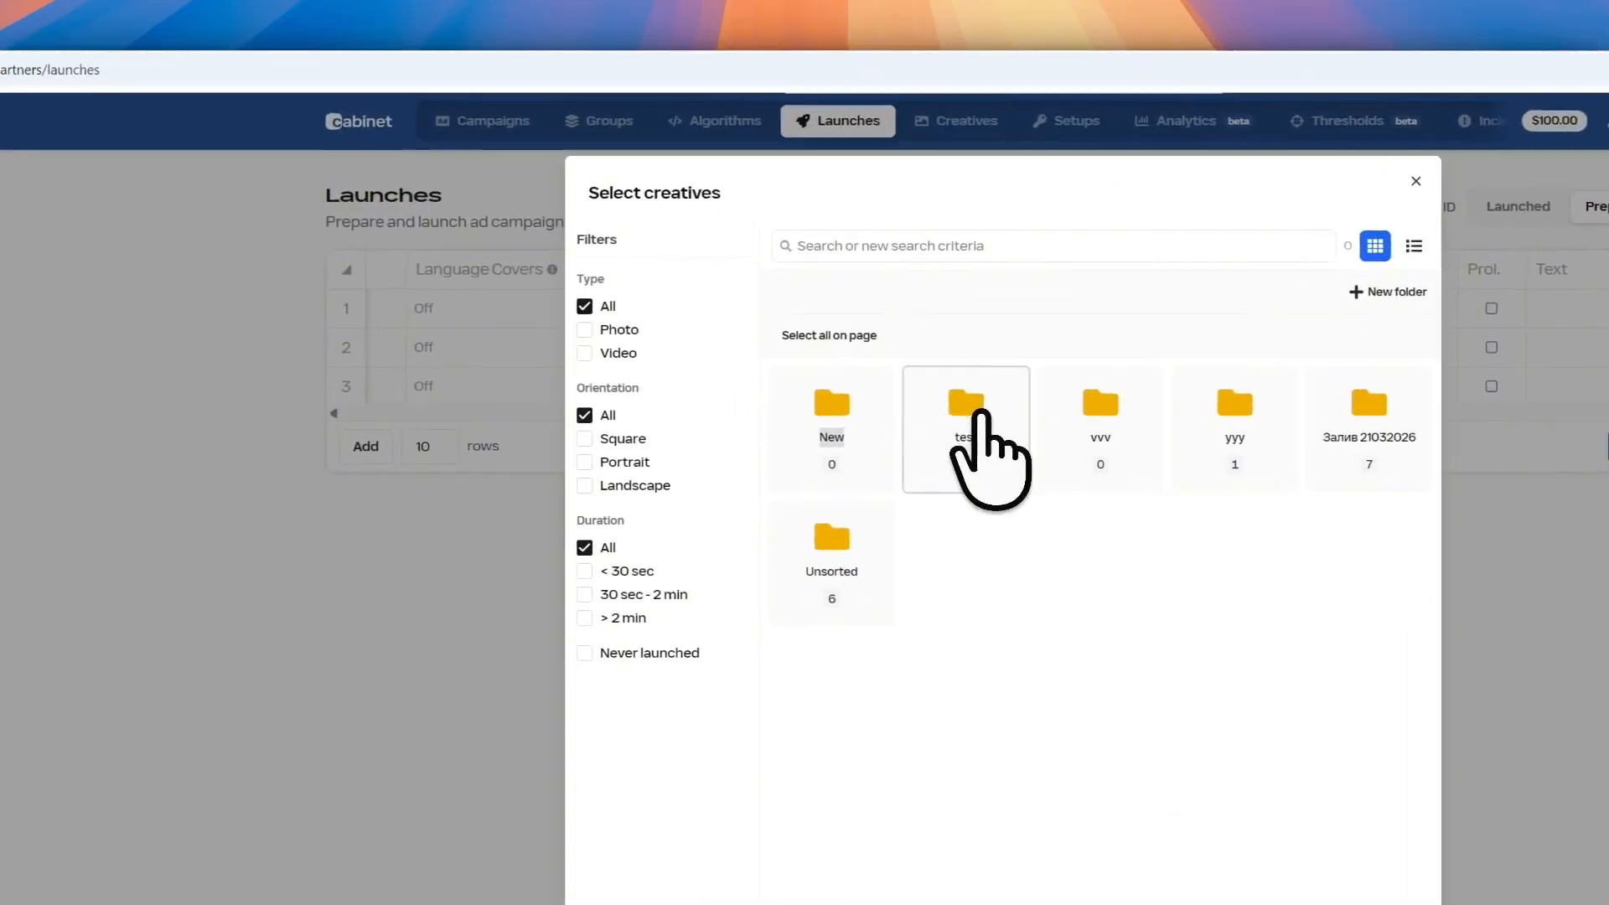
left_click(982, 415)
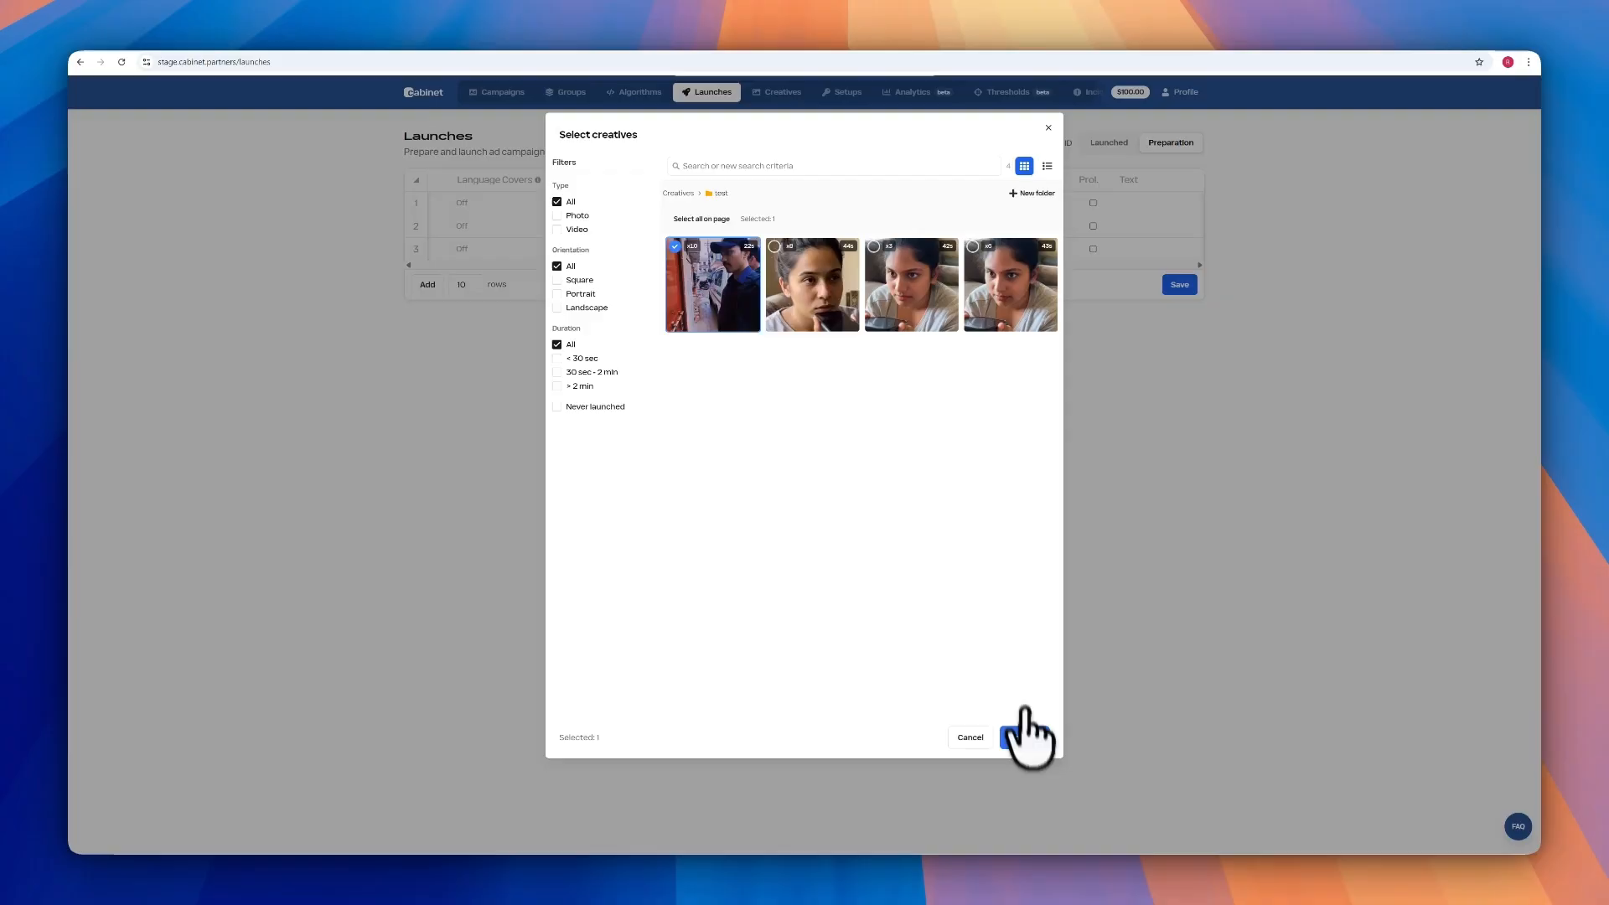
left_click(1025, 735)
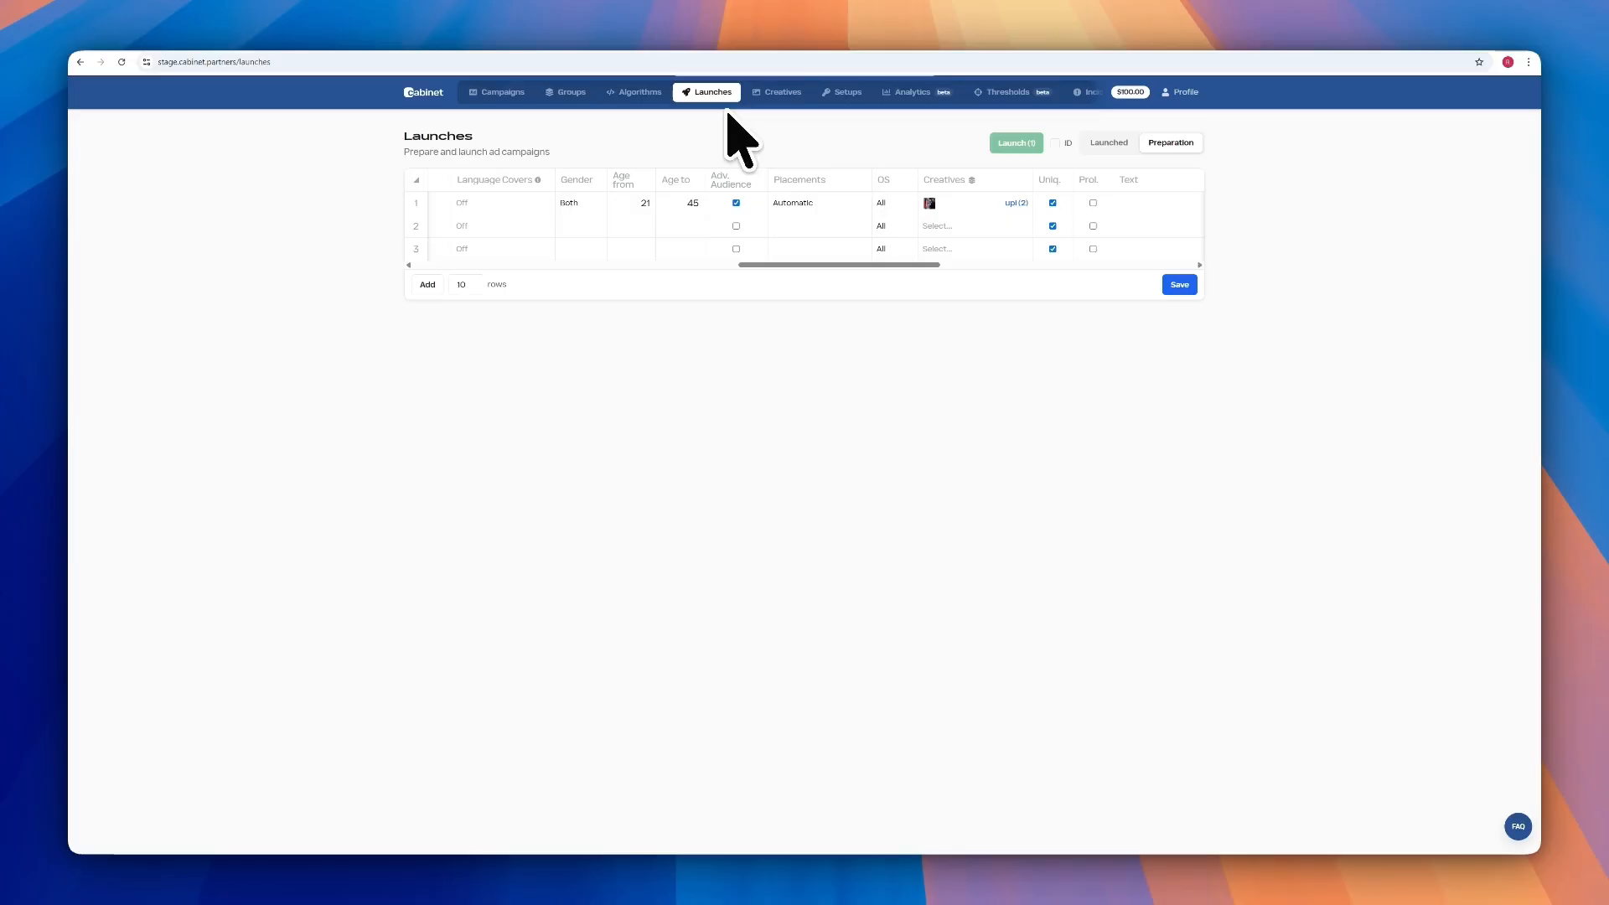
Reselect row 1's creatives as three videos from the test folder
left_click(949, 202)
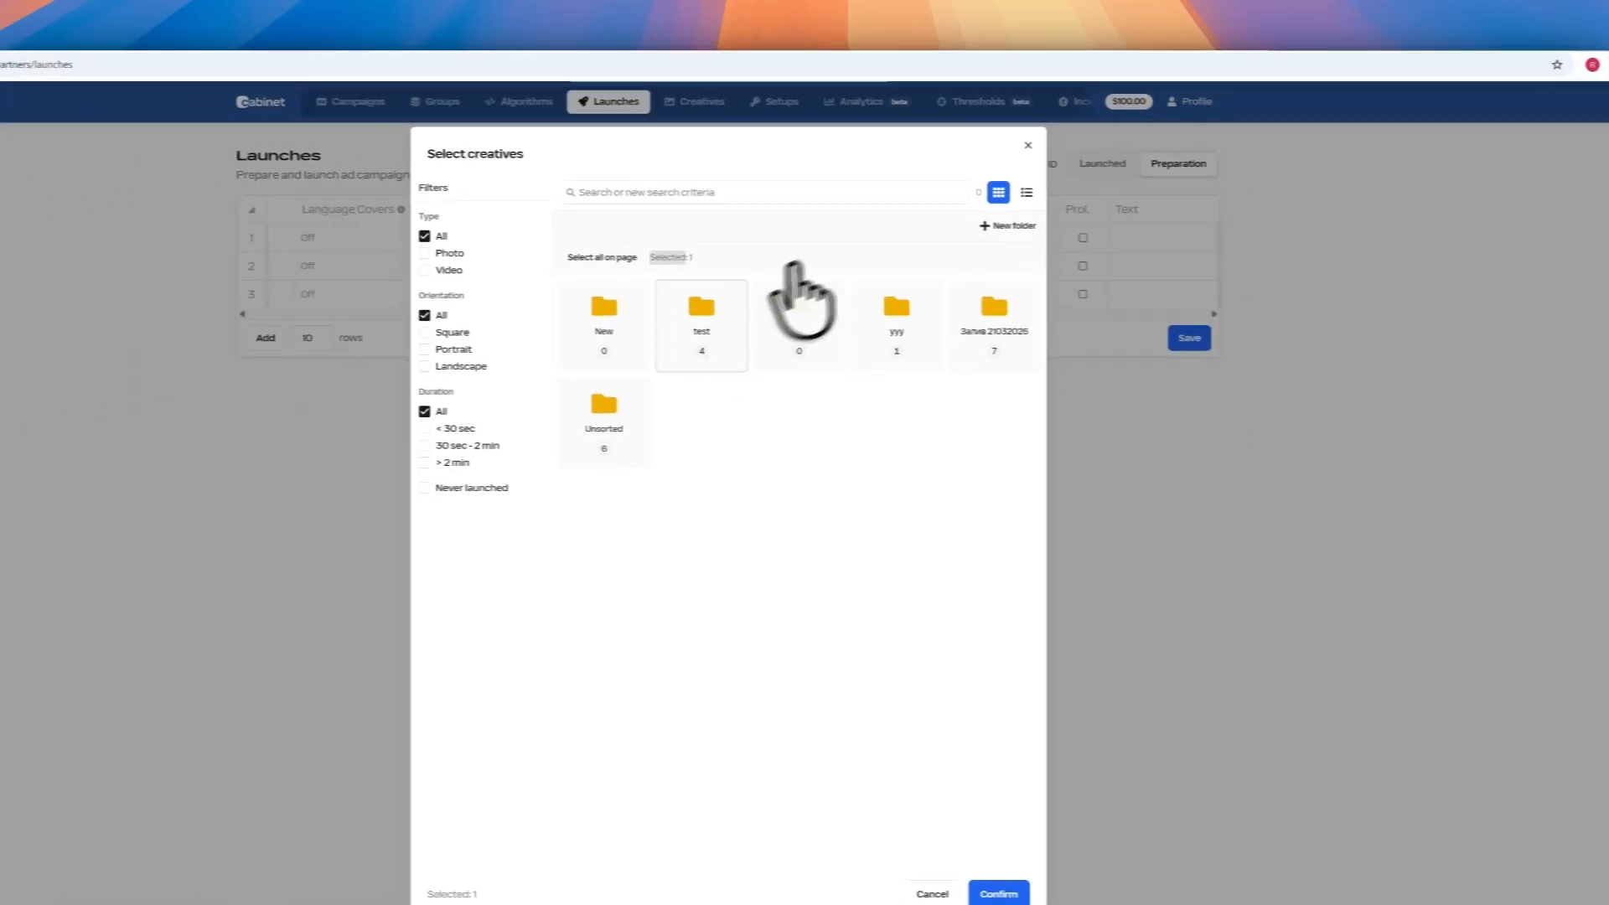
left_click(498, 439)
left_click(542, 406)
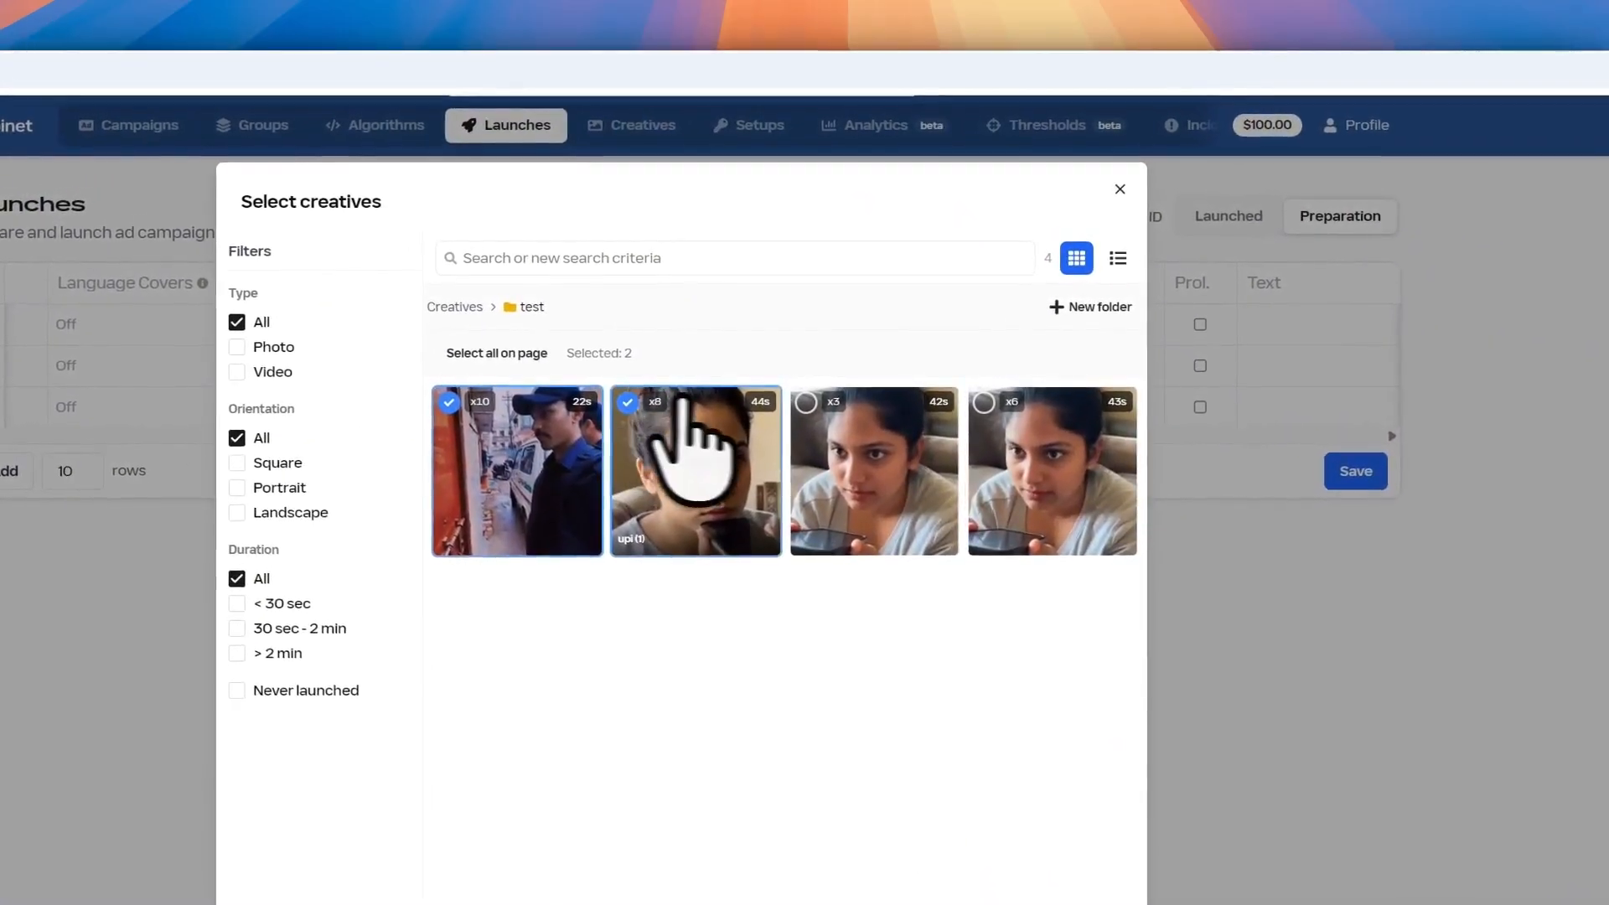
left_click(800, 402)
left_click(1077, 902)
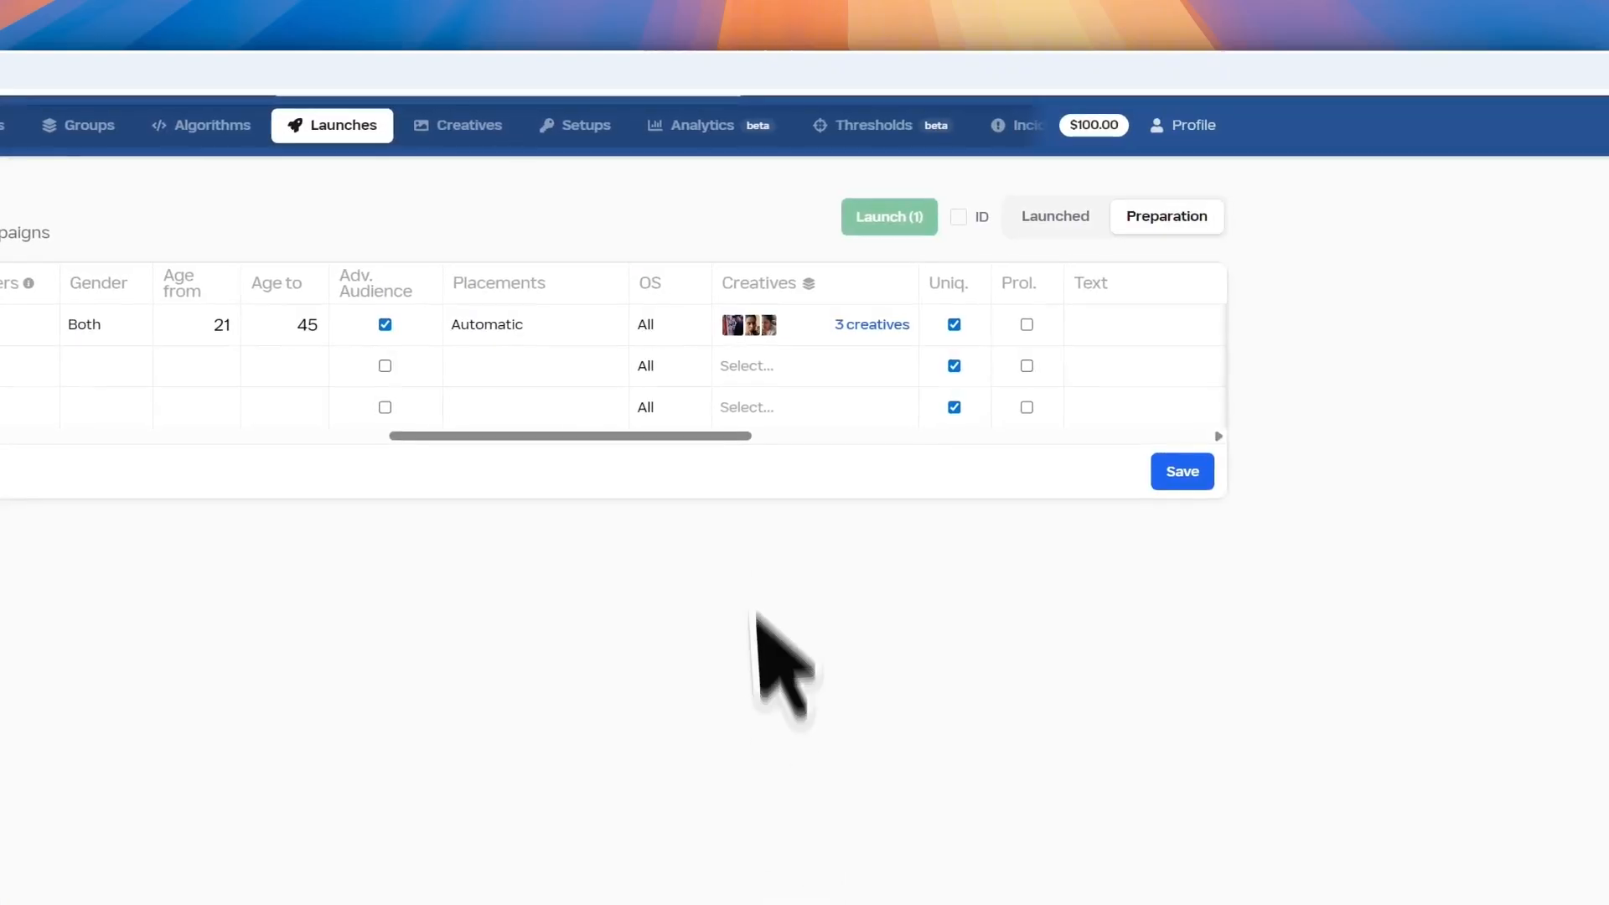
left_click(801, 325)
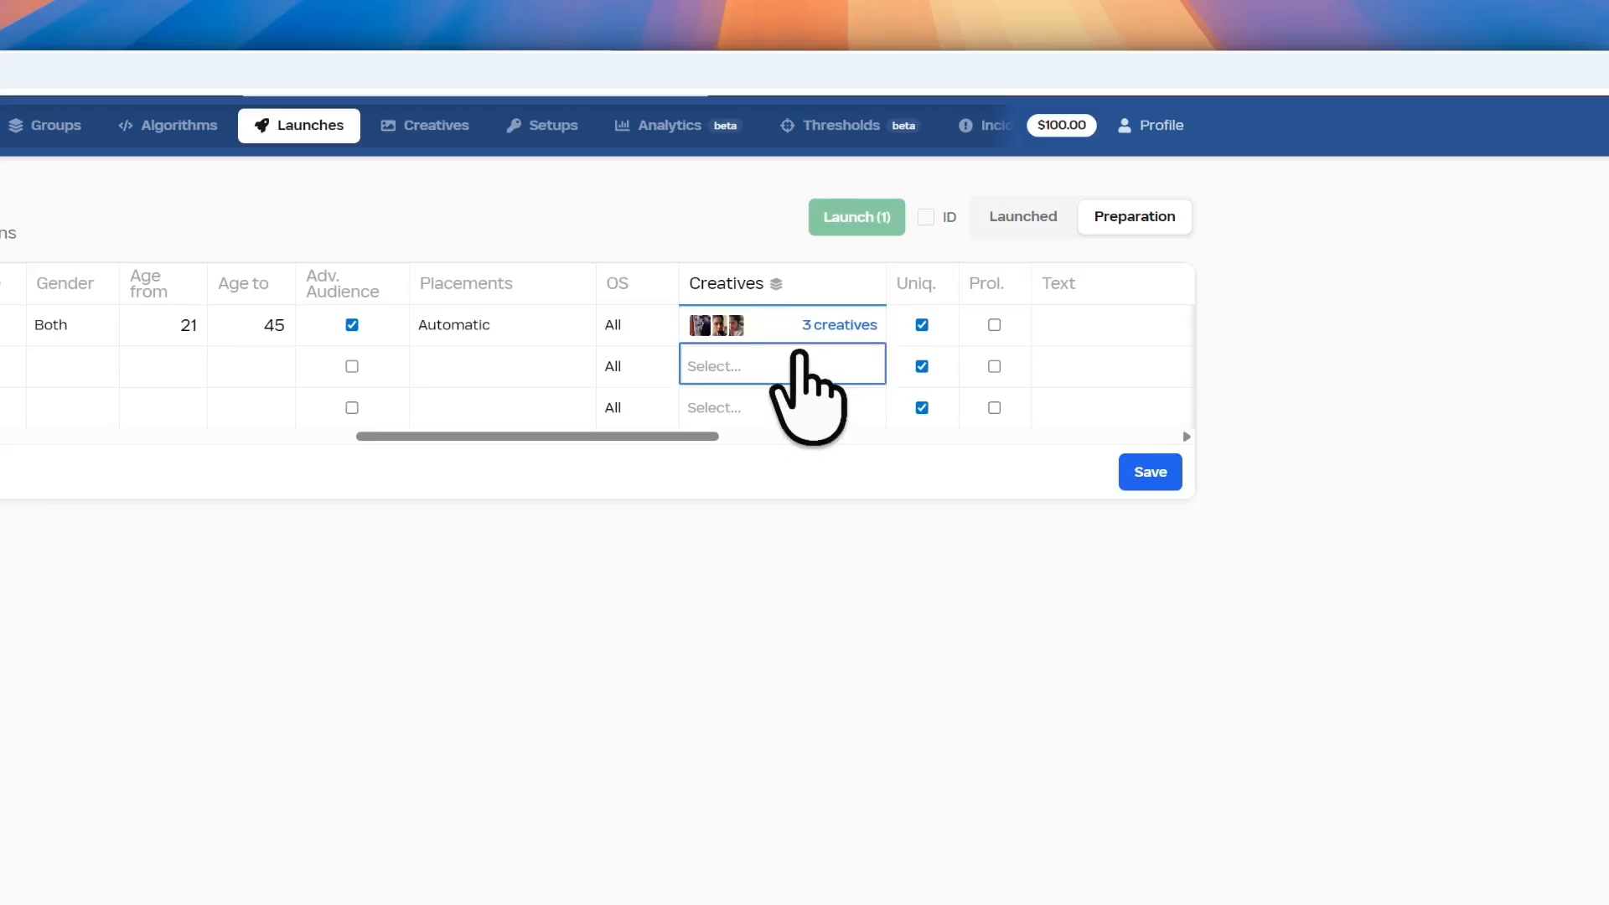
Paste row 1's three creatives into rows 2 and 3
key("ctrl+v")
left_click(798, 405)
key("ctrl+v")
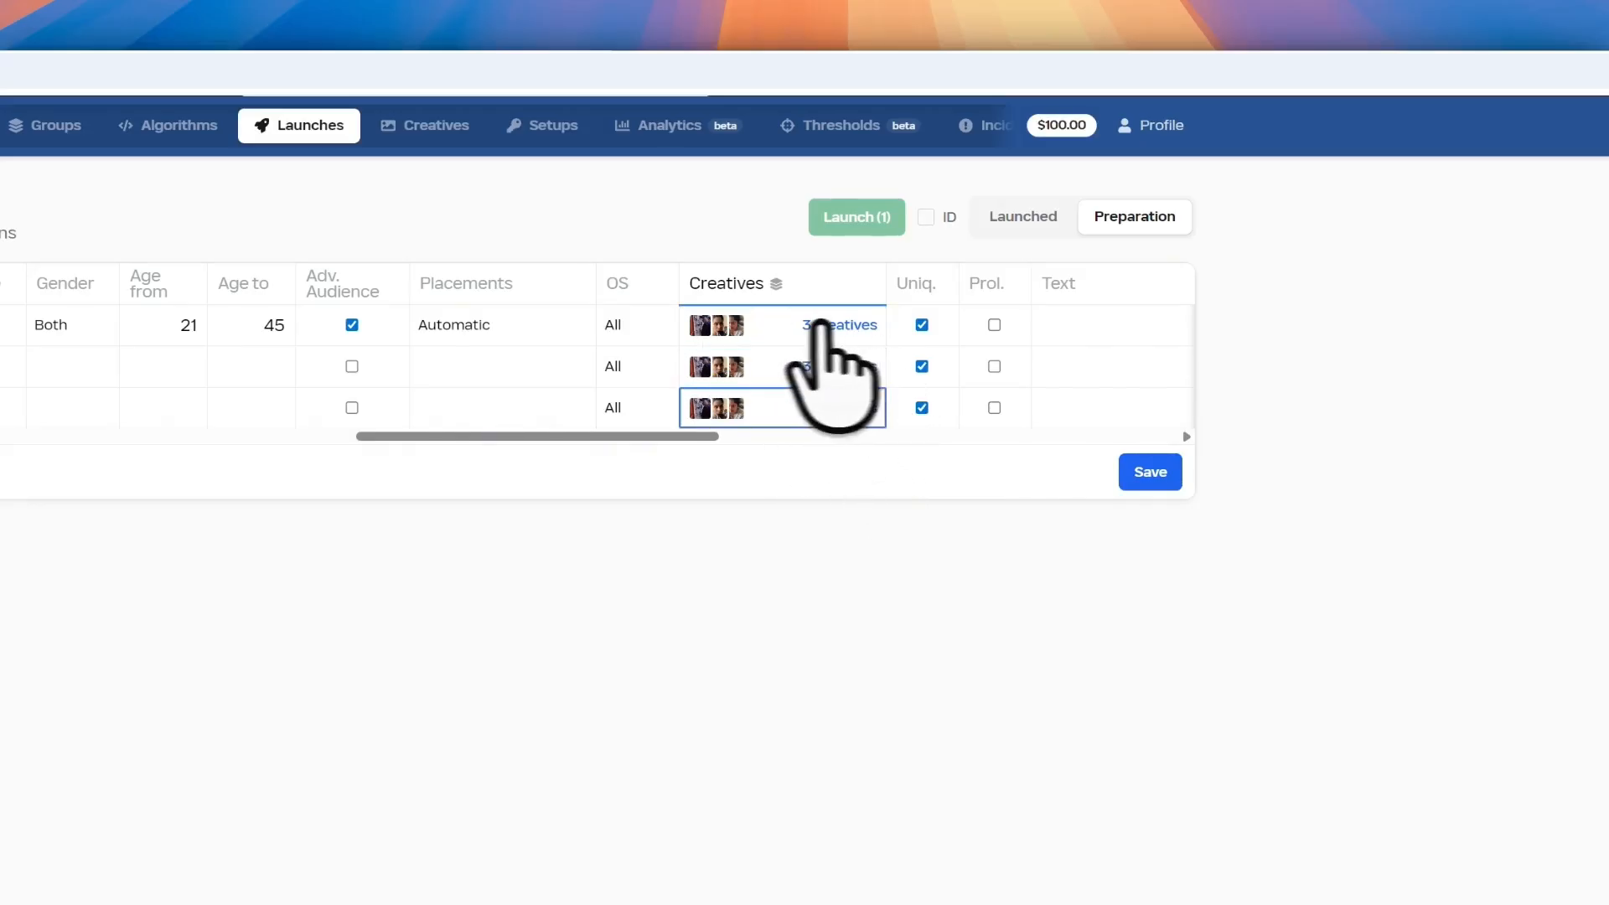
left_click_drag(630, 436, 817, 435)
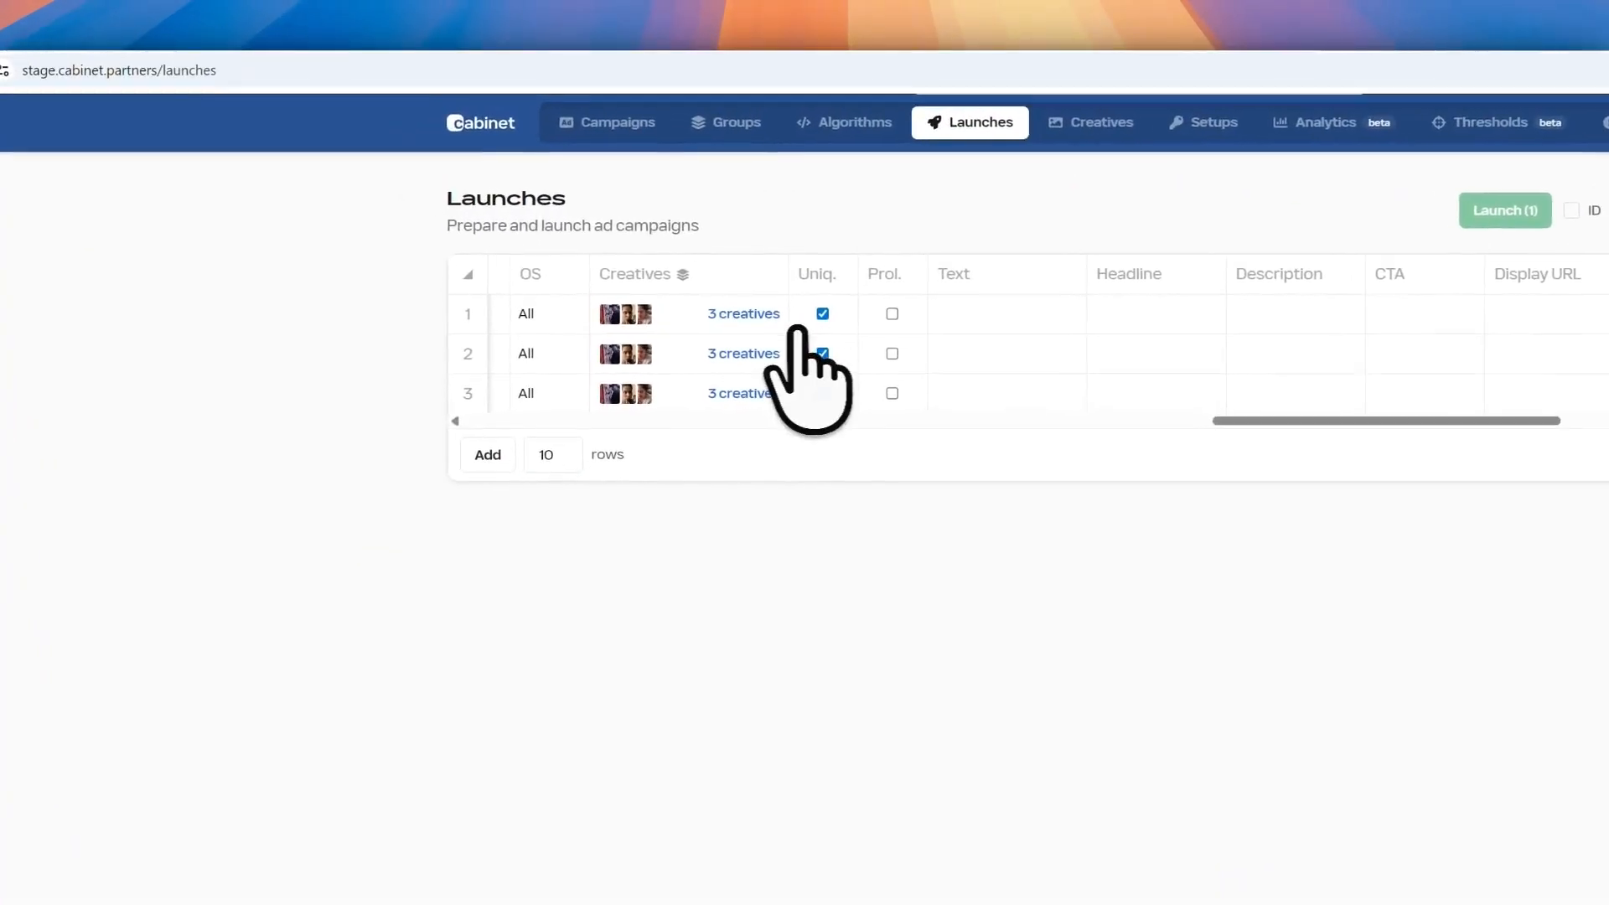
left_click(768, 322)
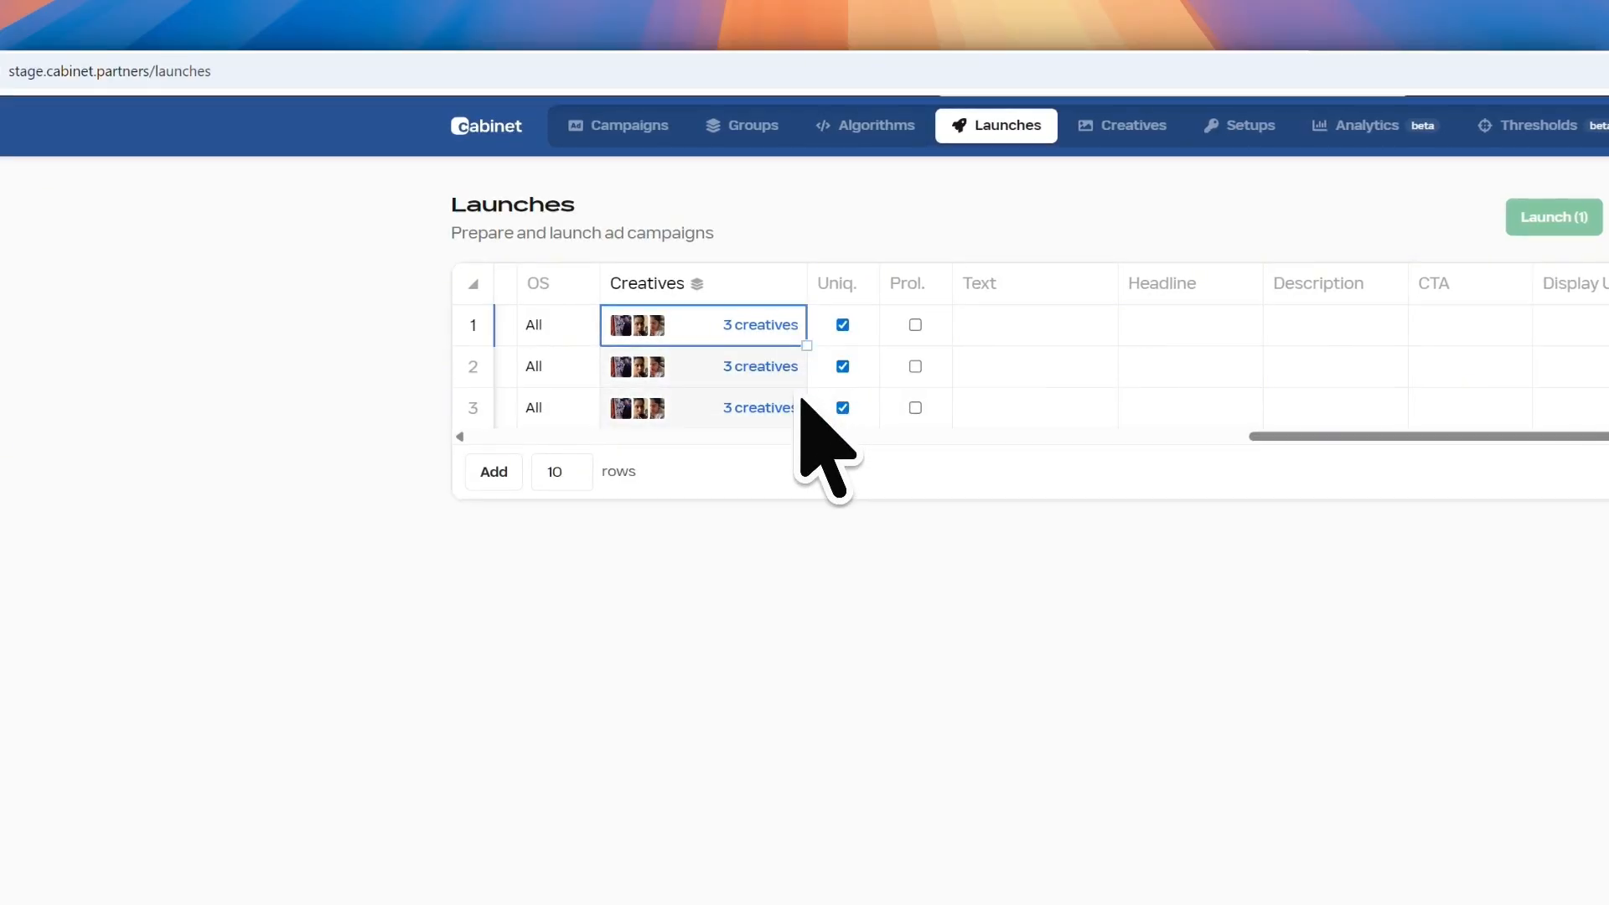
left_click_drag(806, 346, 806, 353)
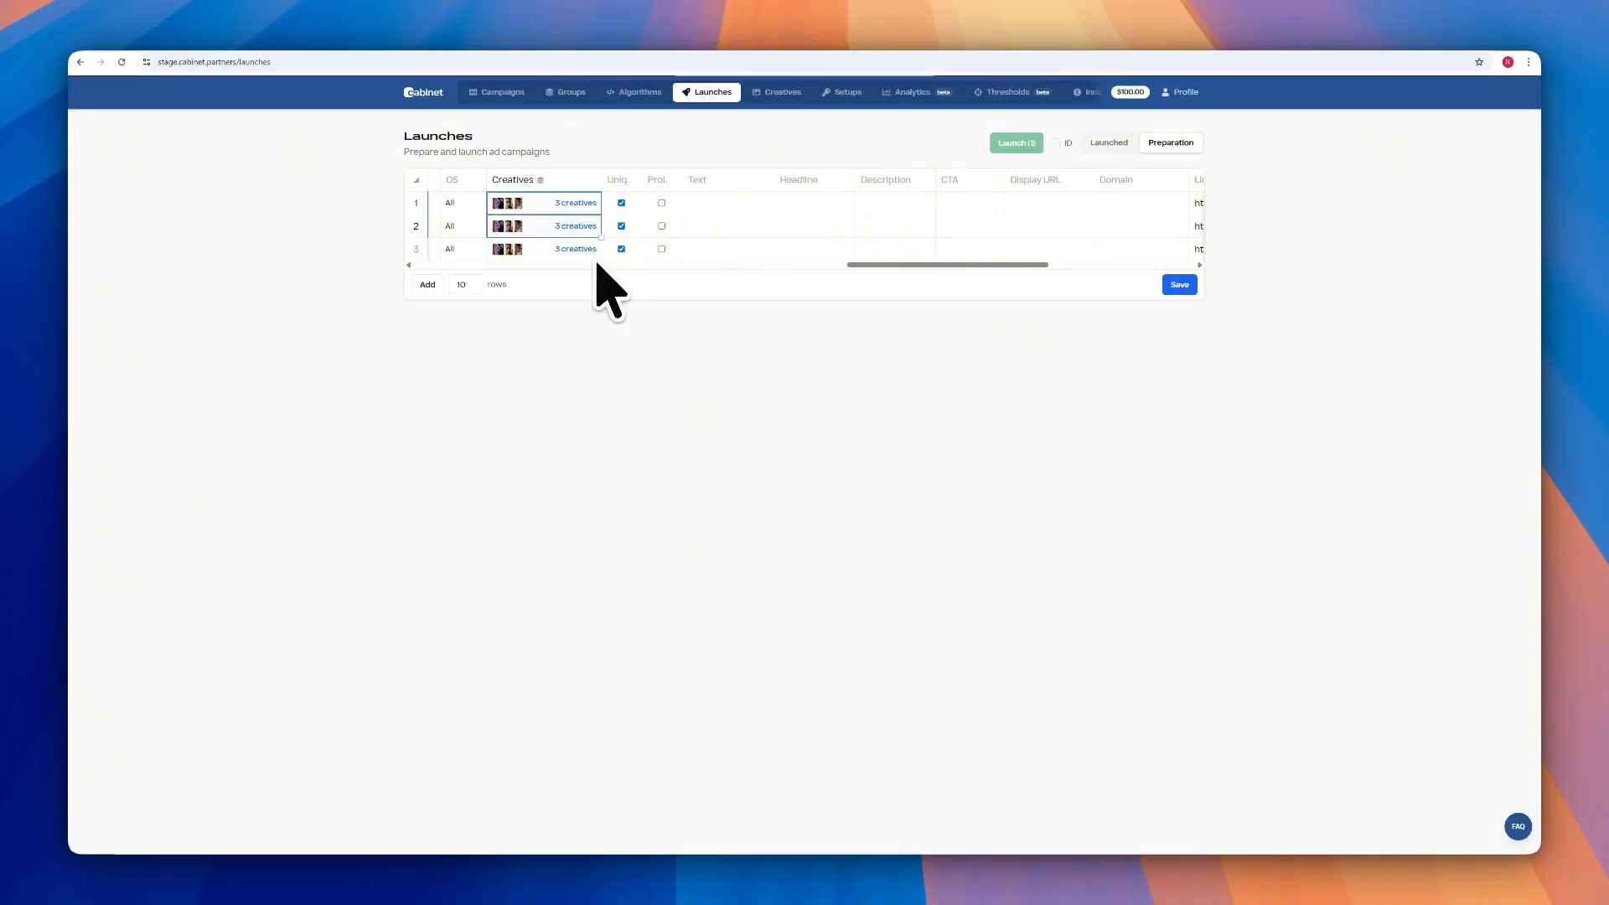
Turn off uniqueness for rows 1, 2 and 3
left_click(620, 202)
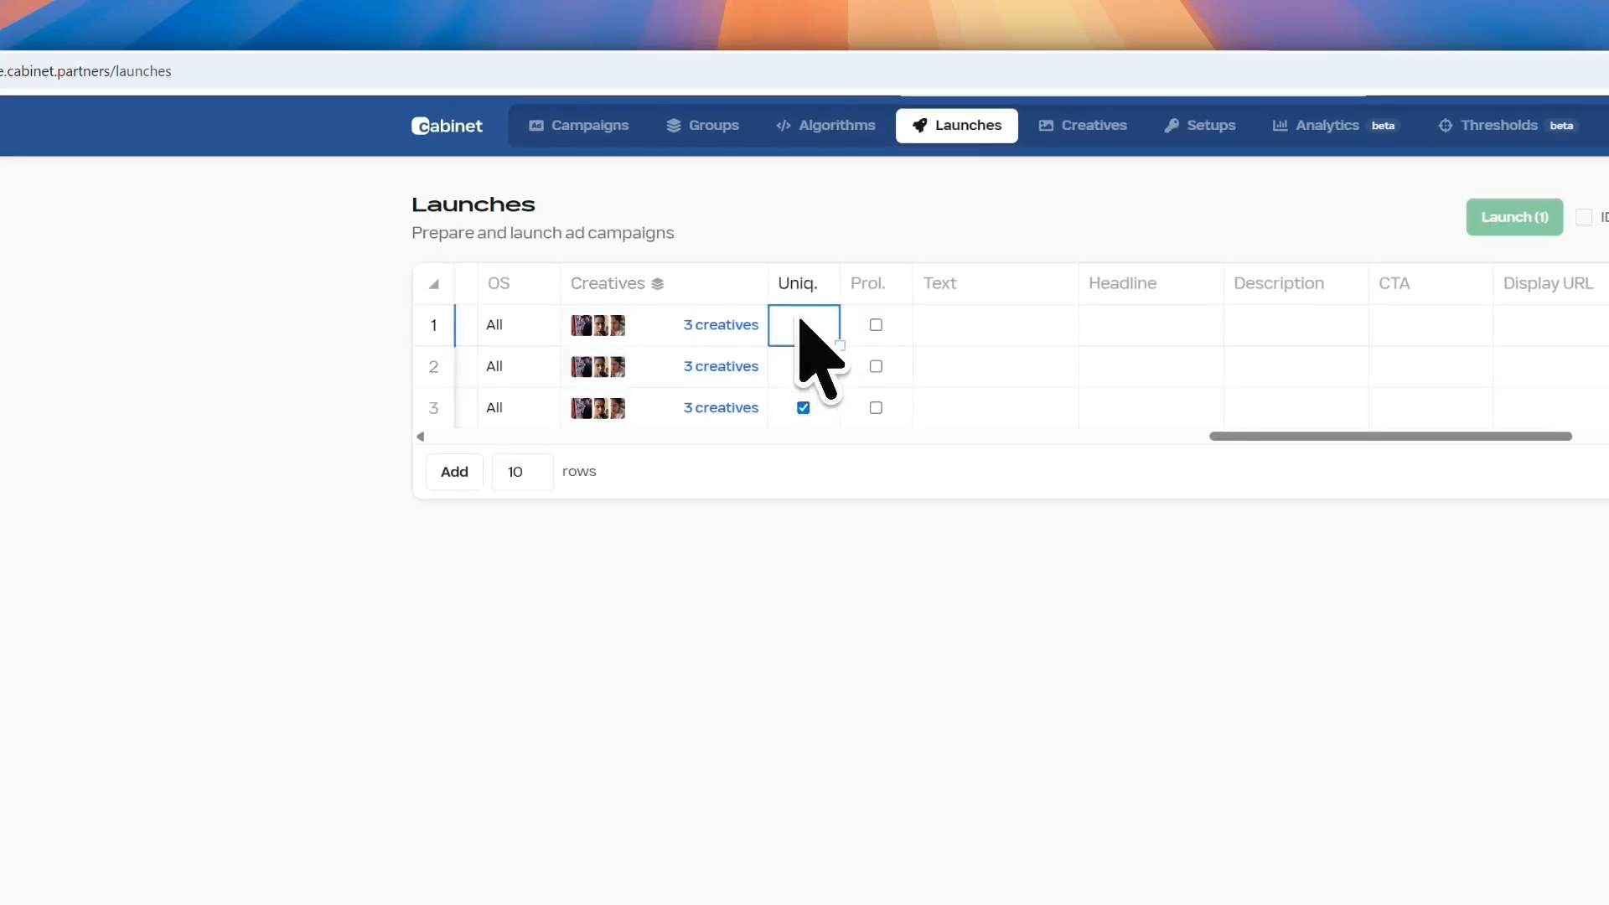
left_click(802, 367)
left_click(802, 407)
Re-enable Uniq. and enable Prol. for row 1, then go to the Creatives library
left_click(811, 331)
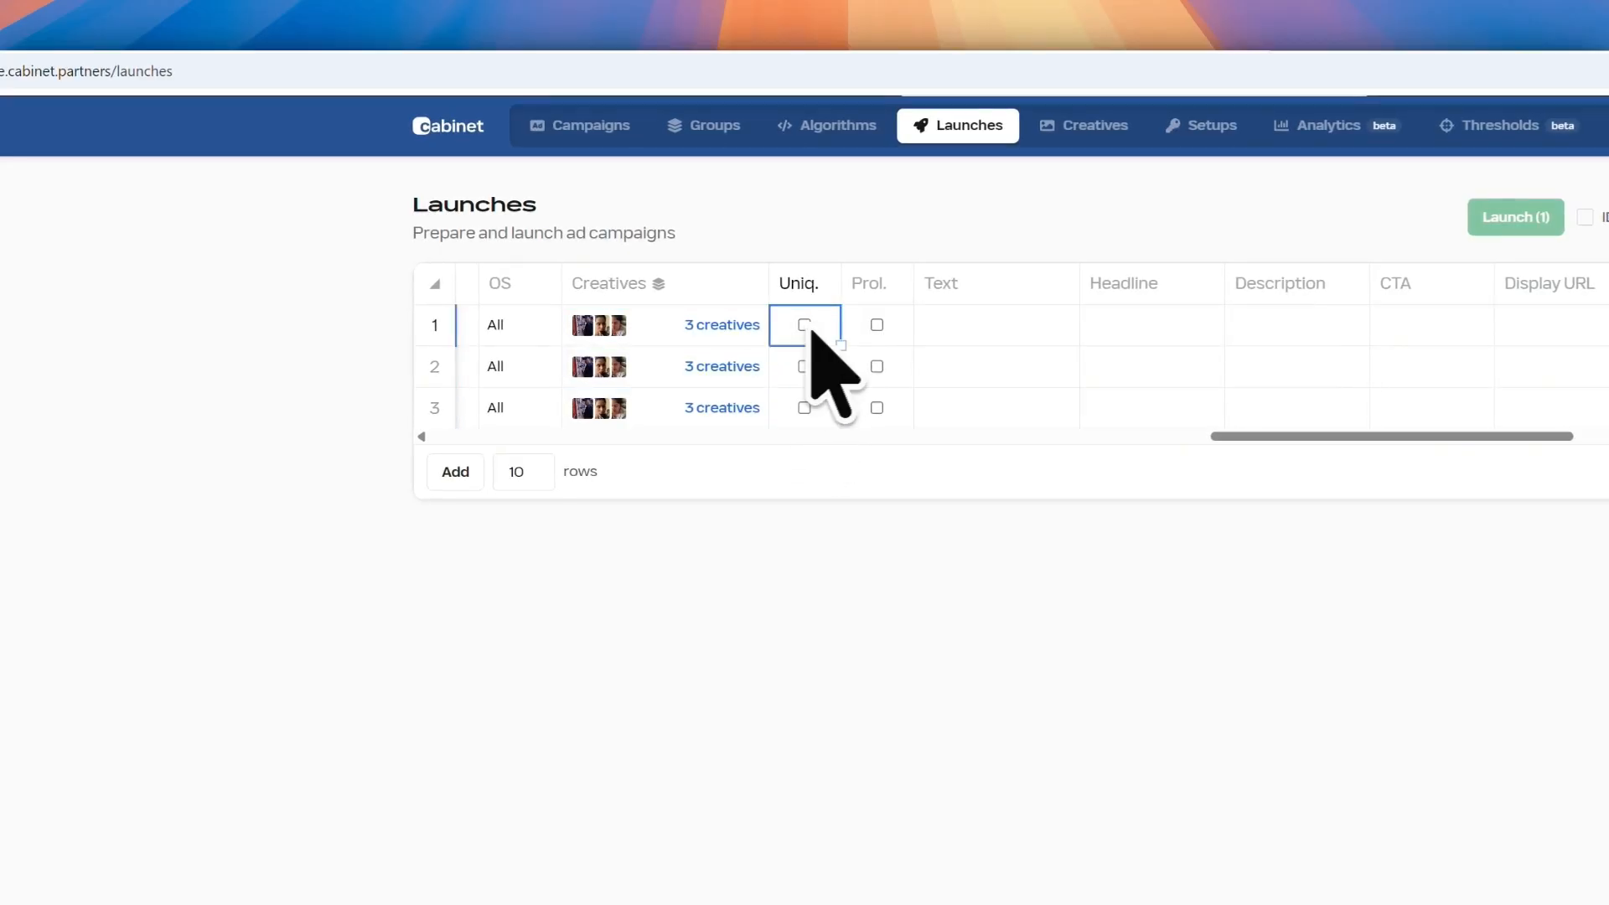
left_click(876, 324)
left_click(802, 323)
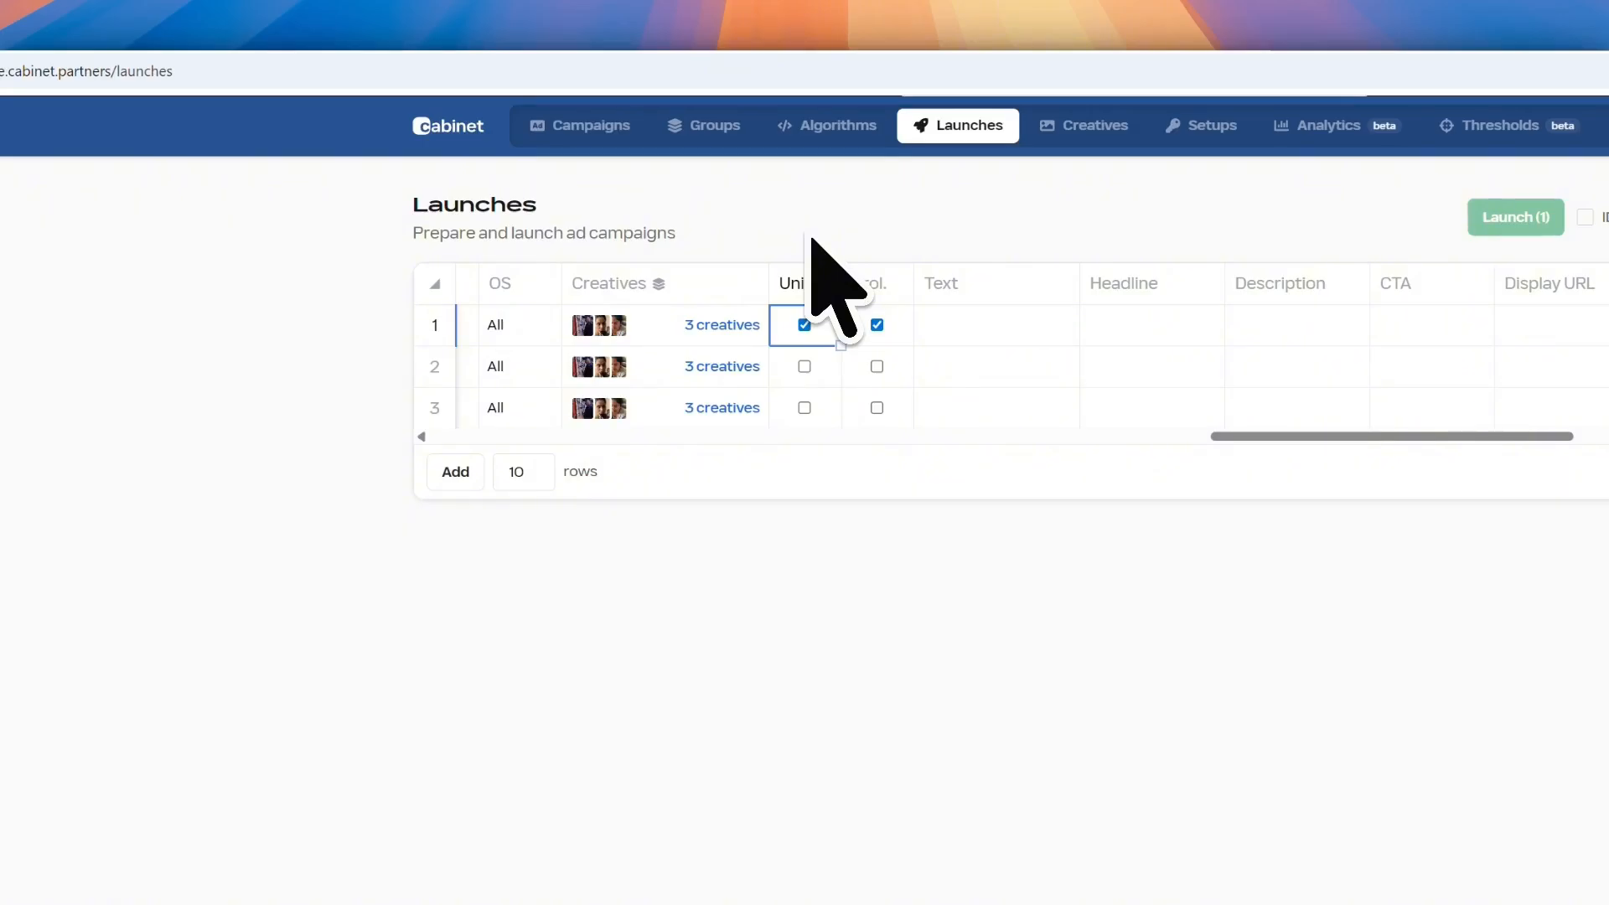
left_click(877, 325)
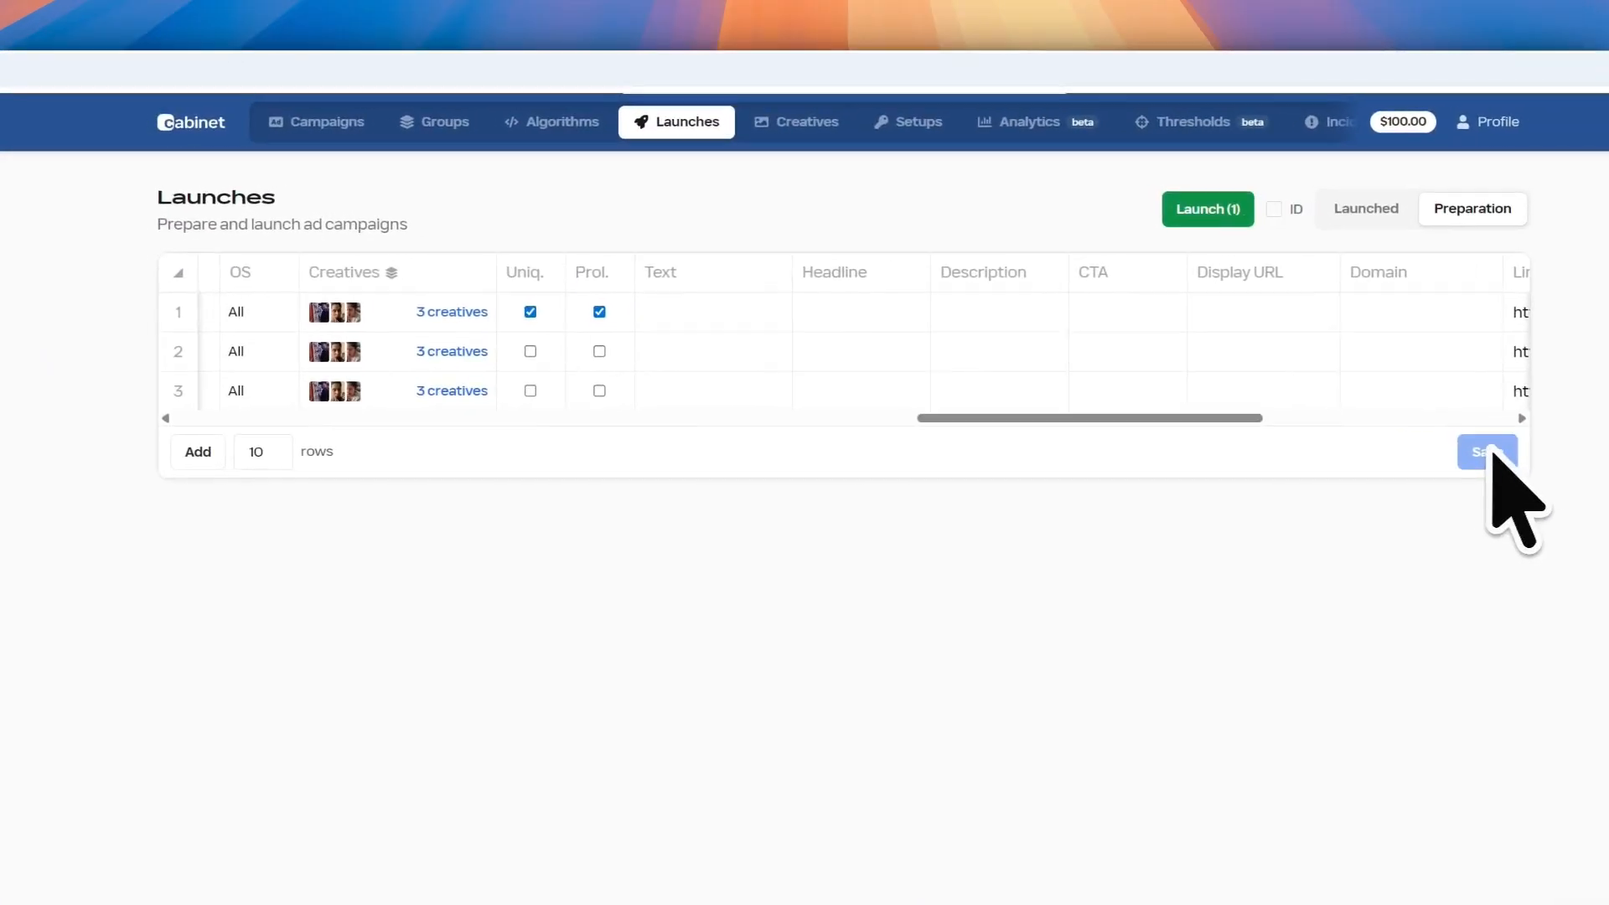
left_click(796, 123)
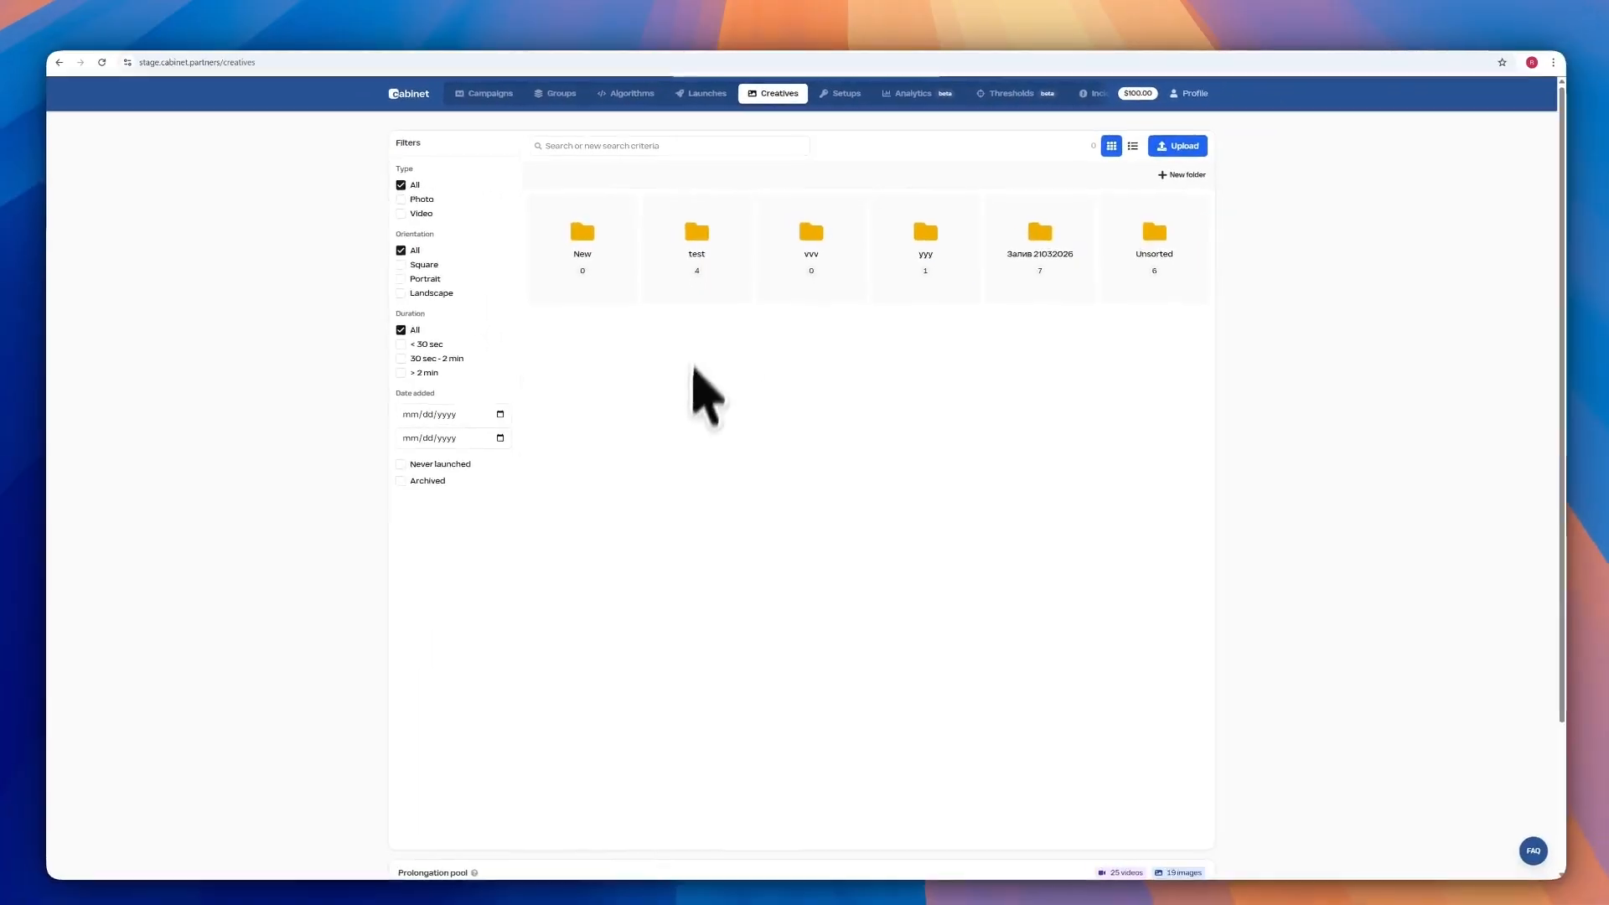
Return to Launches, scroll to the Creatives, Uniq., Prol. and Text columns, and toggle row 1's Prol
scroll(708, 398, "down", 5)
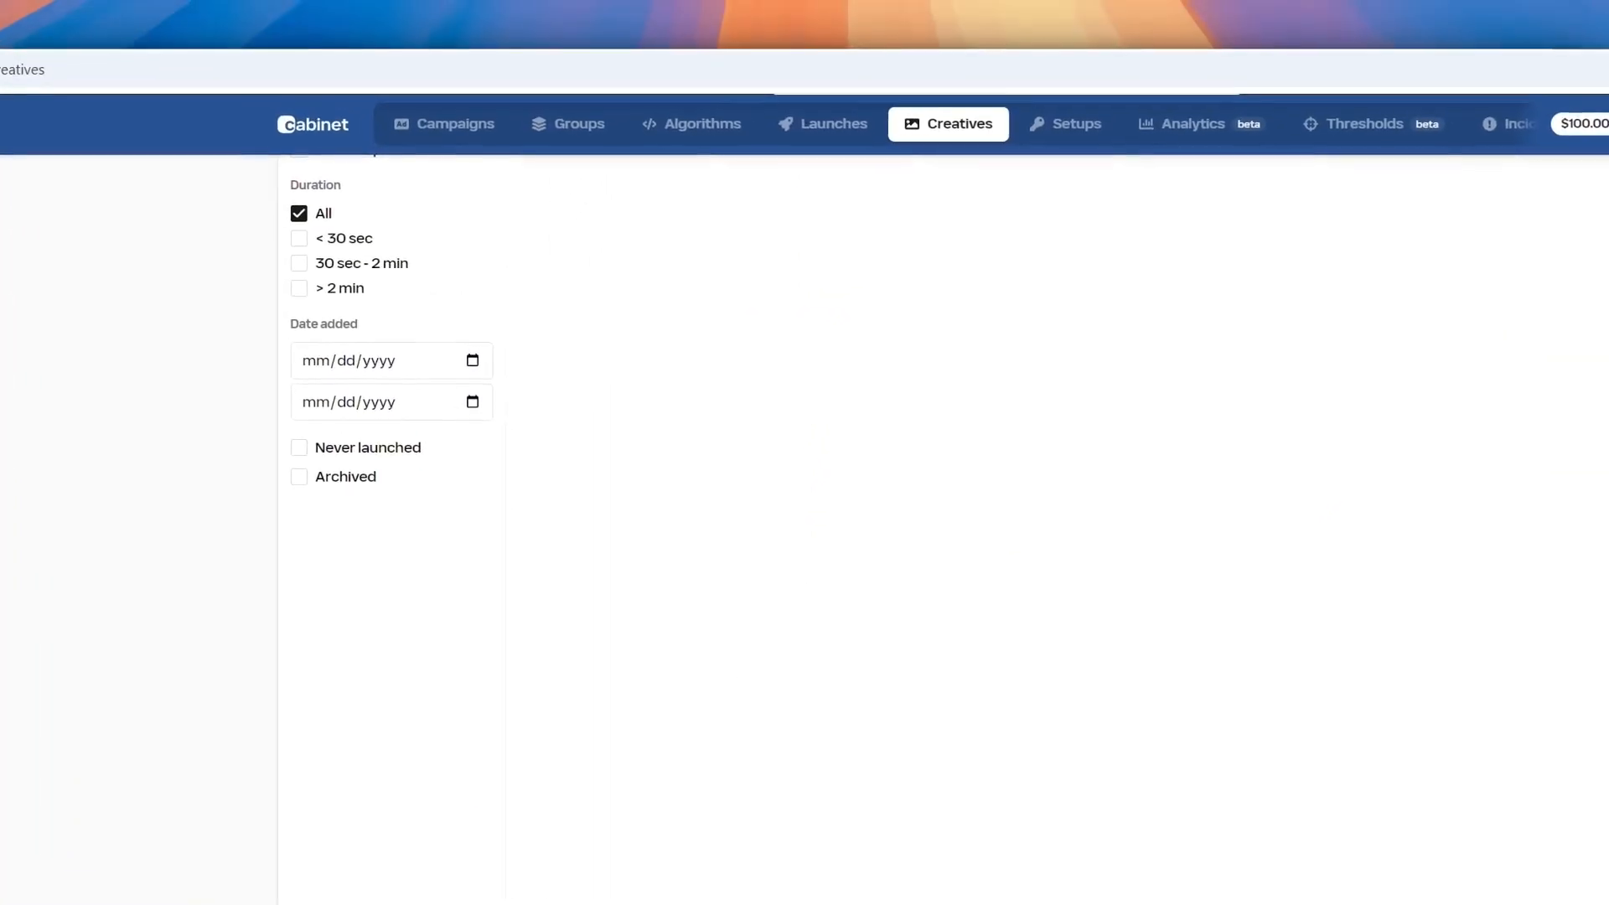
left_click(825, 125)
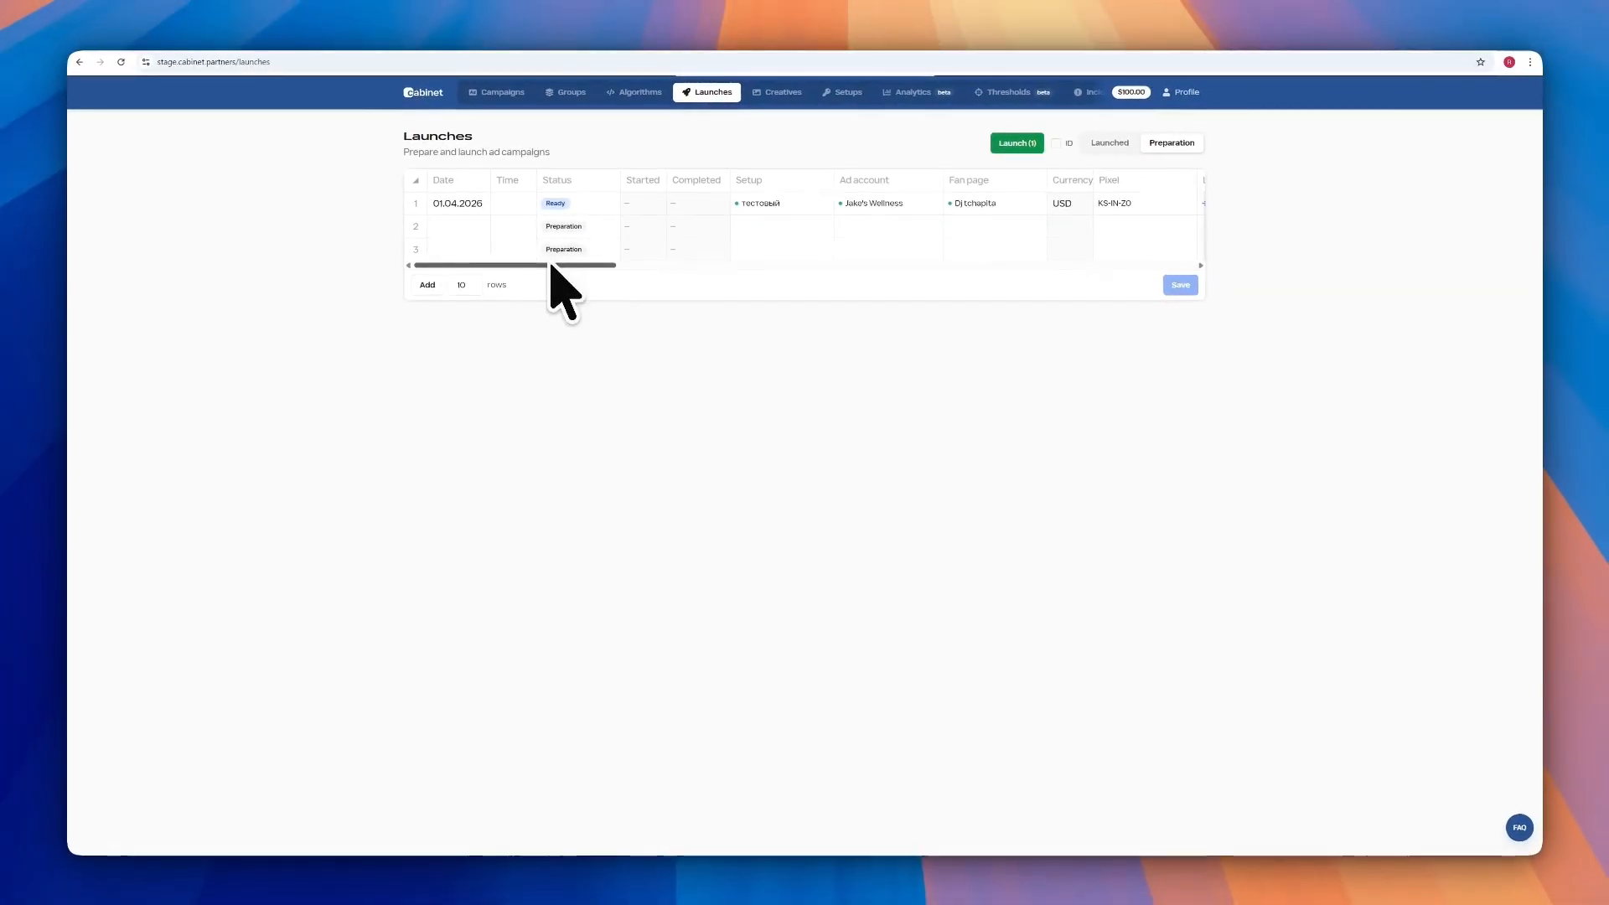
scroll(637, 251, "right", 5)
left_click_drag(871, 263, 986, 257)
left_click(640, 203)
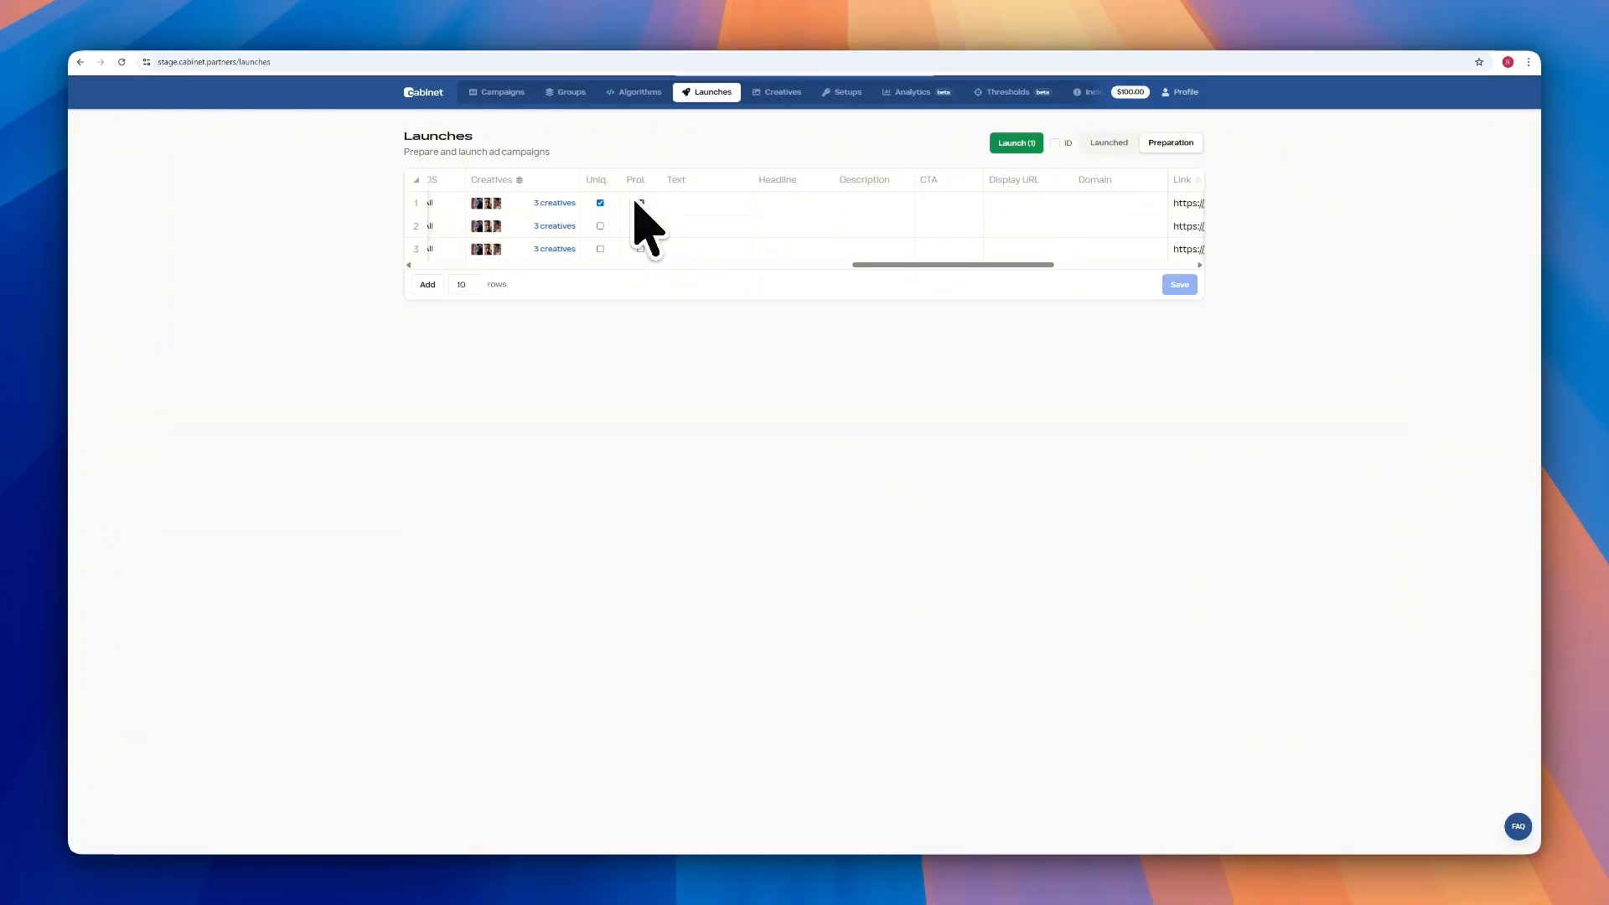
Turn on Prol. for row 1 and fill its Text, Headline and 'description' Description
left_click(639, 203)
left_click(709, 204)
key("Tab")
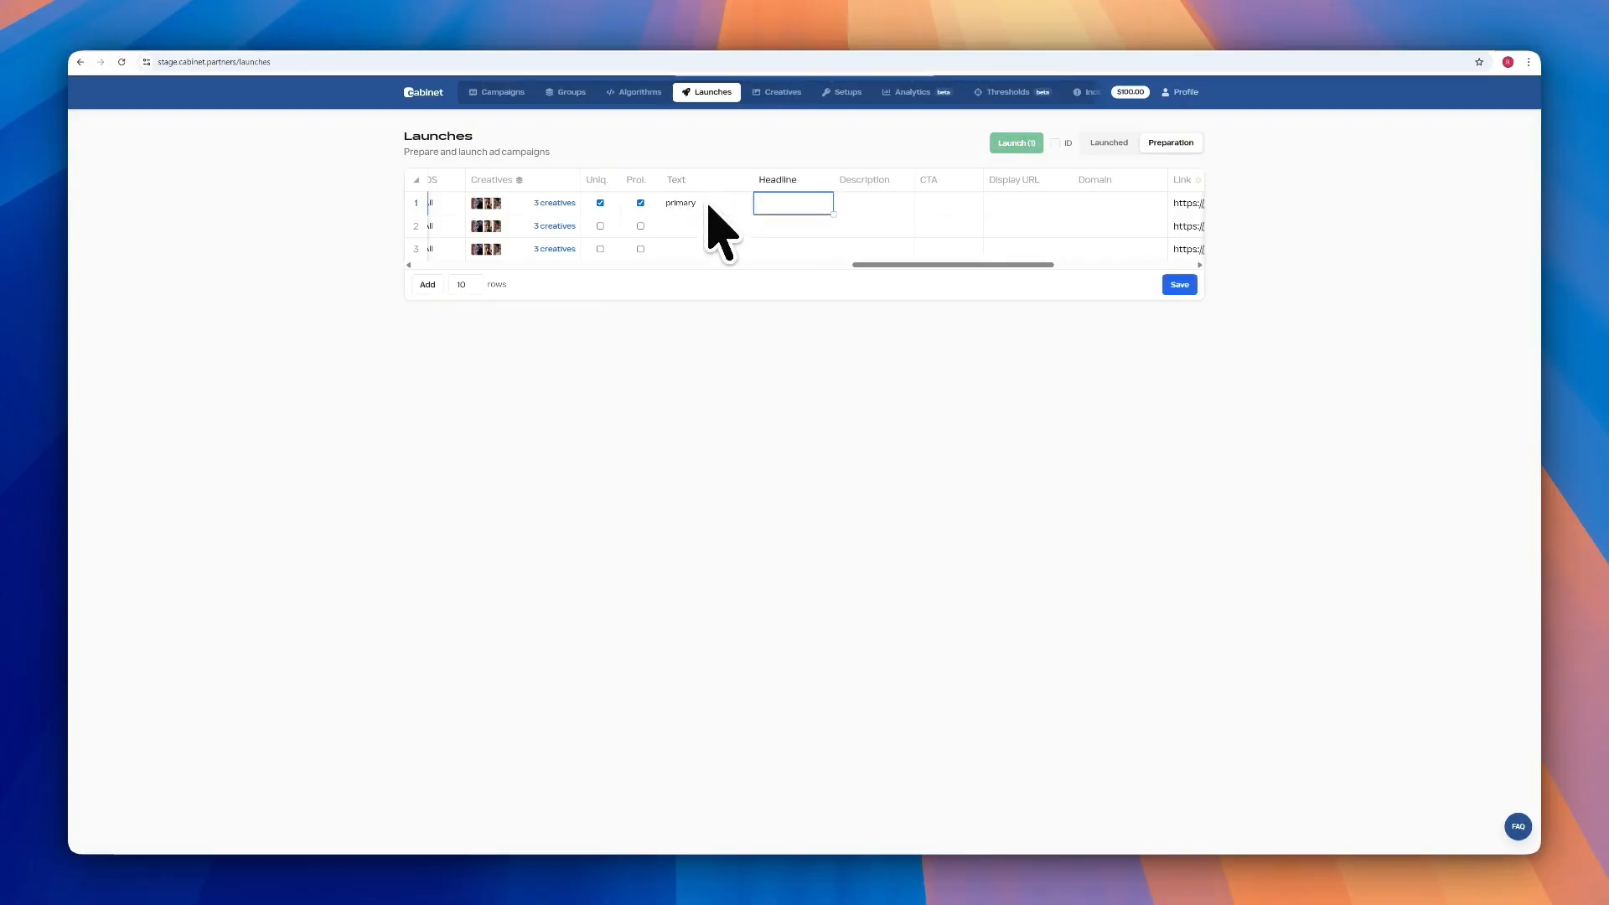
double_click(769, 210)
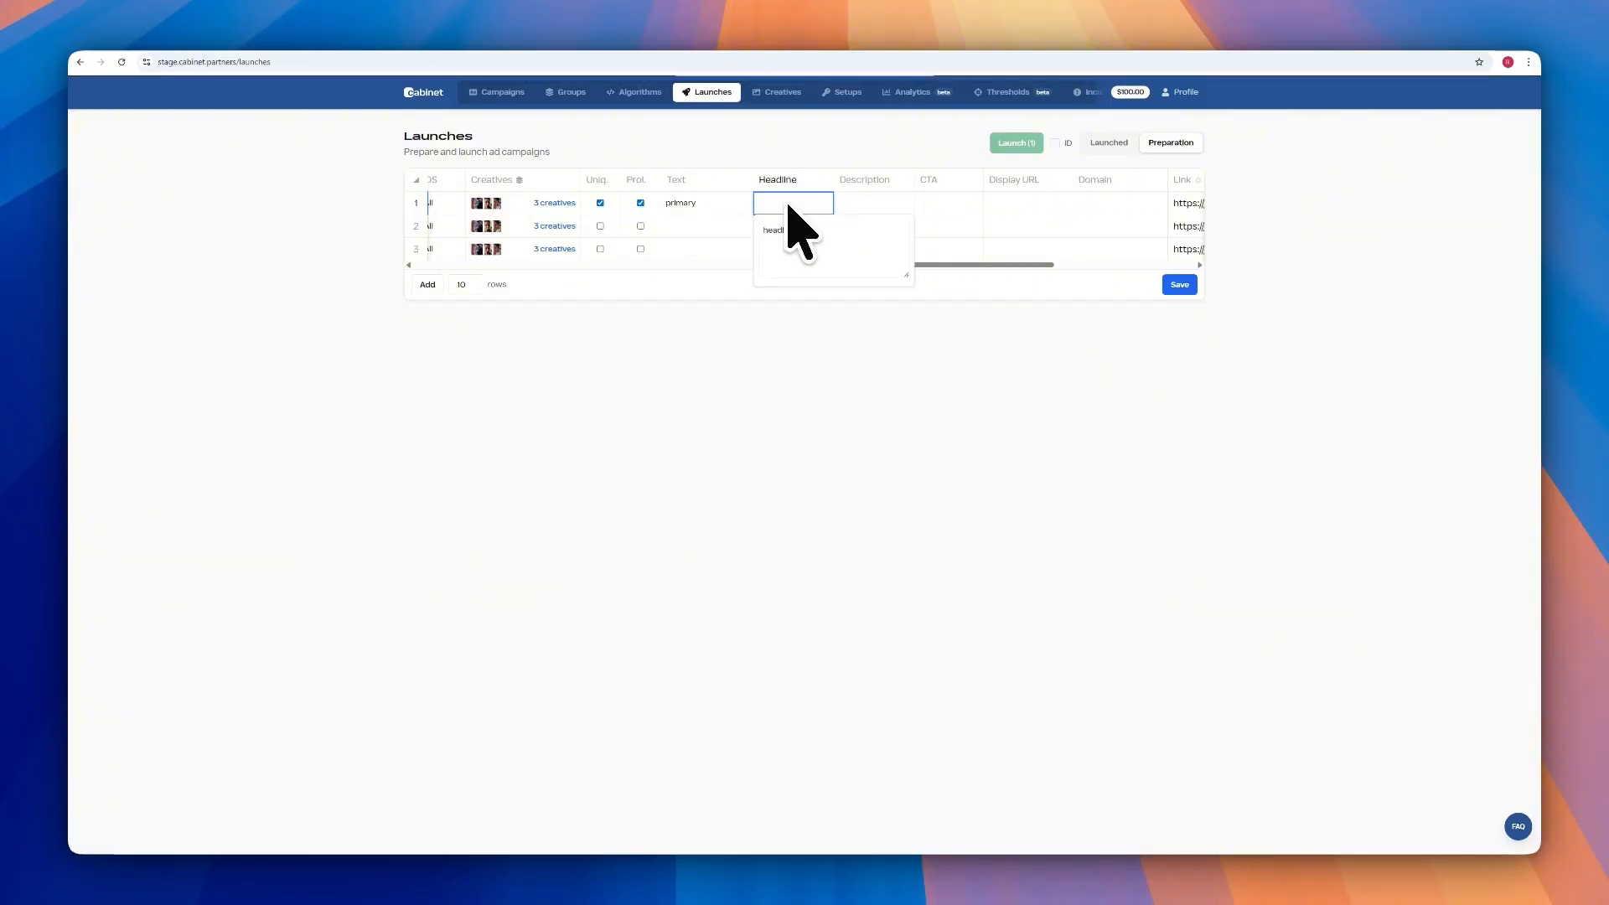
key("Tab")
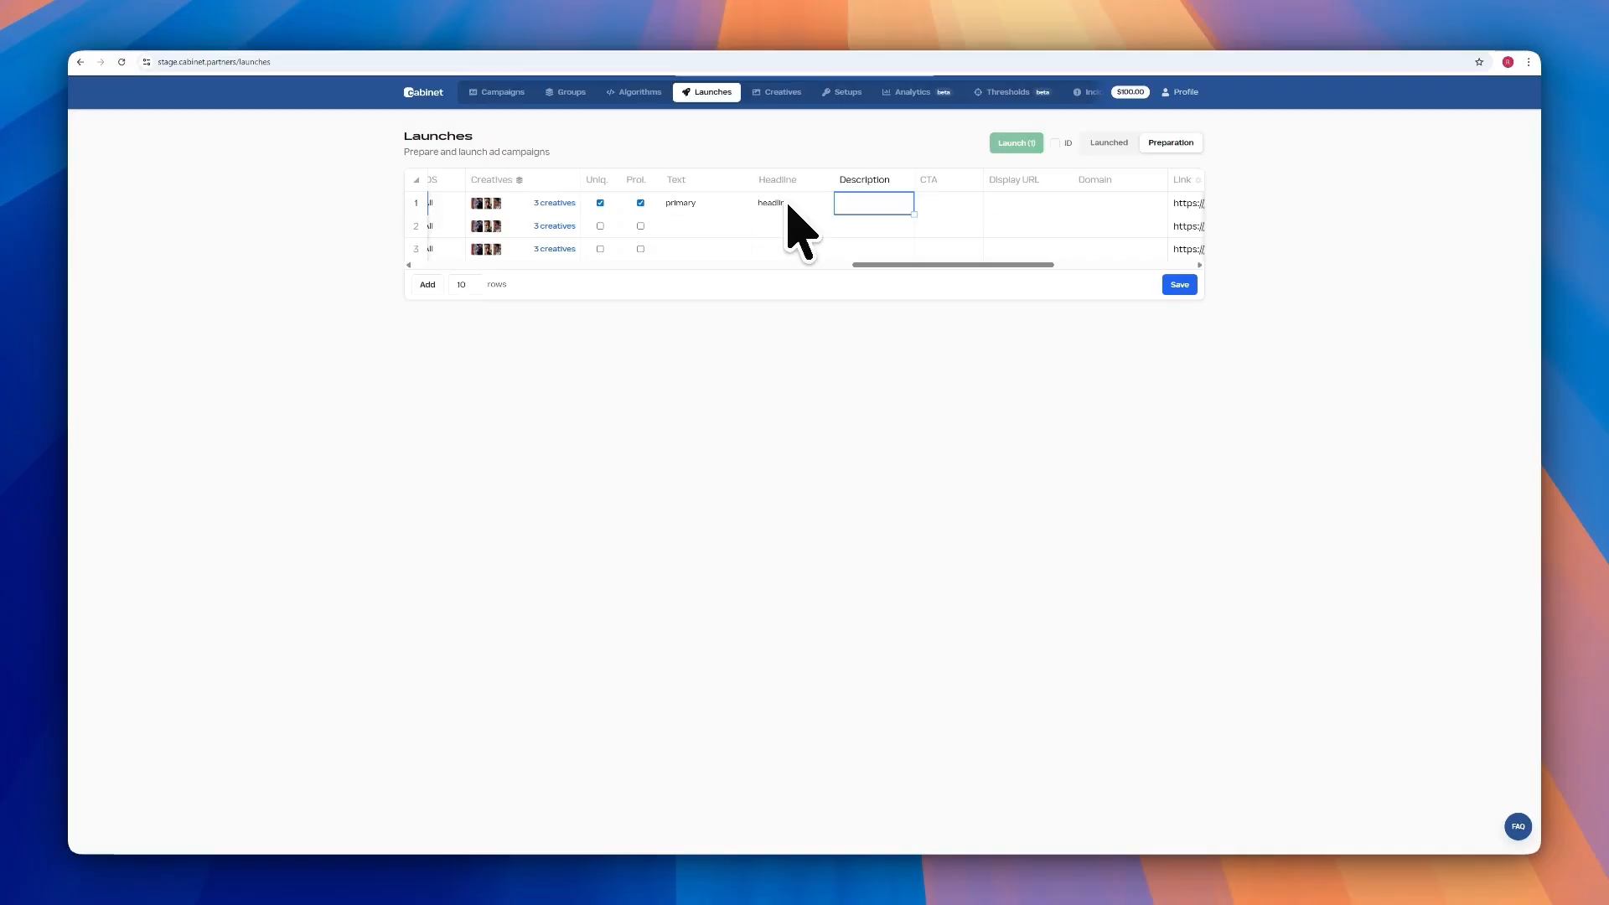
double_click(873, 205)
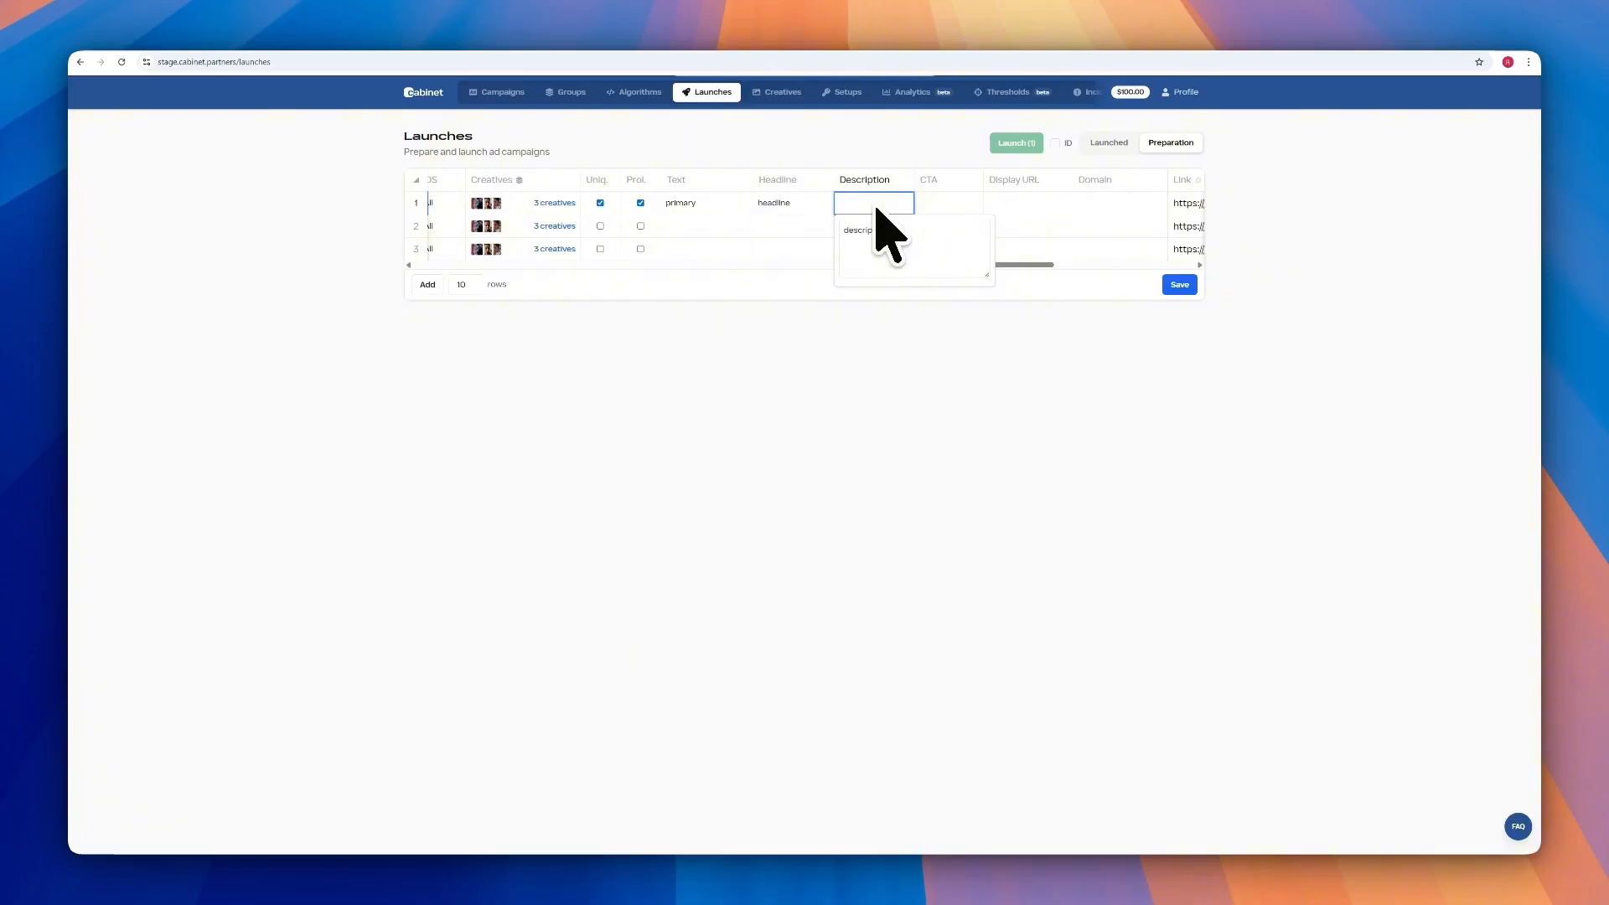
type("description")
key("Tab")
Set row 1's call to action to Install Now and its domain to domain.com
left_click_drag(923, 262, 1004, 262)
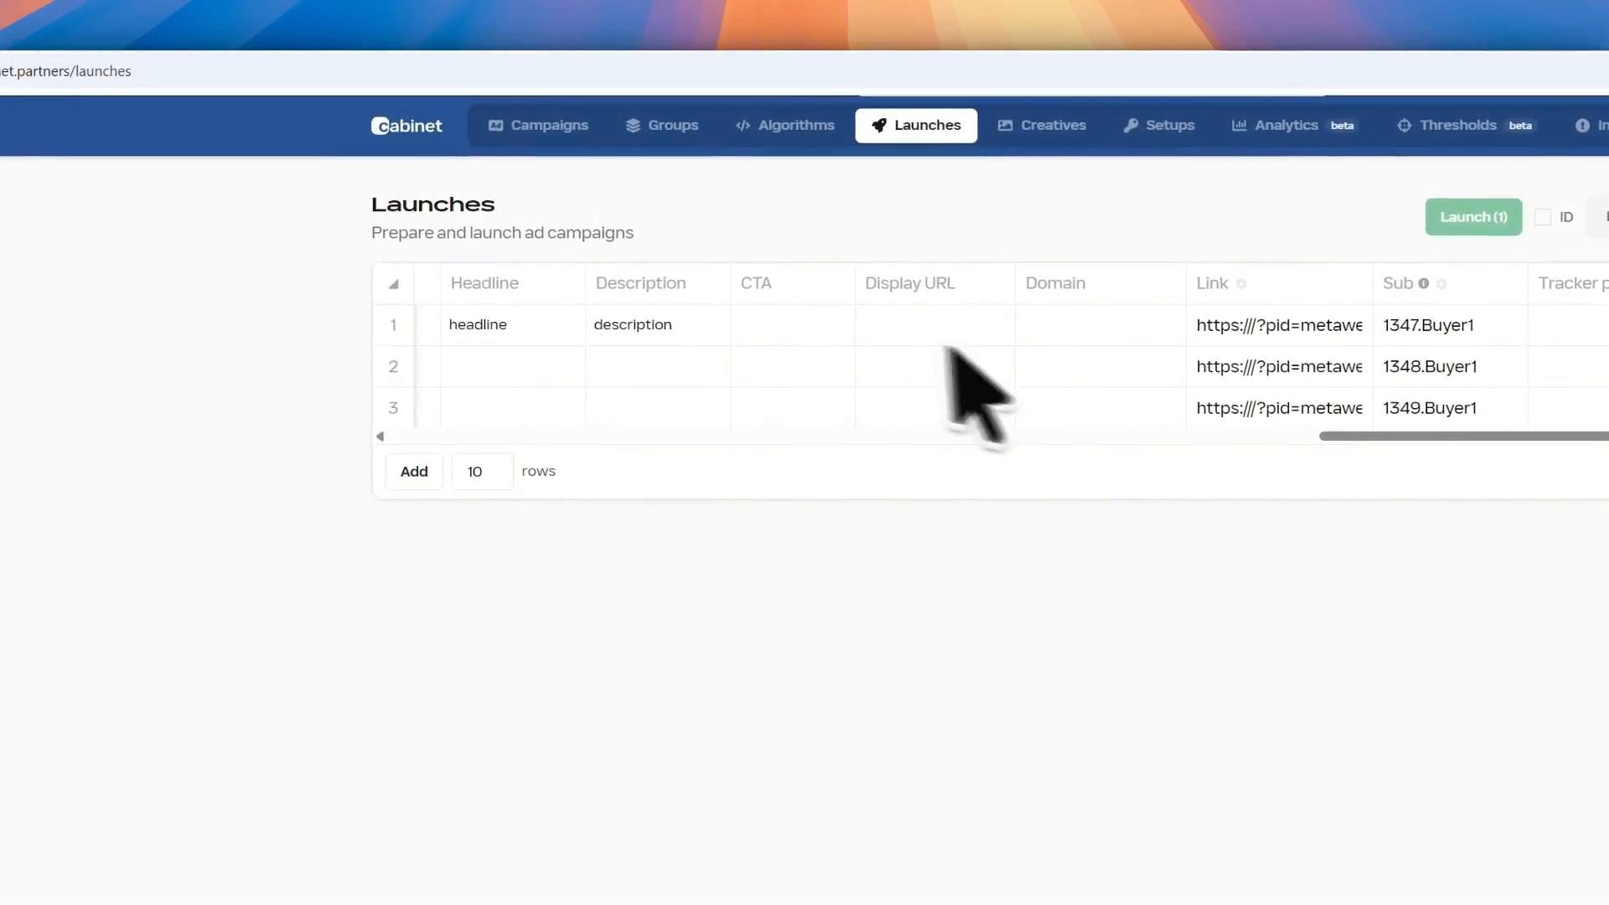
double_click(803, 324)
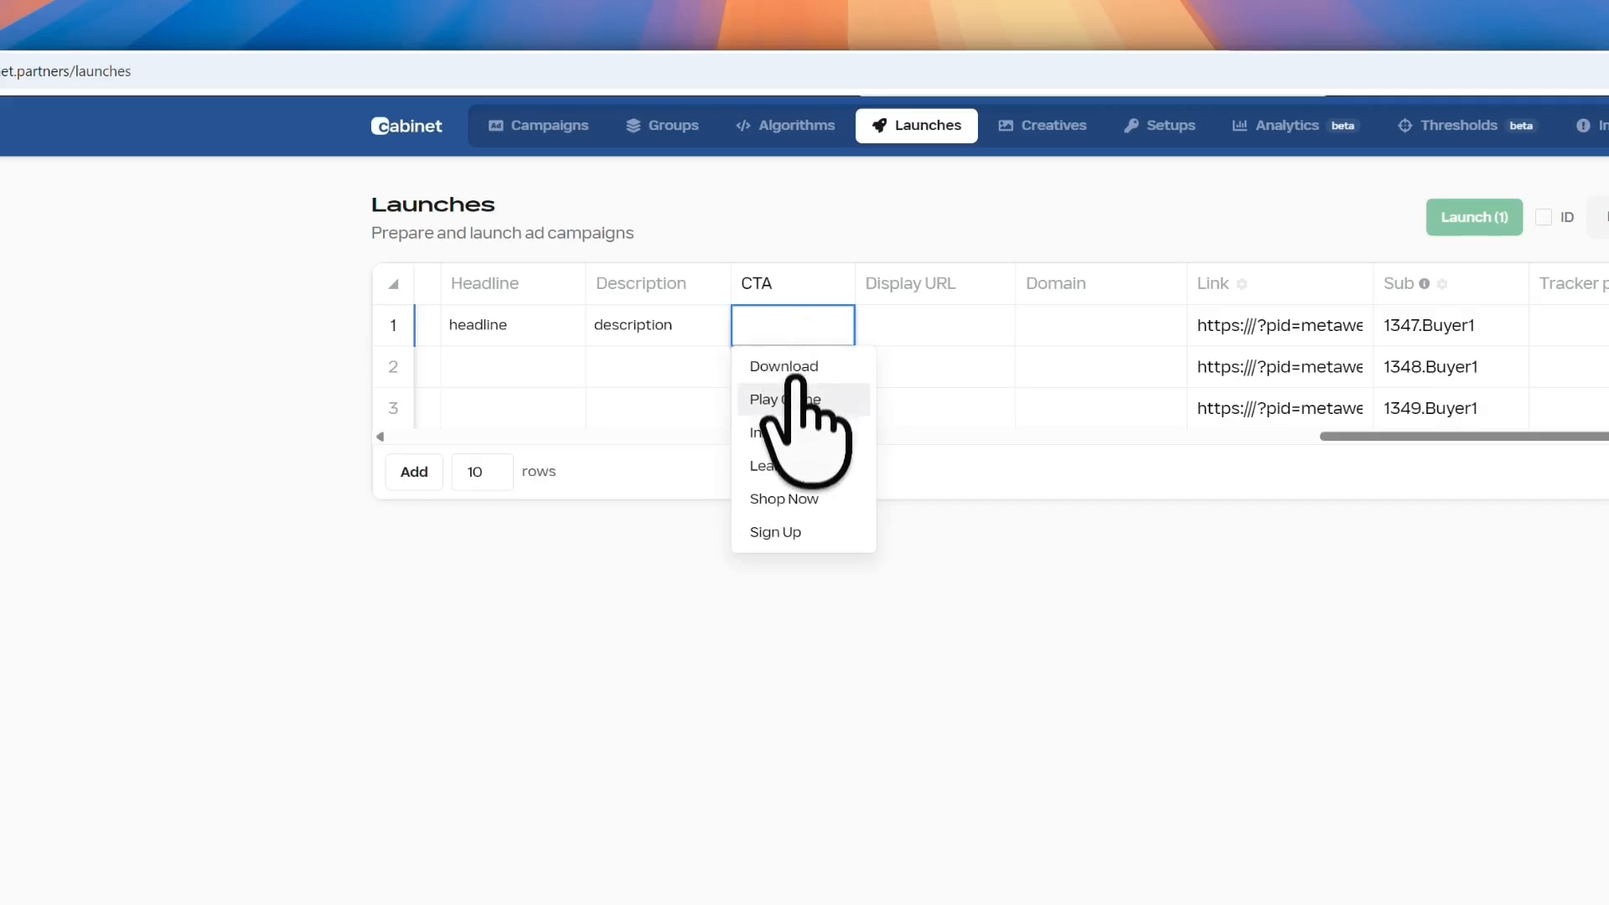
left_click(787, 433)
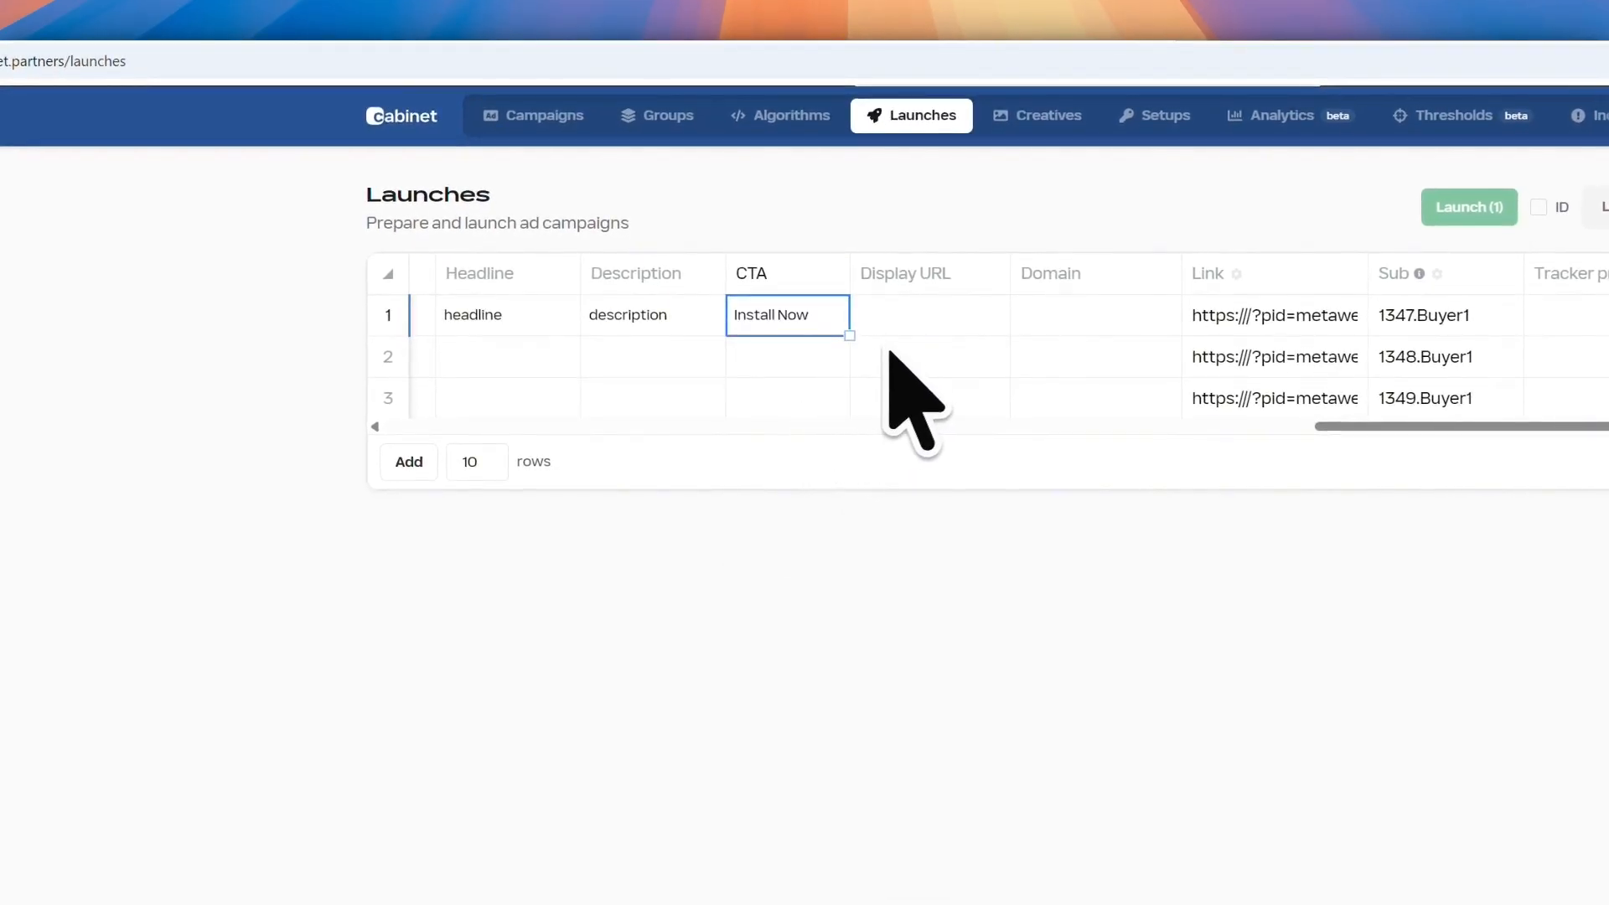
left_click(924, 323)
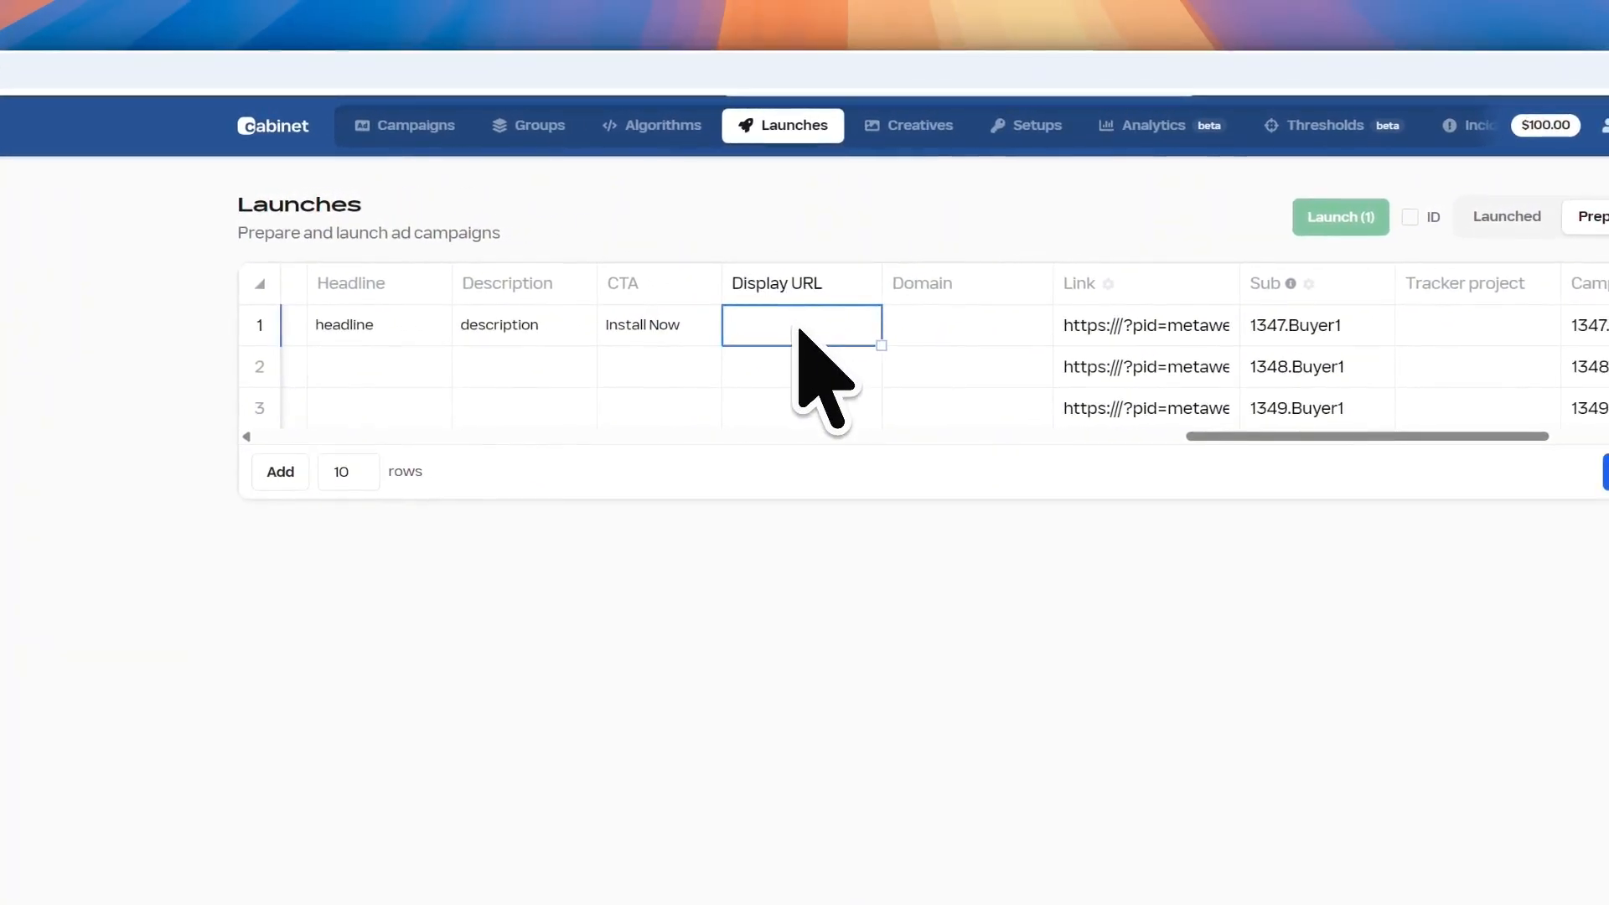
double_click(800, 330)
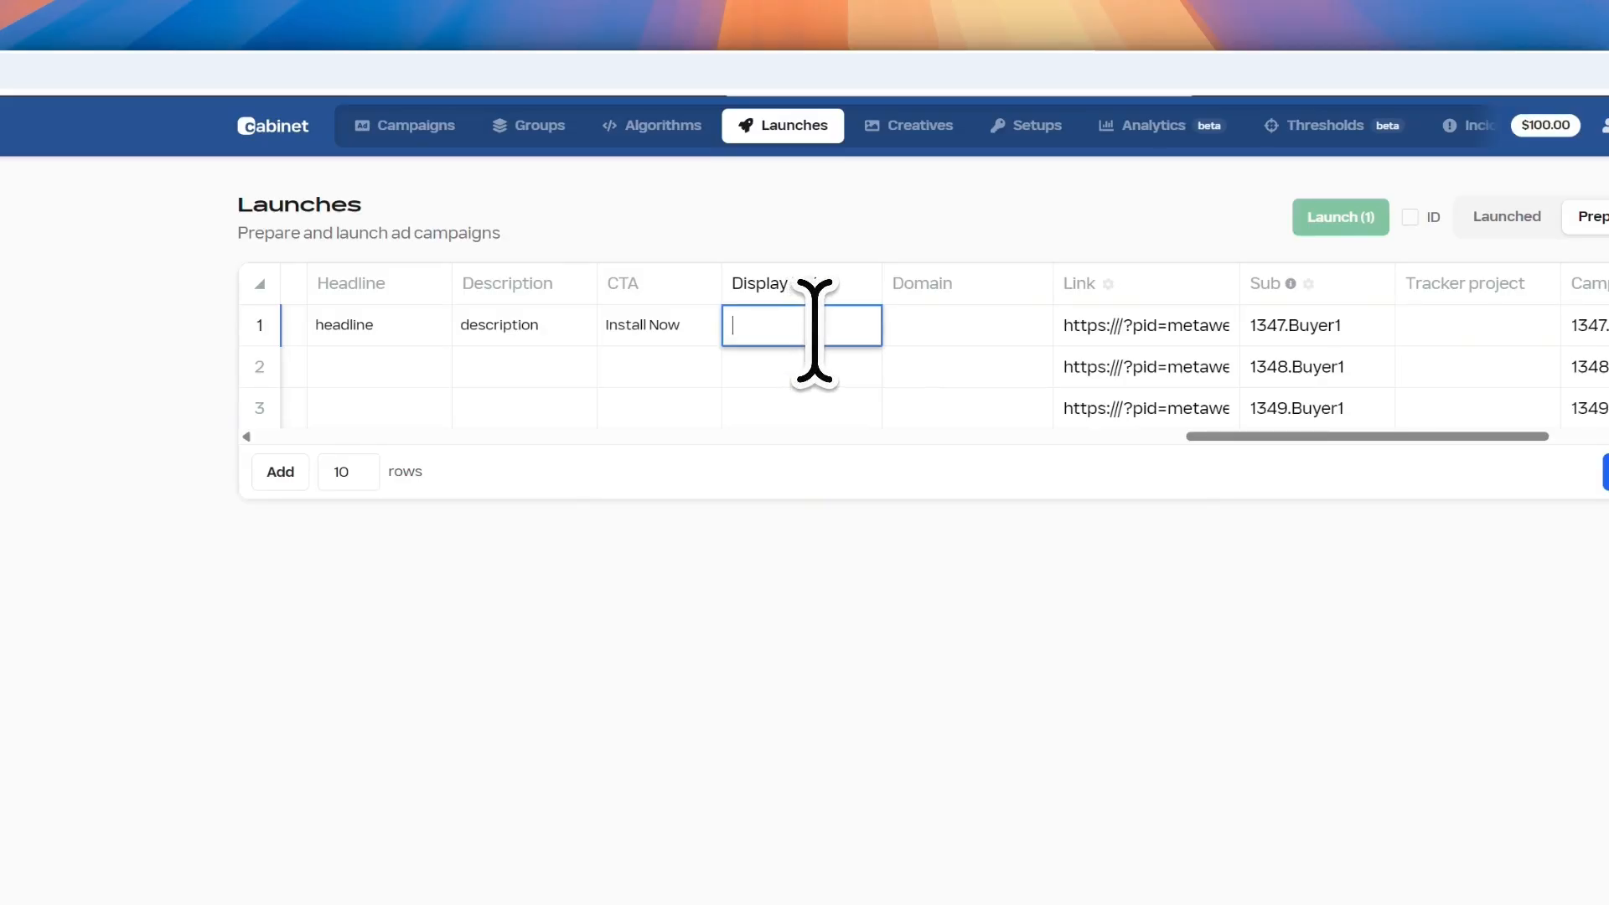
double_click(985, 324)
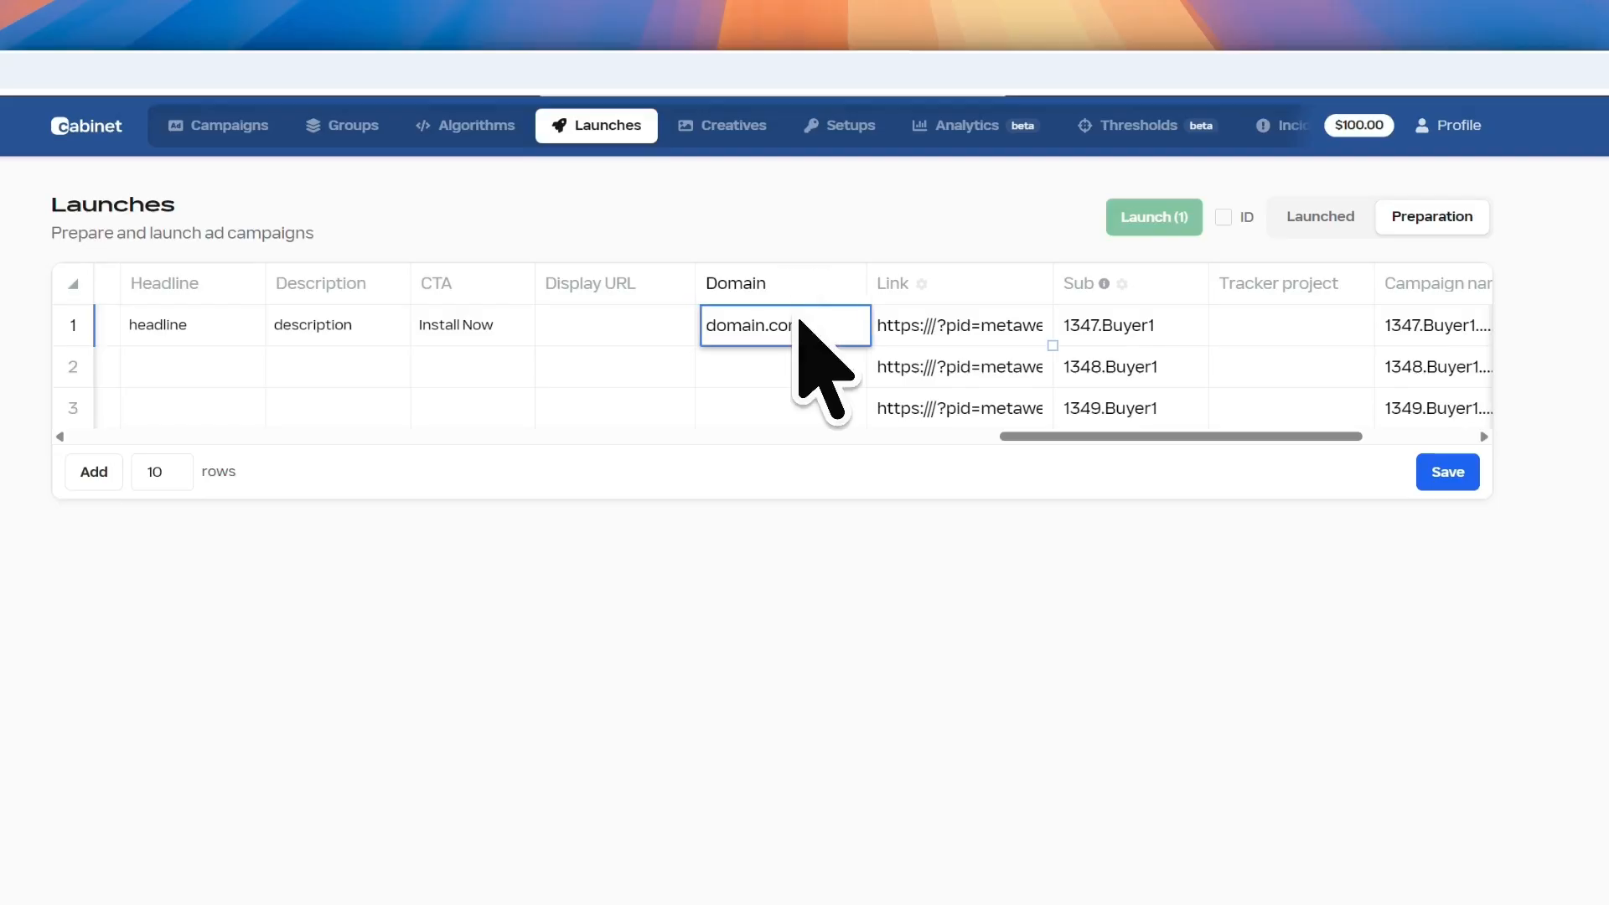
key("Tab")
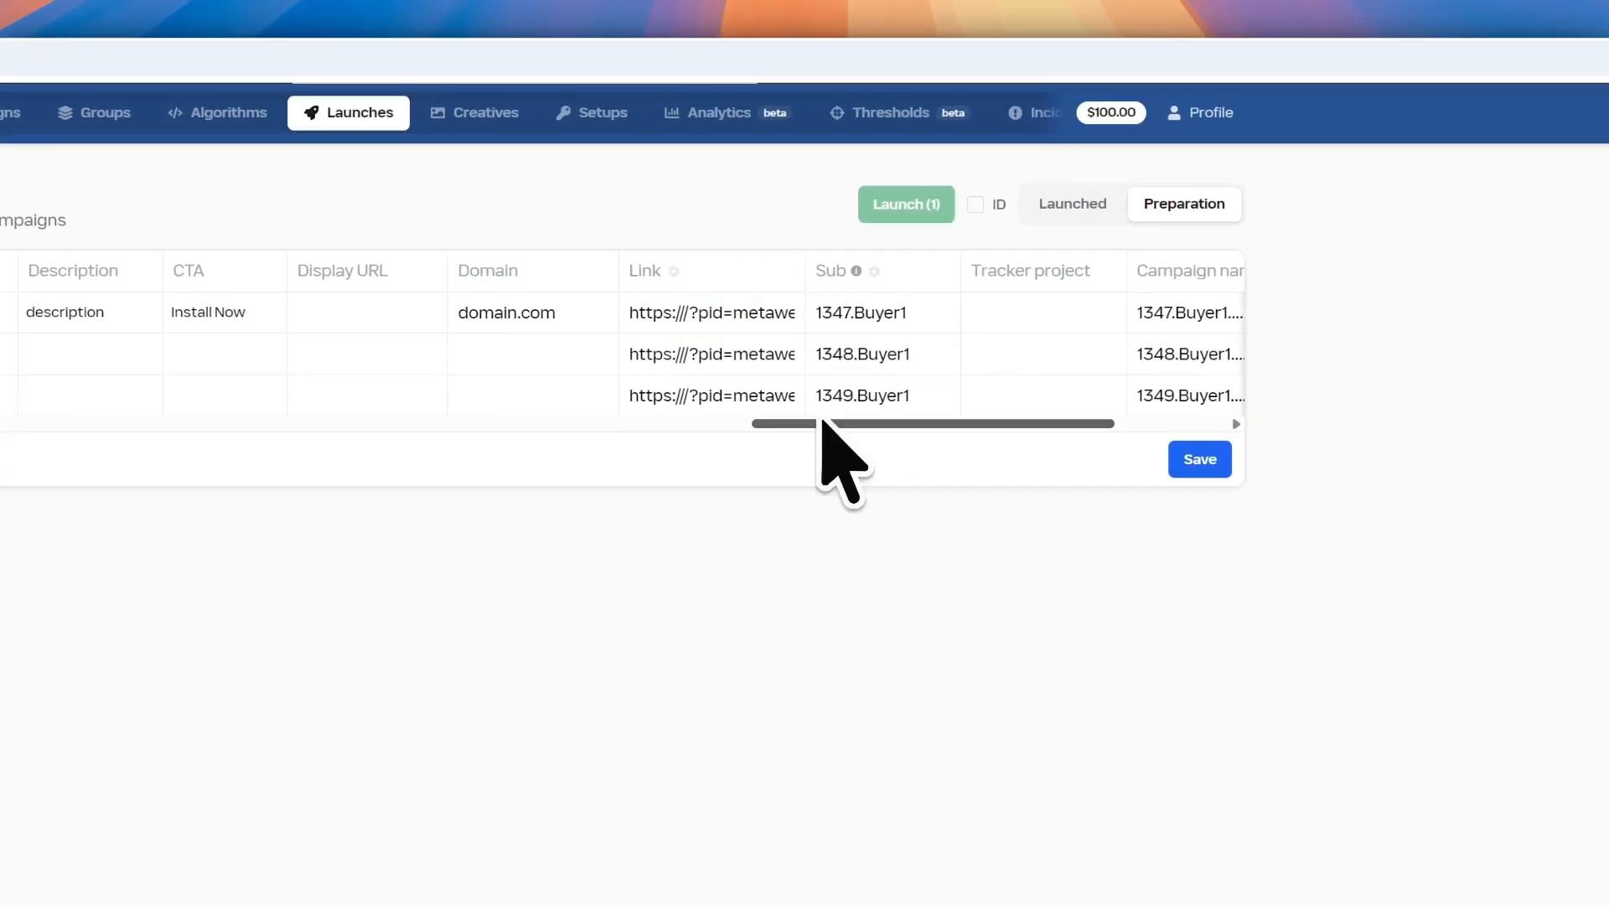
left_click_drag(1073, 436, 1176, 427)
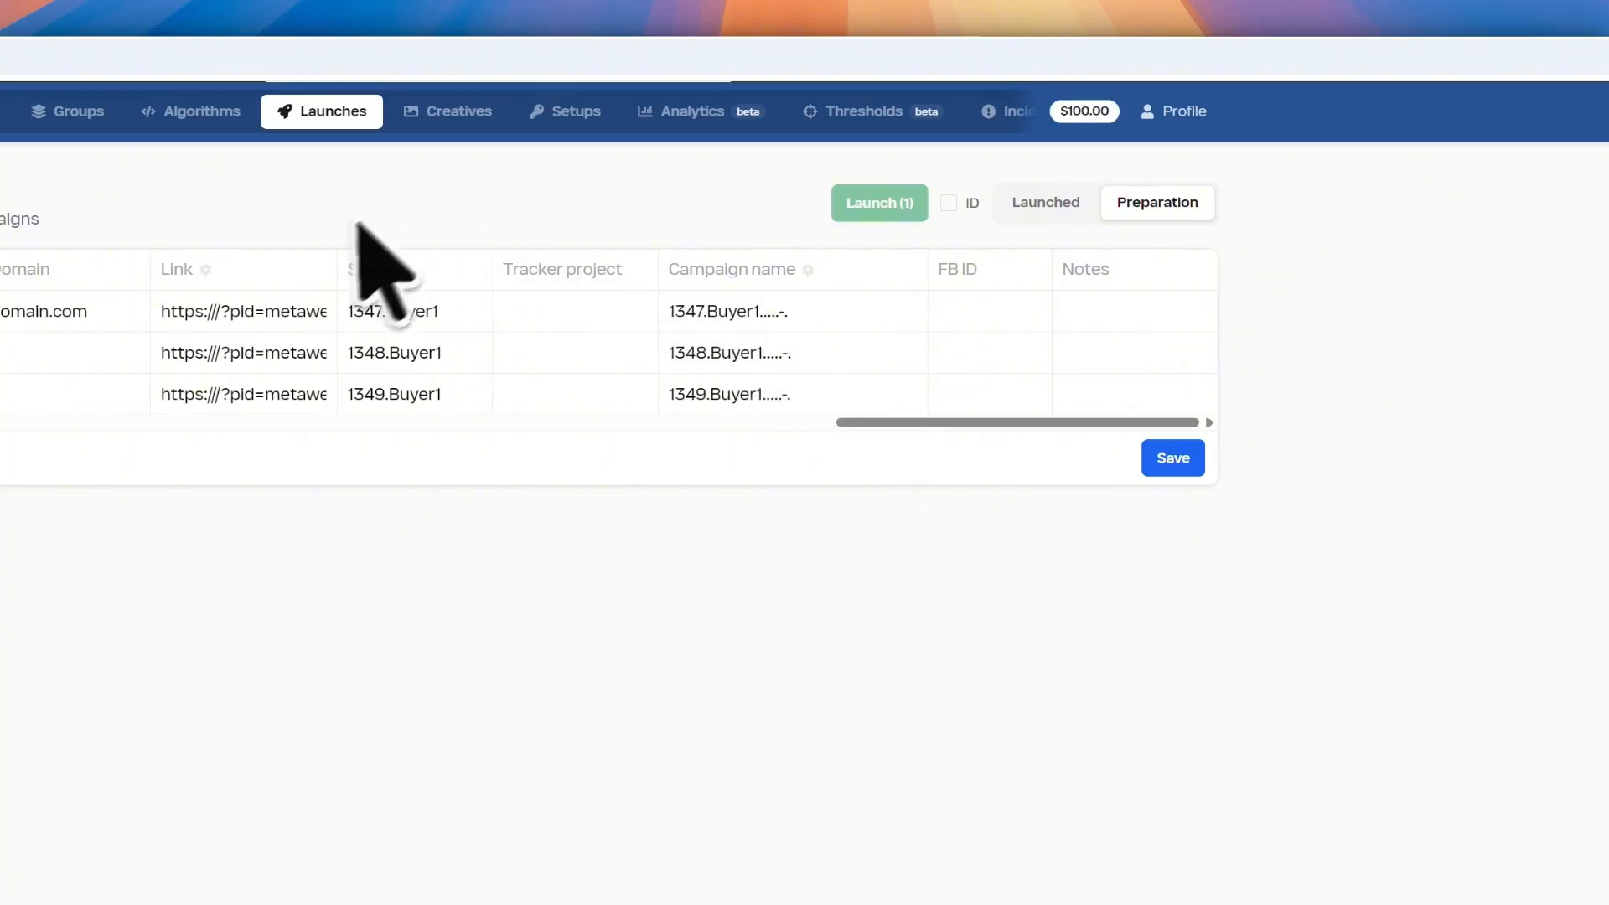
Disable the Link column's formula and save the column settings
left_click(206, 269)
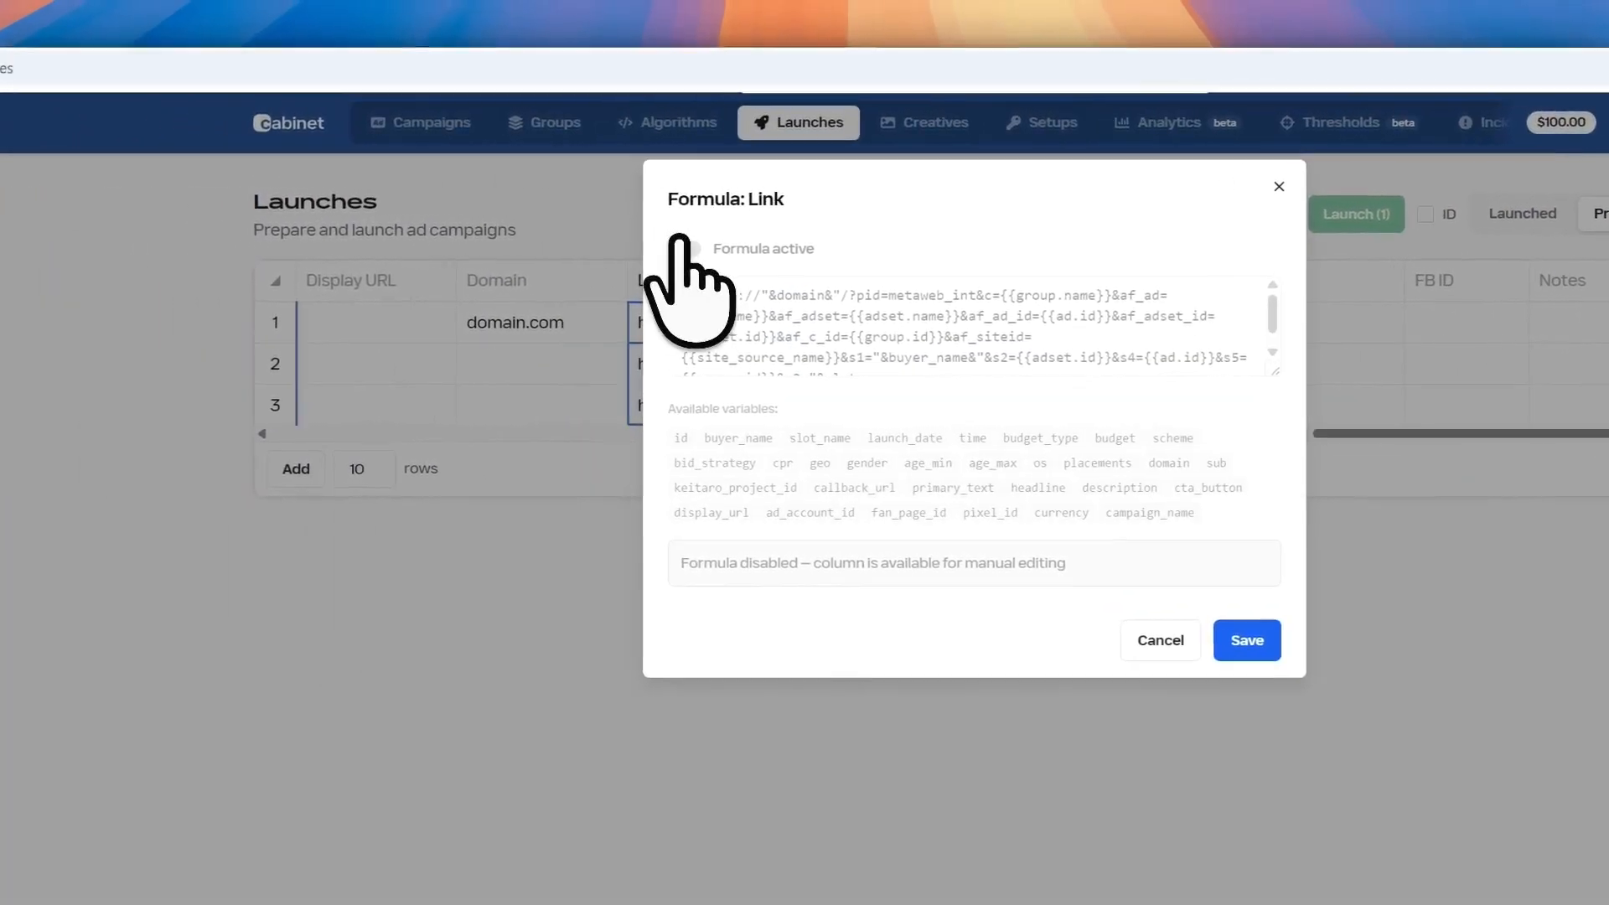
left_click(209, 238)
scroll(1390, 335, "down", 1)
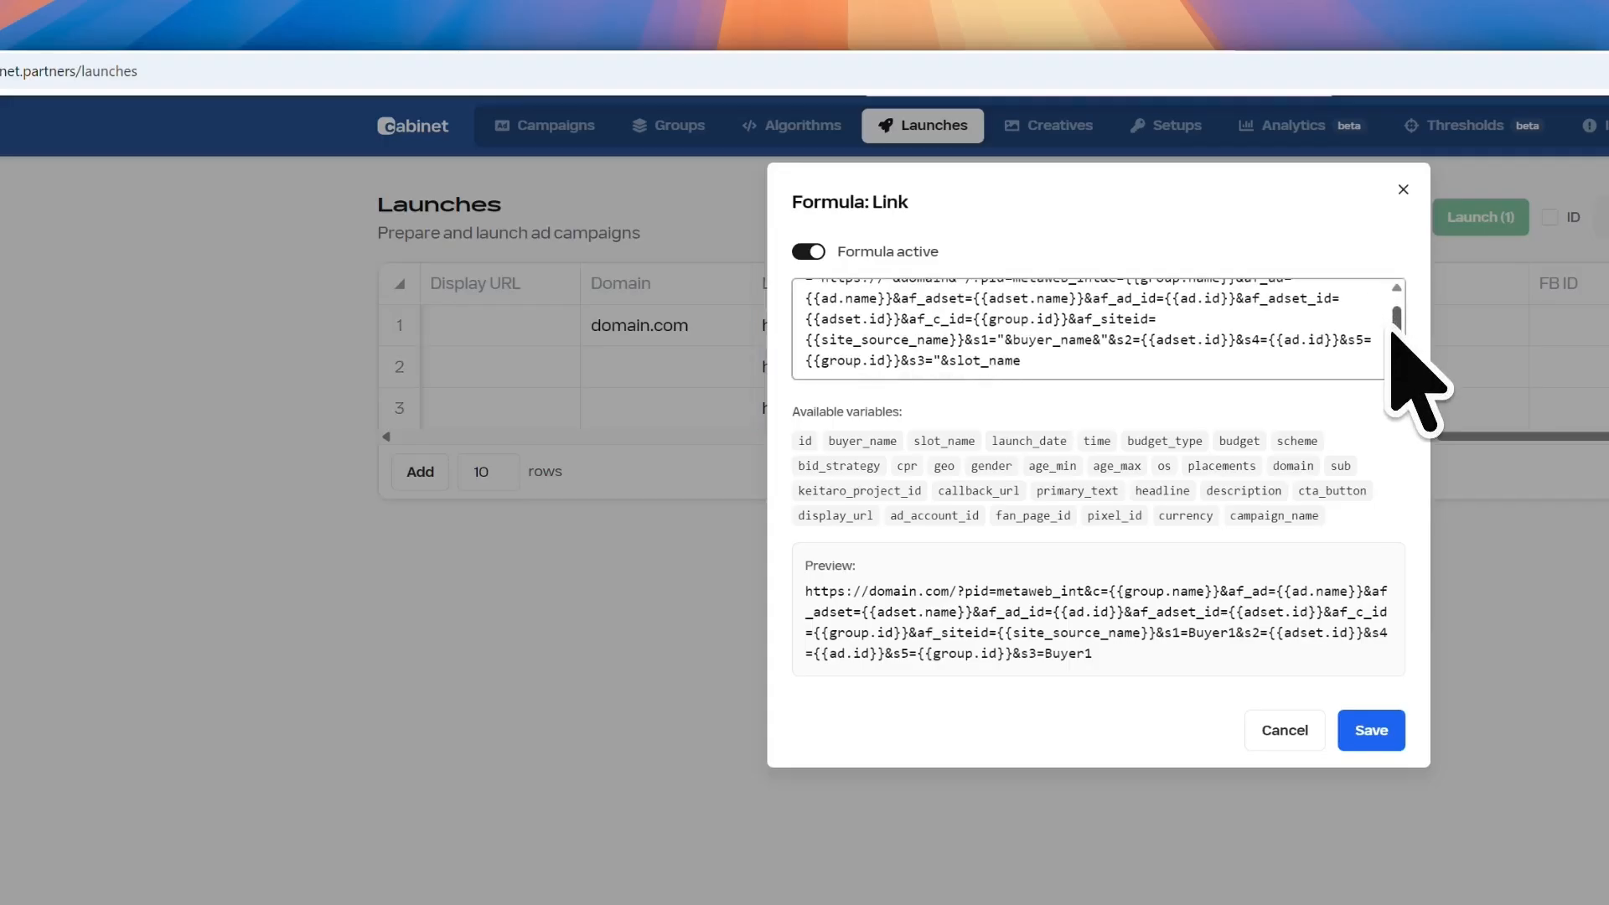
scroll(1393, 318, "up", 1)
left_click(807, 252)
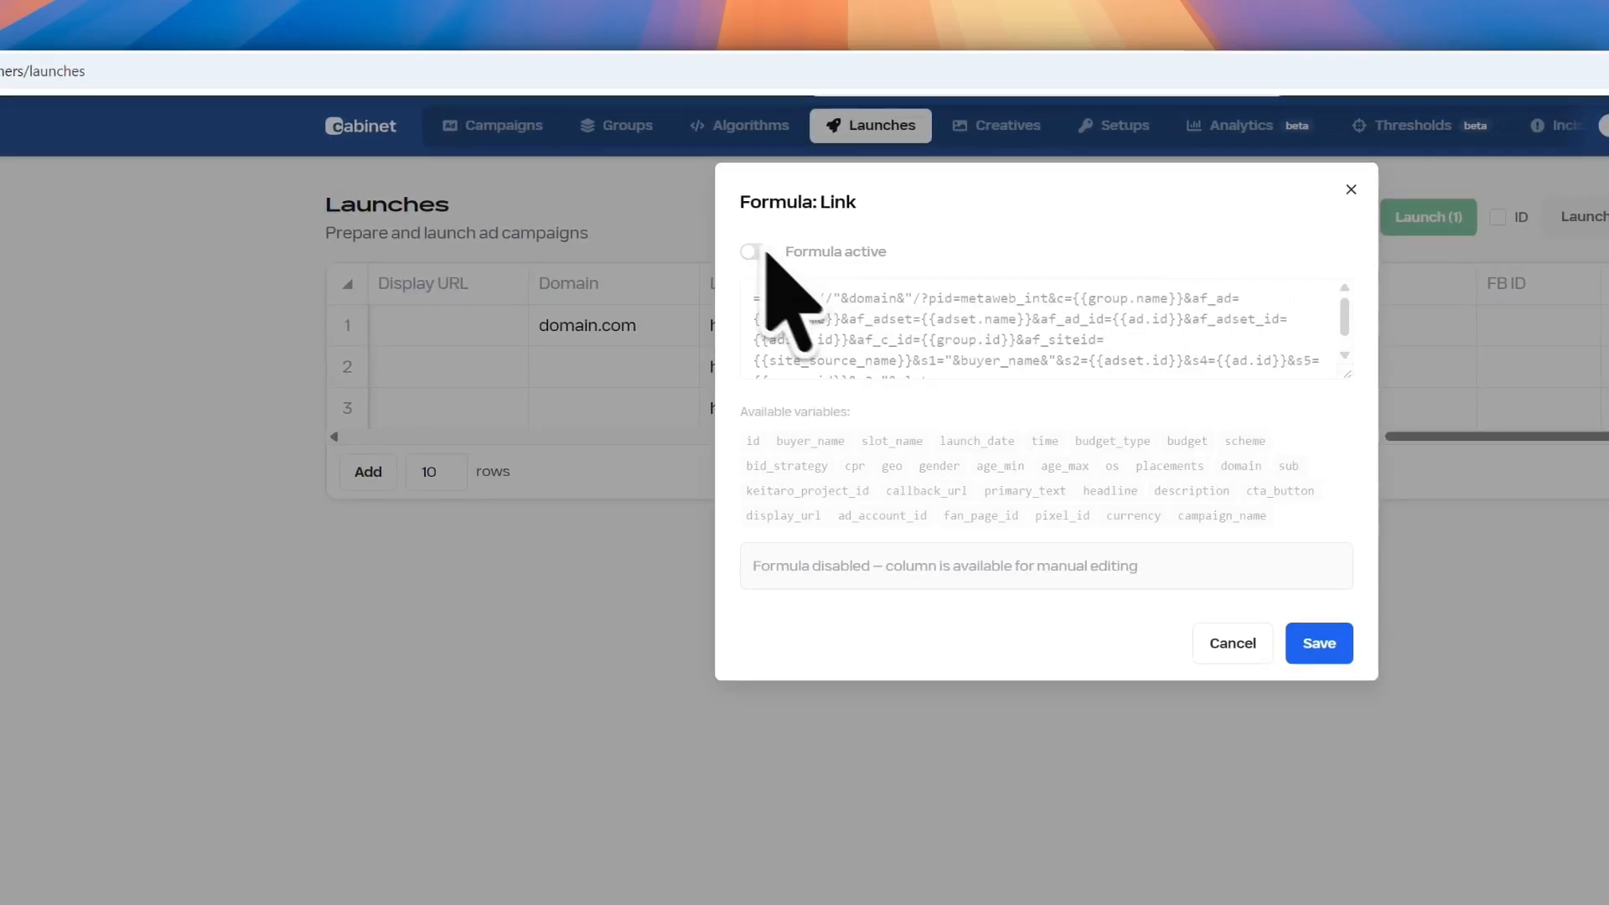
left_click(1314, 644)
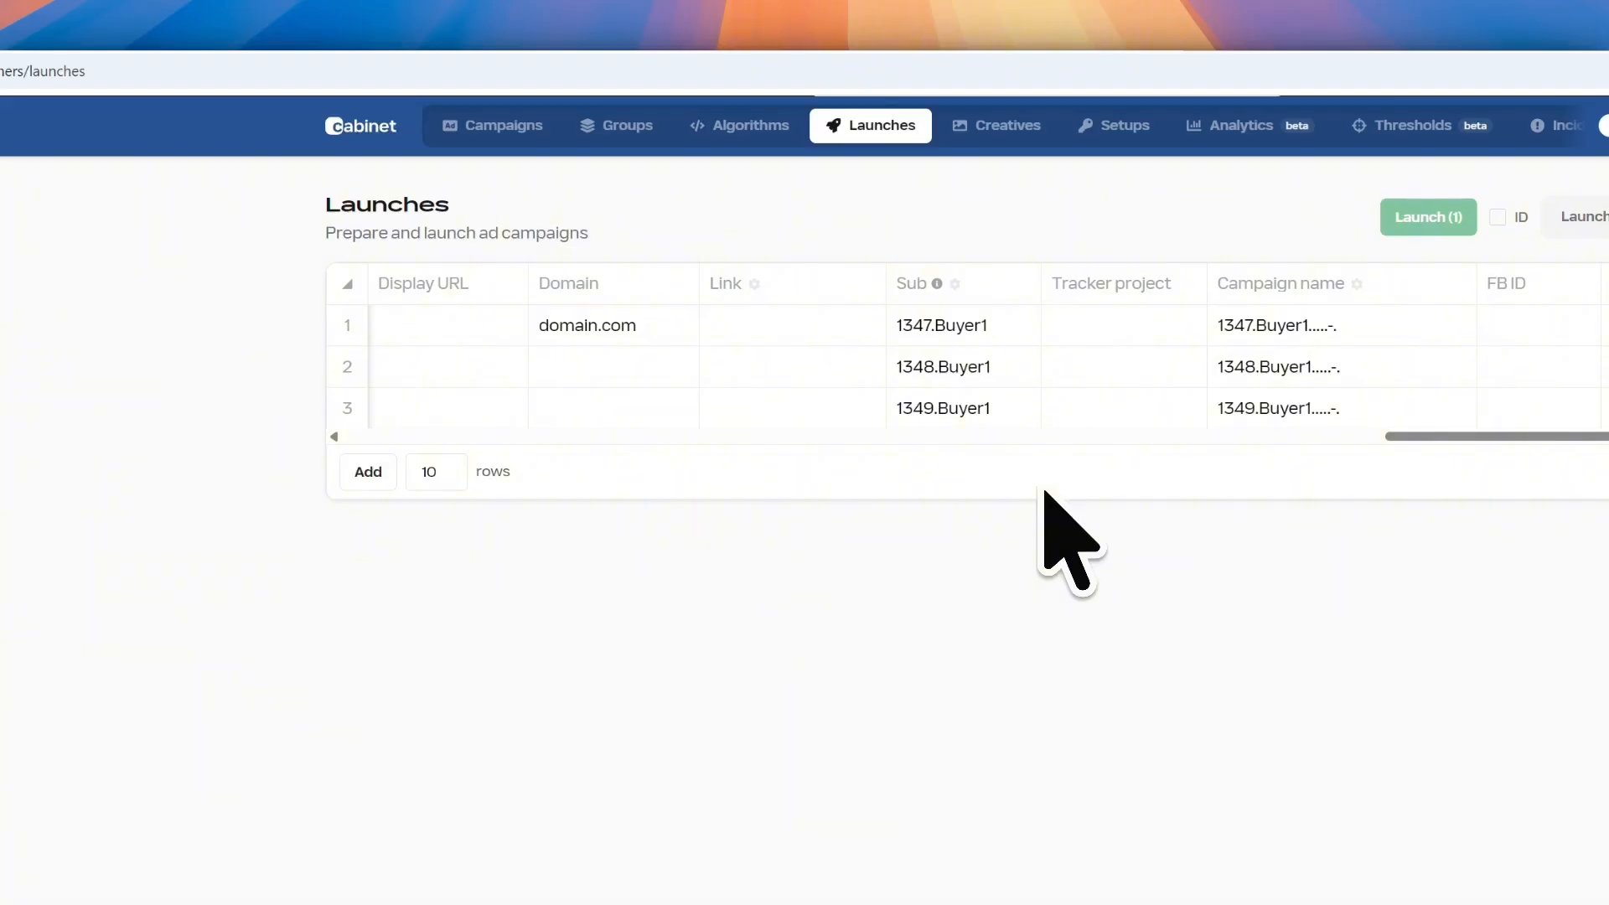
left_click(783, 327)
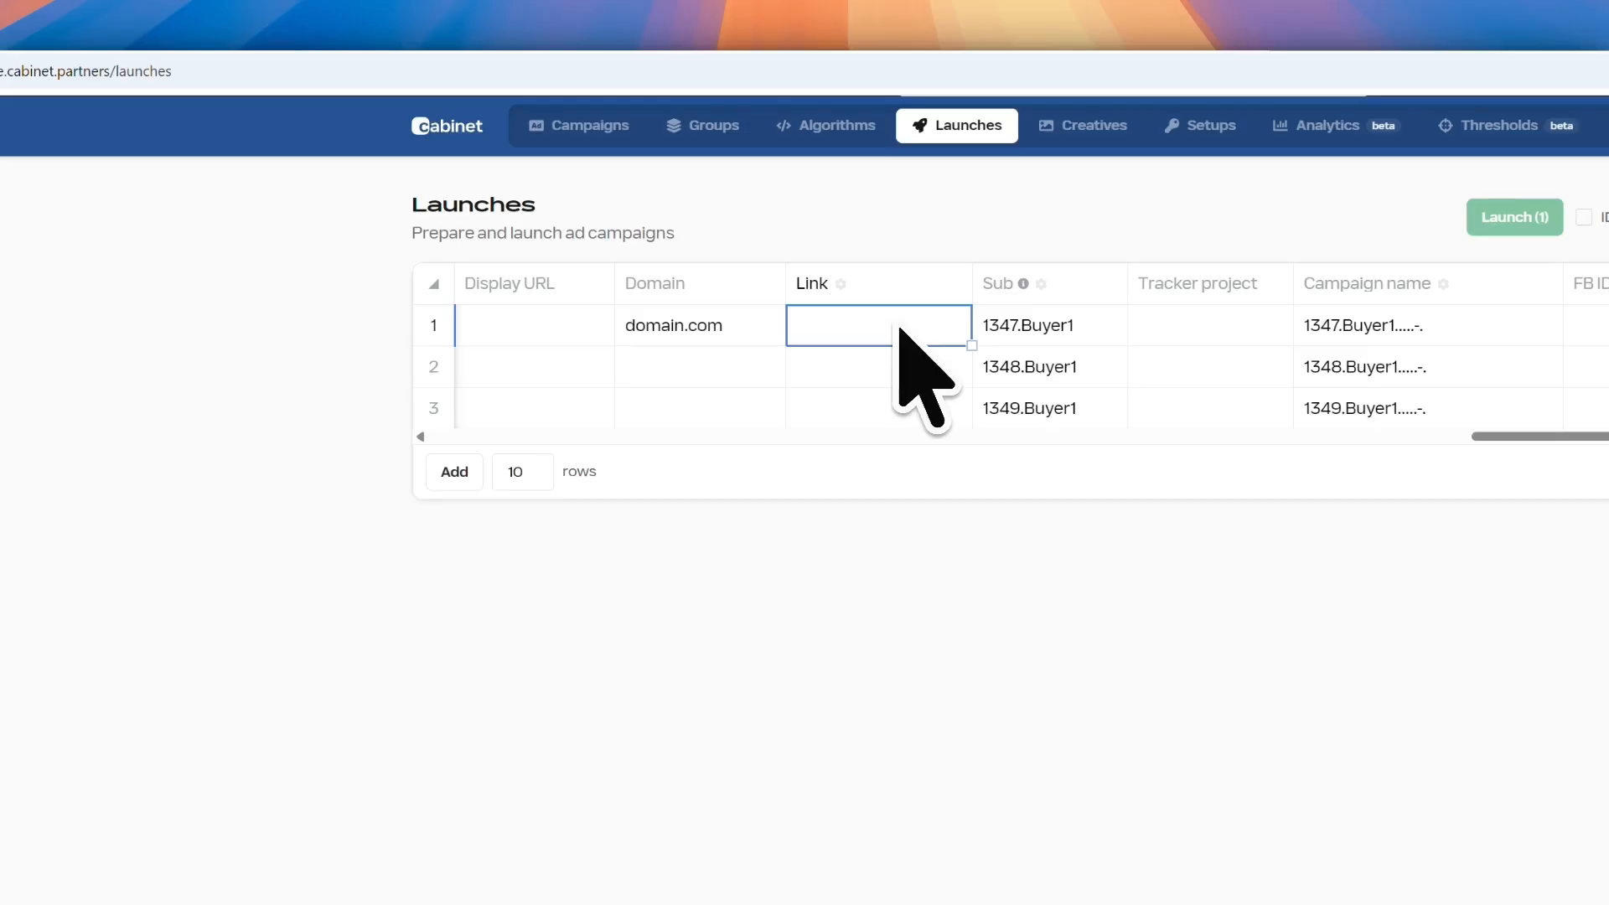
left_click(1041, 284)
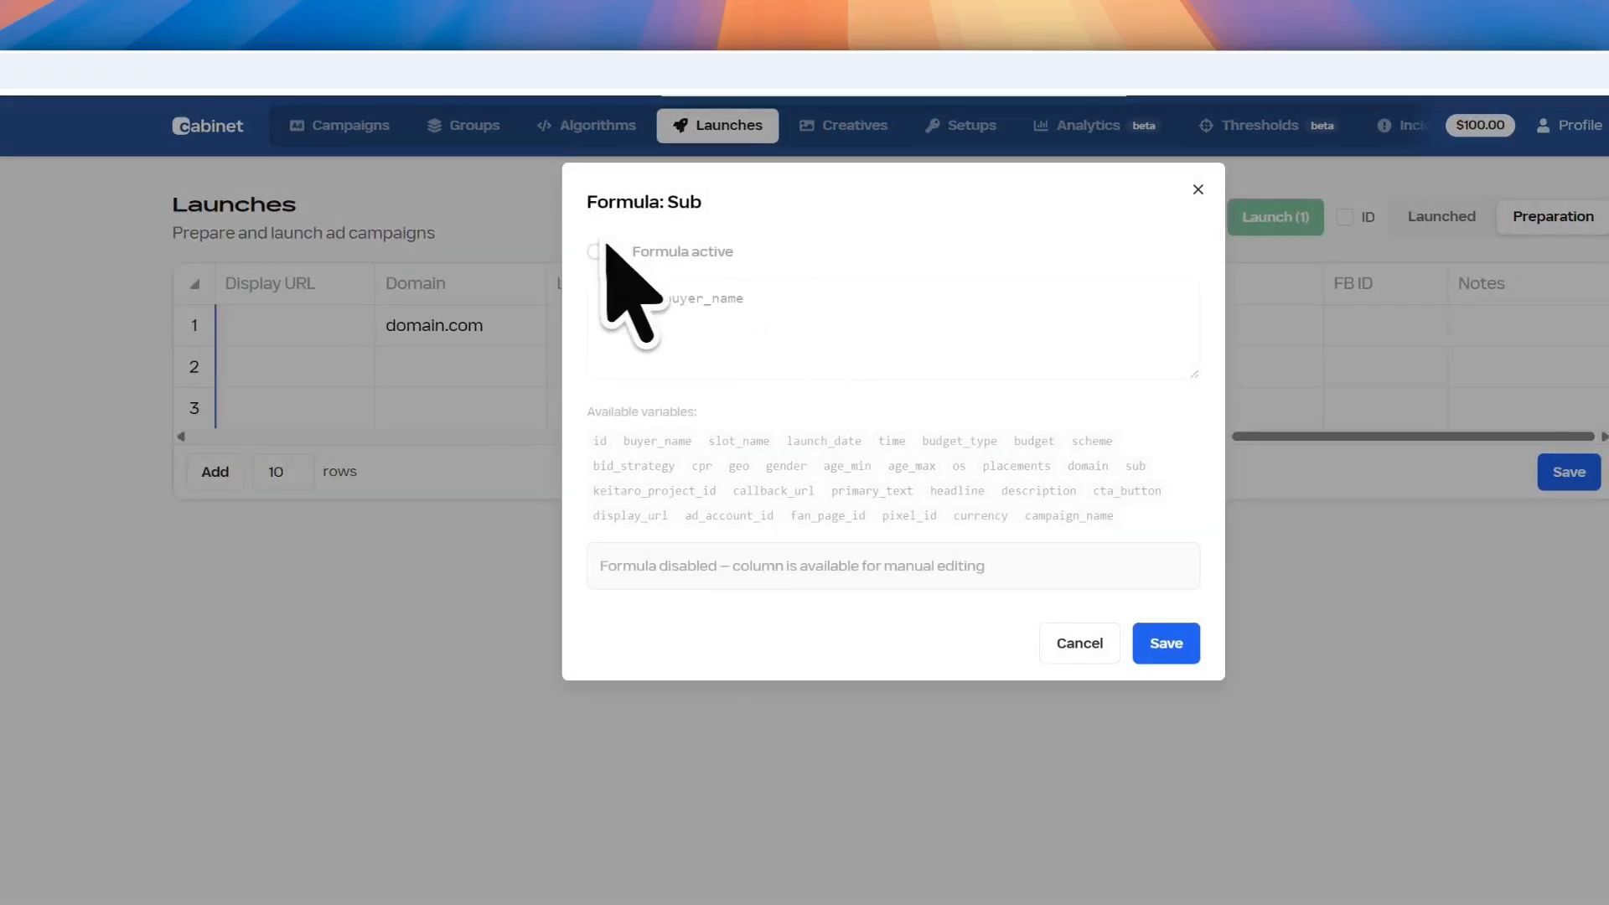
left_click(602, 251)
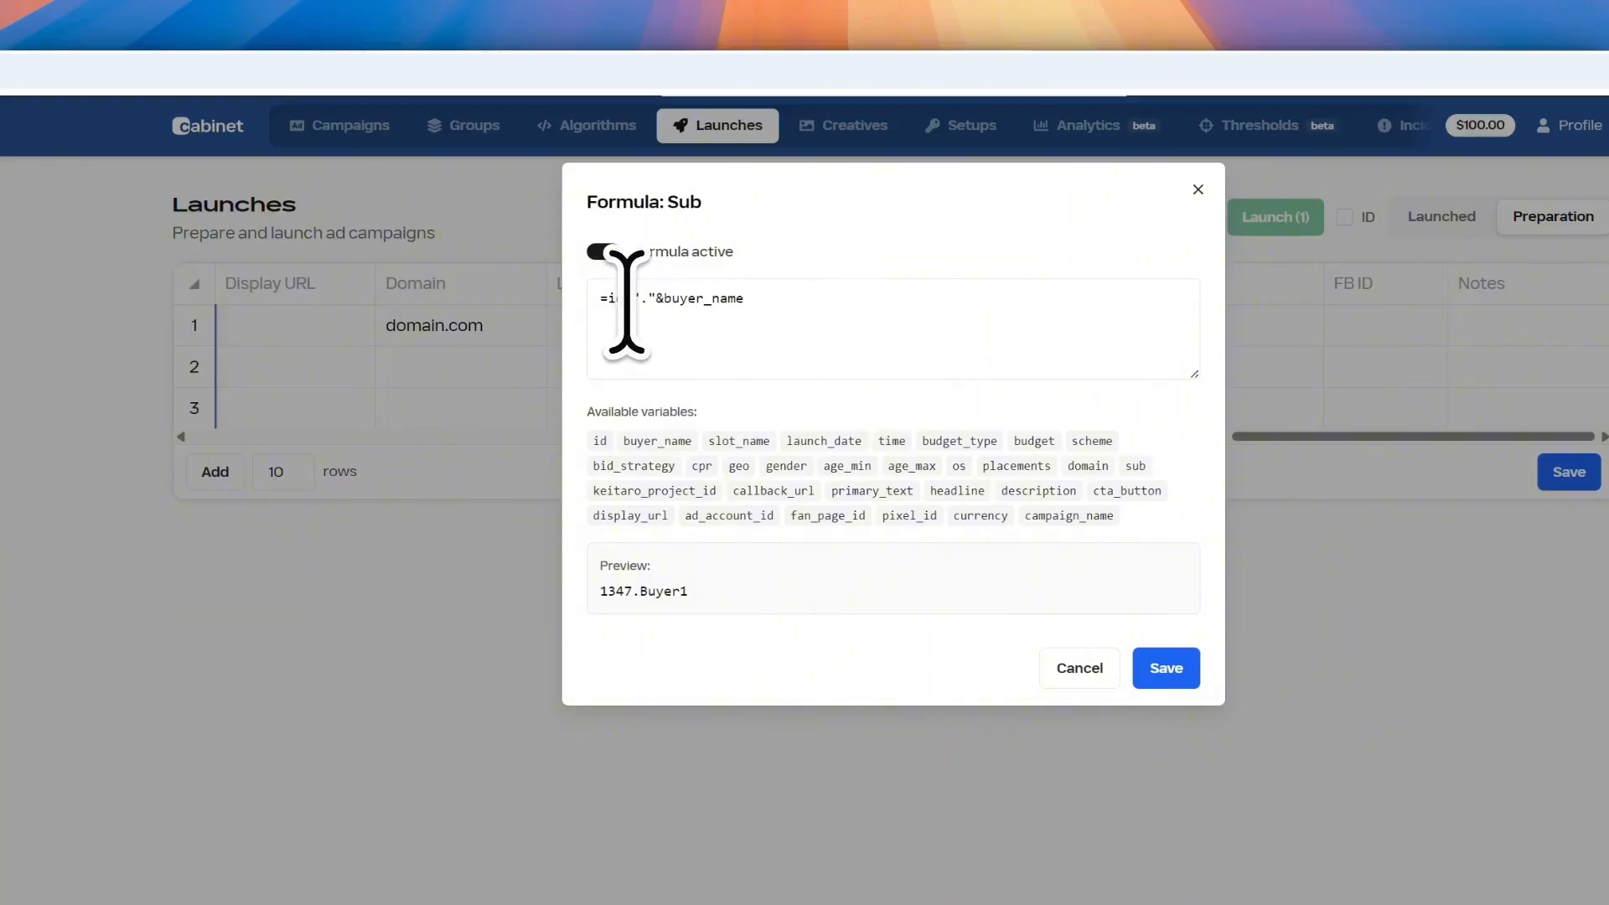
left_click_drag(664, 302, 746, 303)
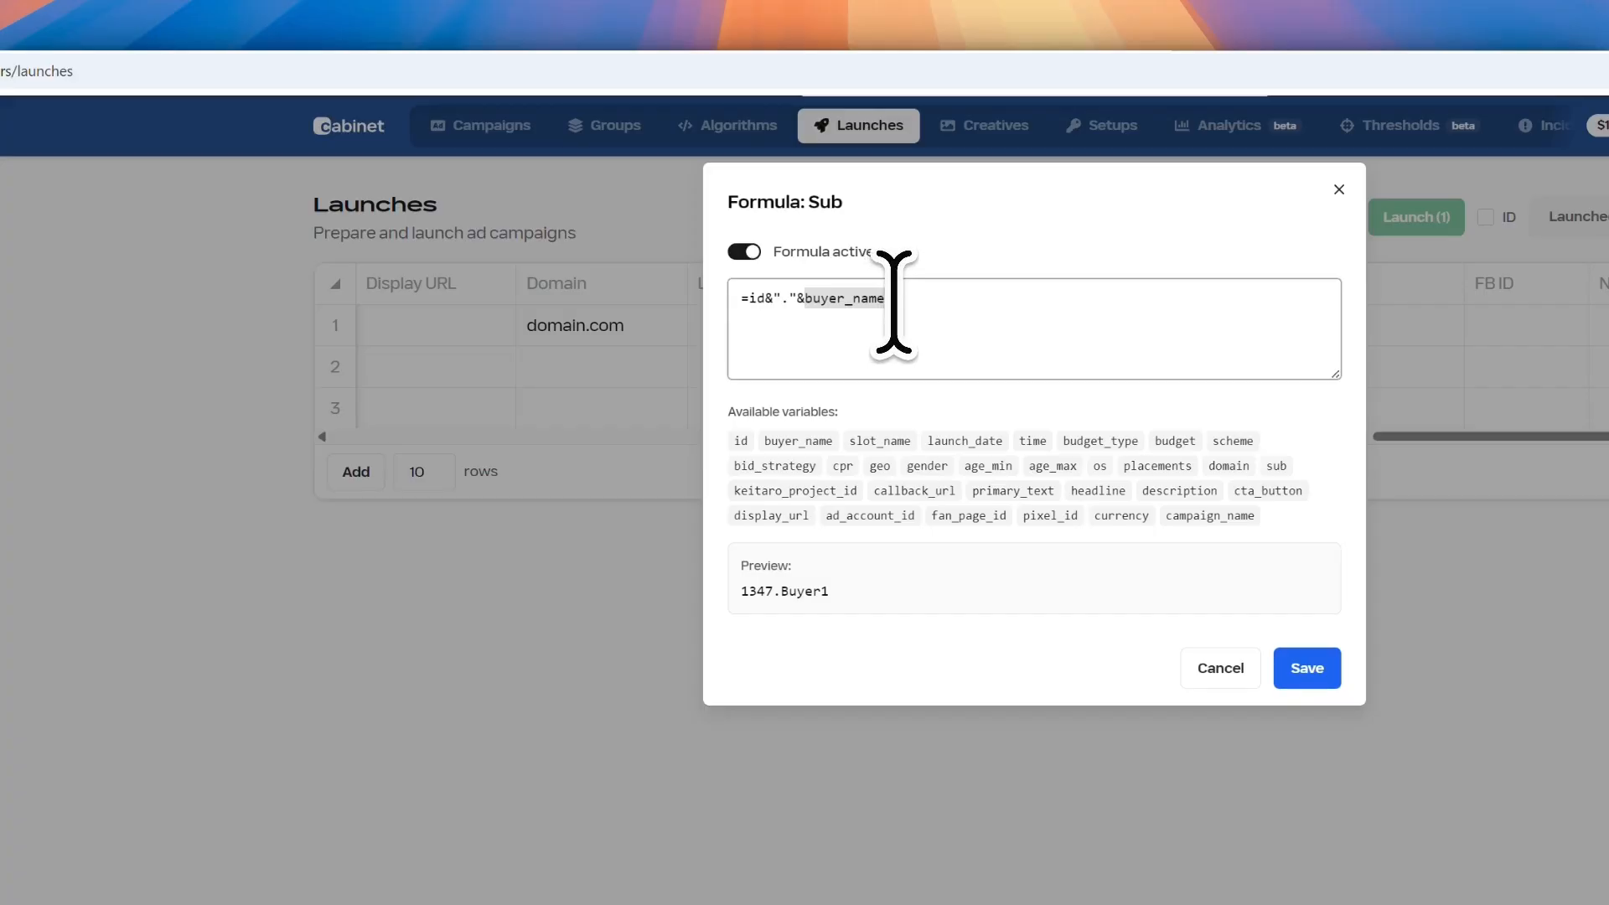
left_click(908, 305)
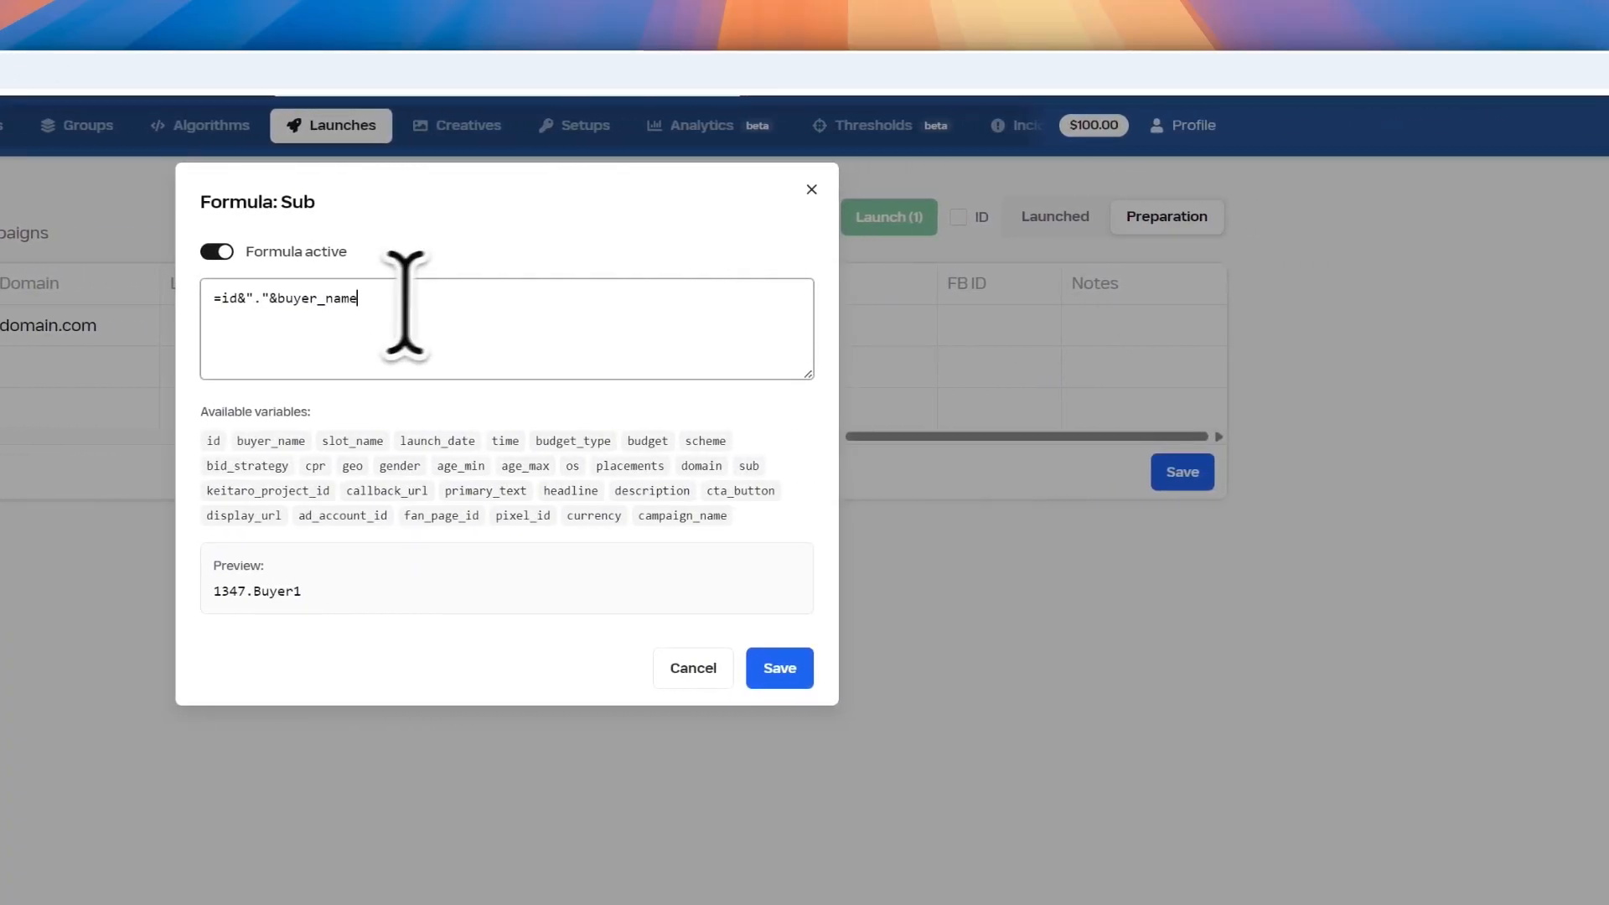
left_click(922, 190)
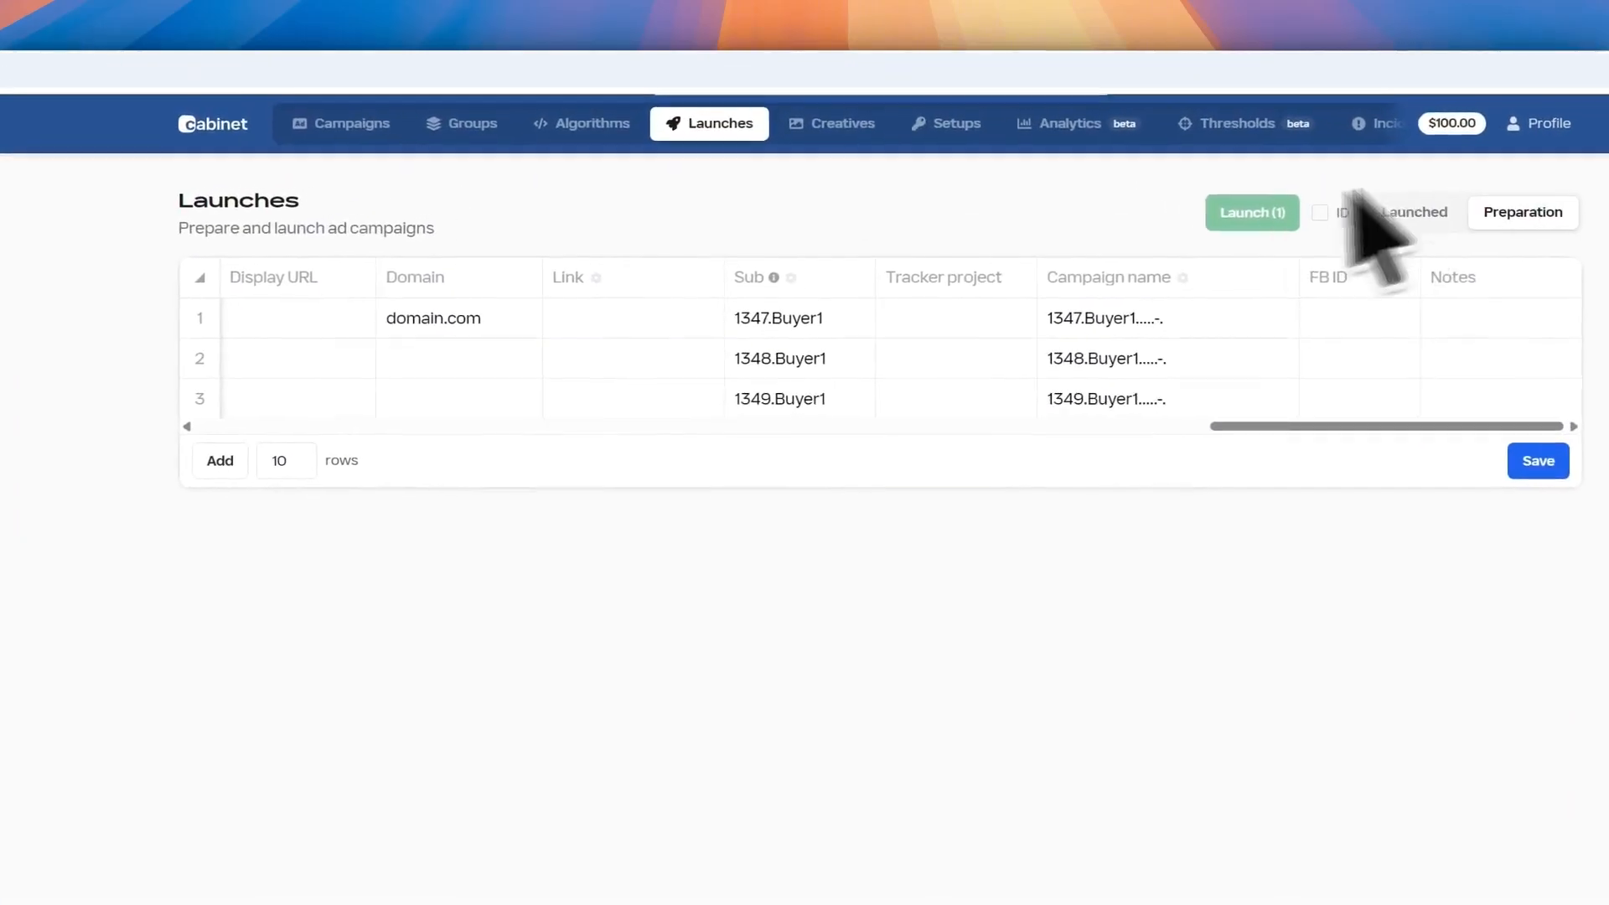
left_click(788, 279)
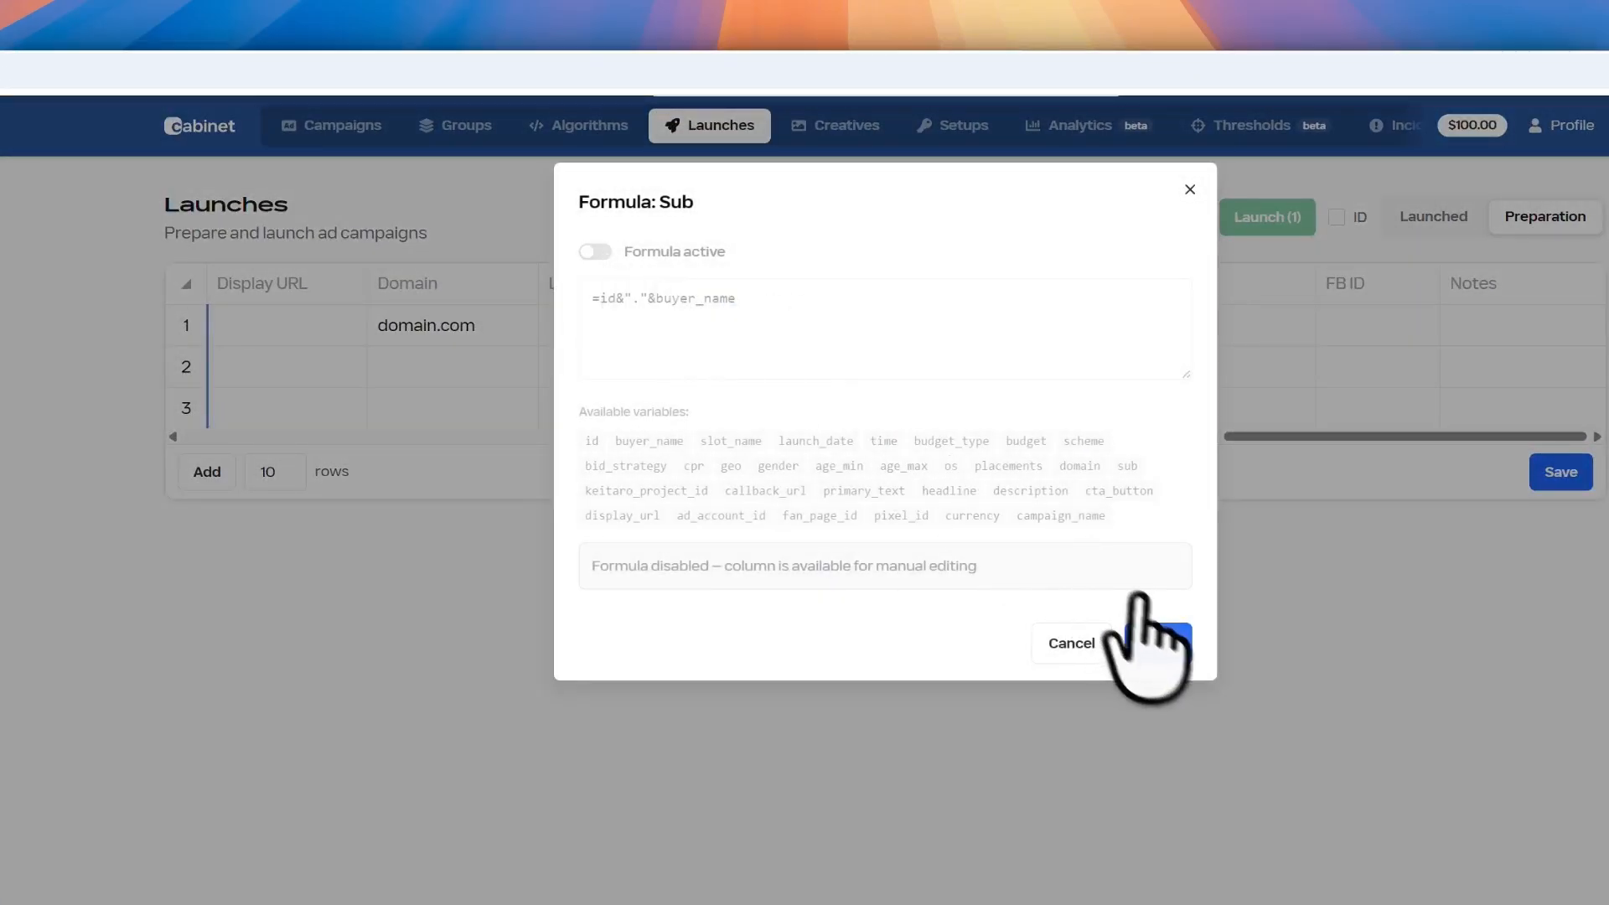
left_click(1143, 641)
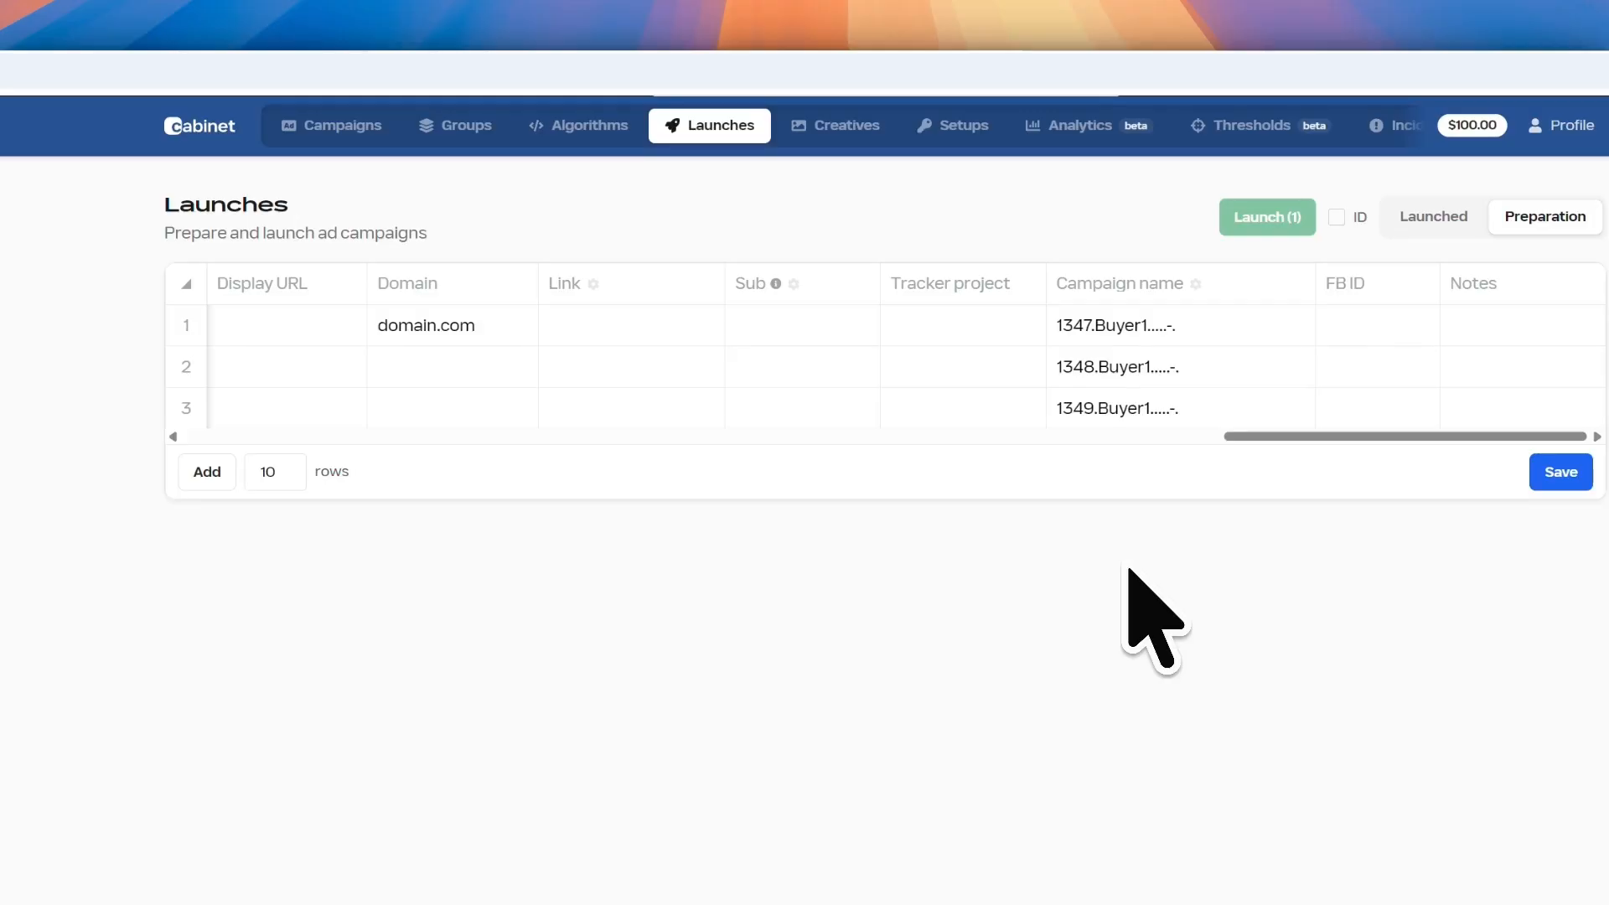
left_click(977, 322)
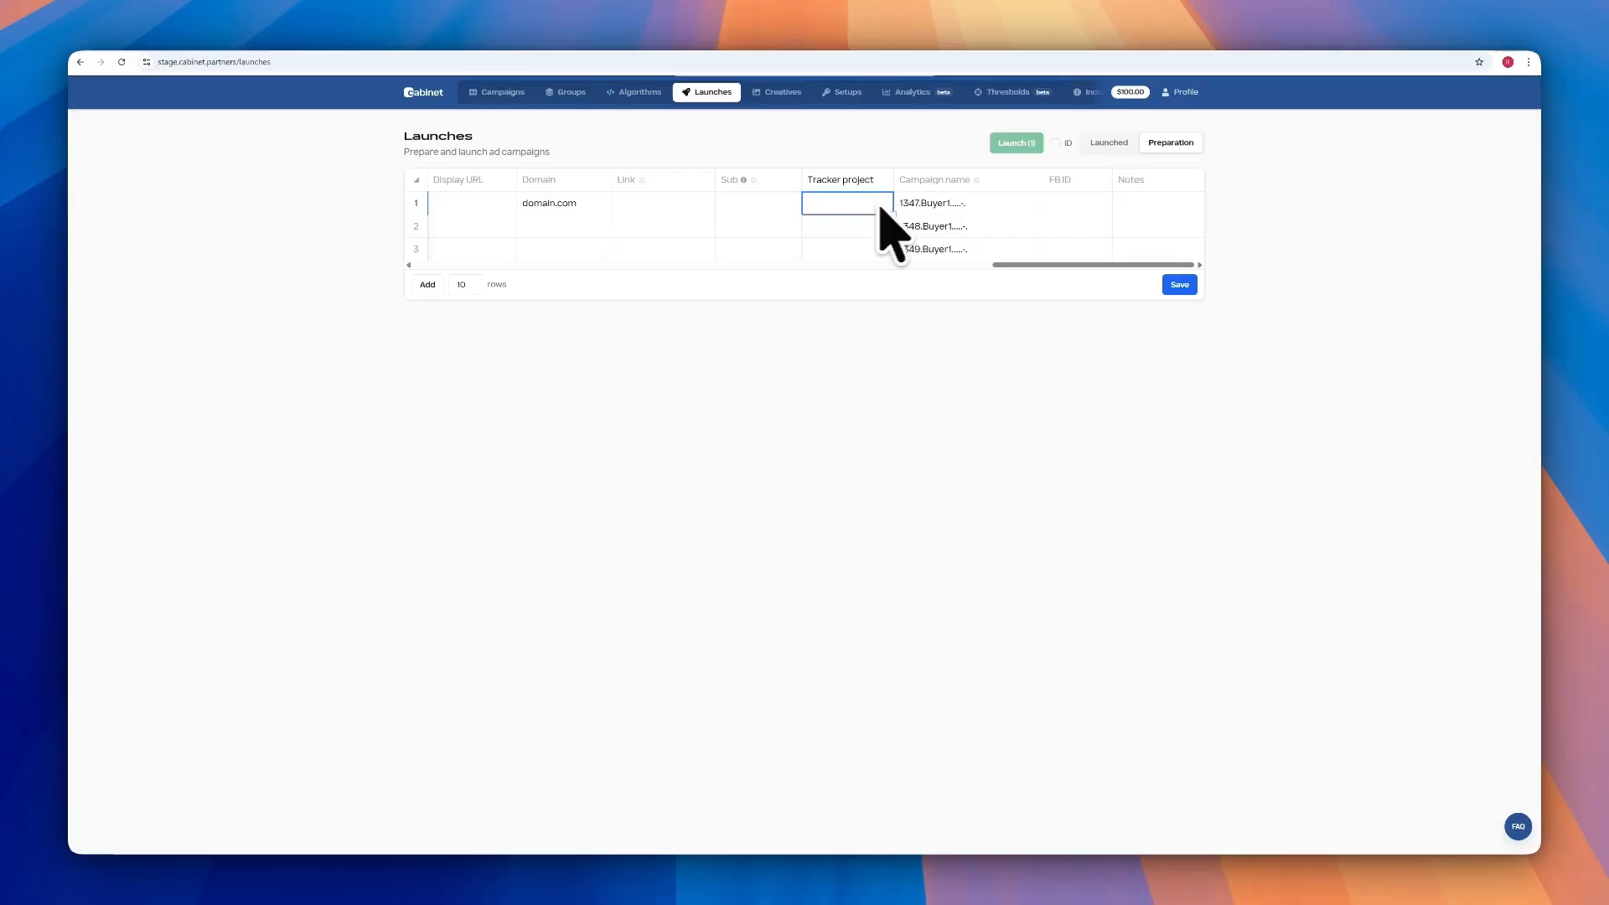
Check the Campaign name formula preview (1347, Buyer1, ABO), then disable the formula and save
left_click(964, 203)
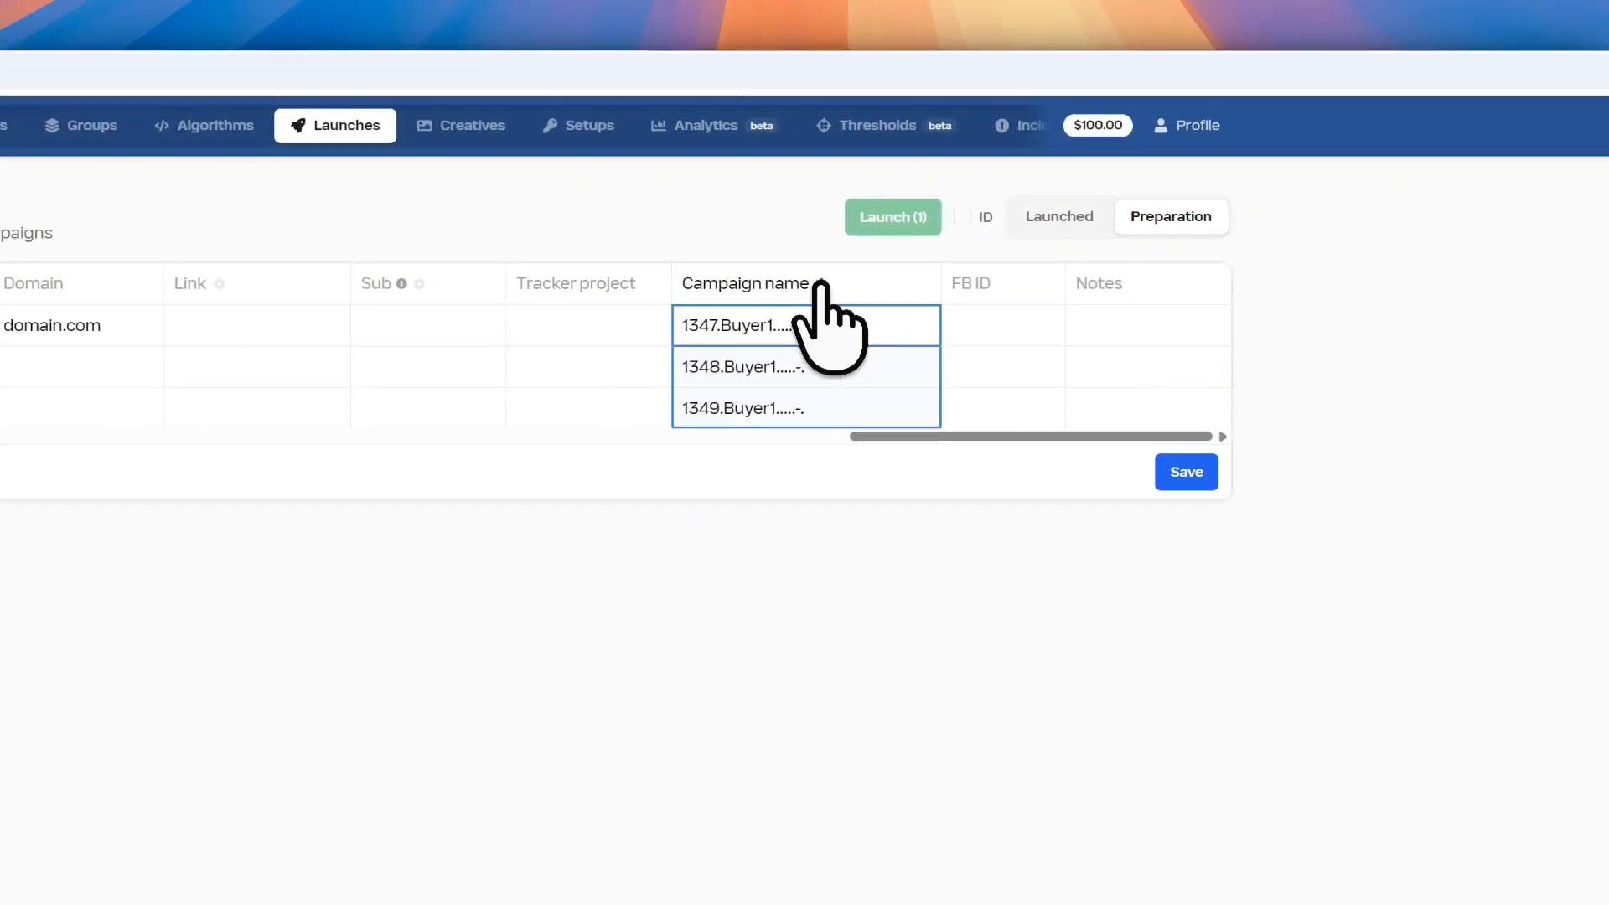
left_click(821, 283)
left_click(220, 252)
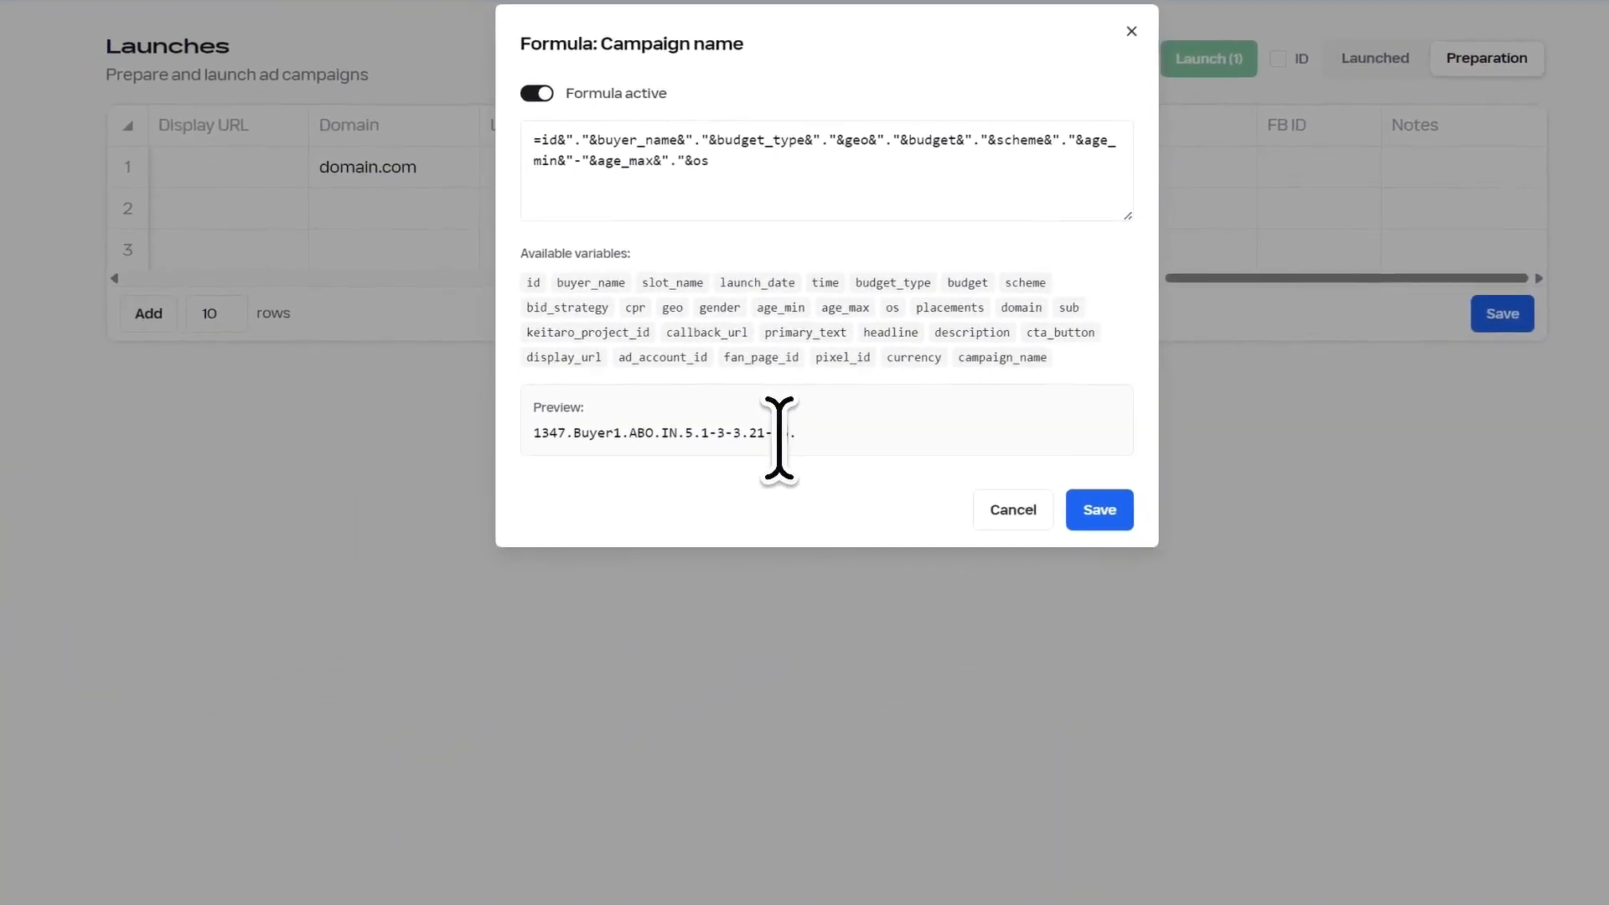
double_click(577, 538)
left_click(750, 425)
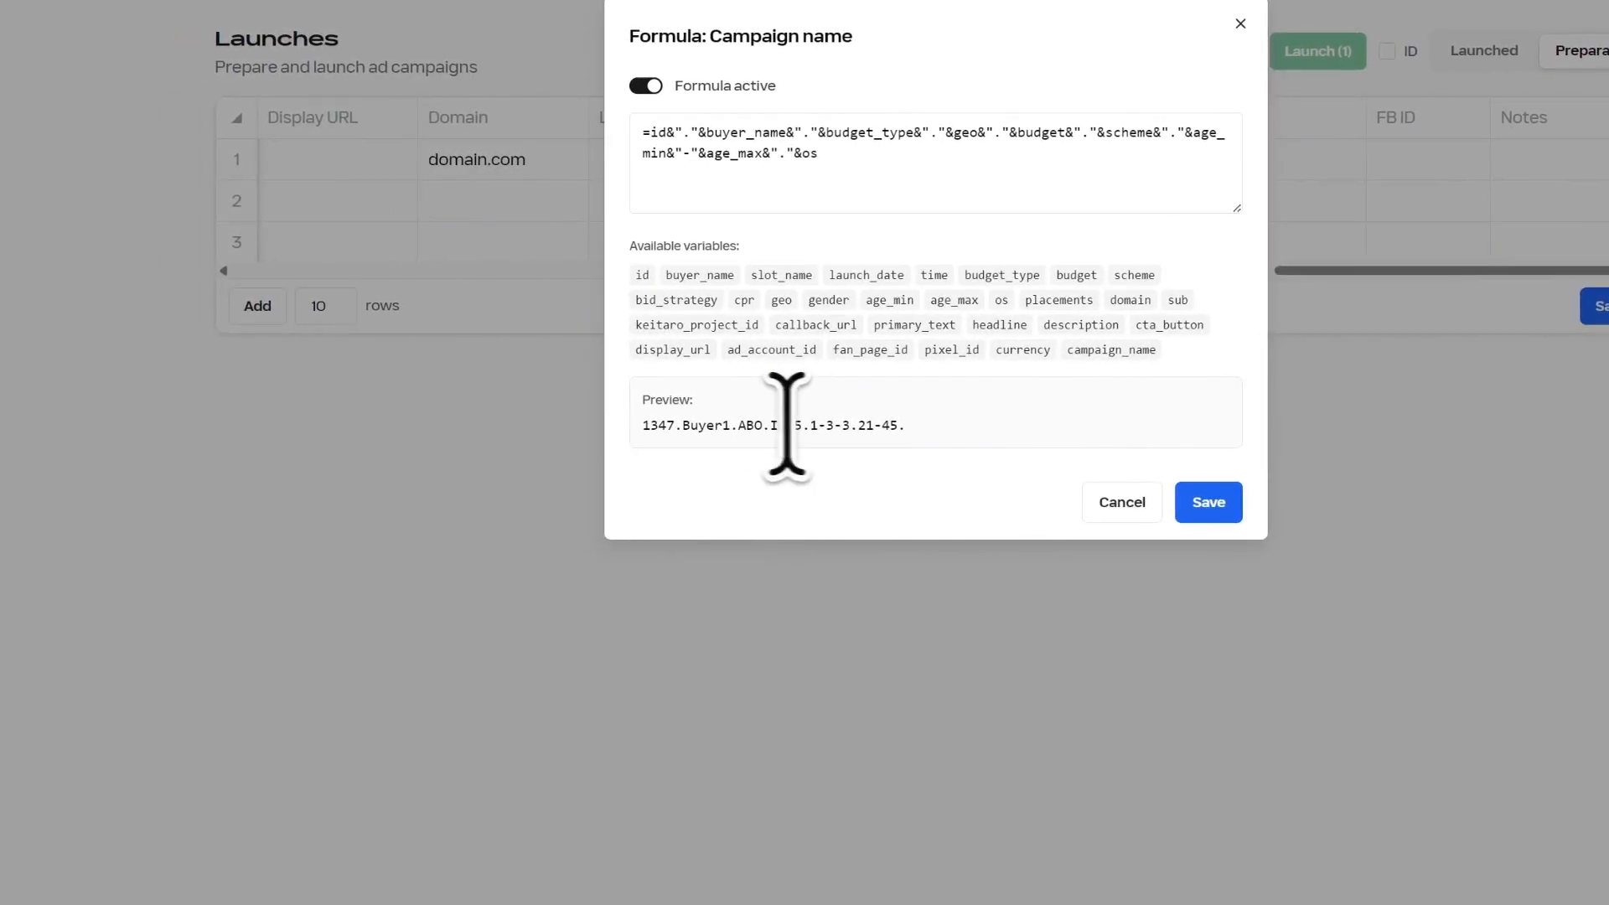
double_click(665, 428)
left_click_drag(832, 428, 911, 430)
double_click(901, 424)
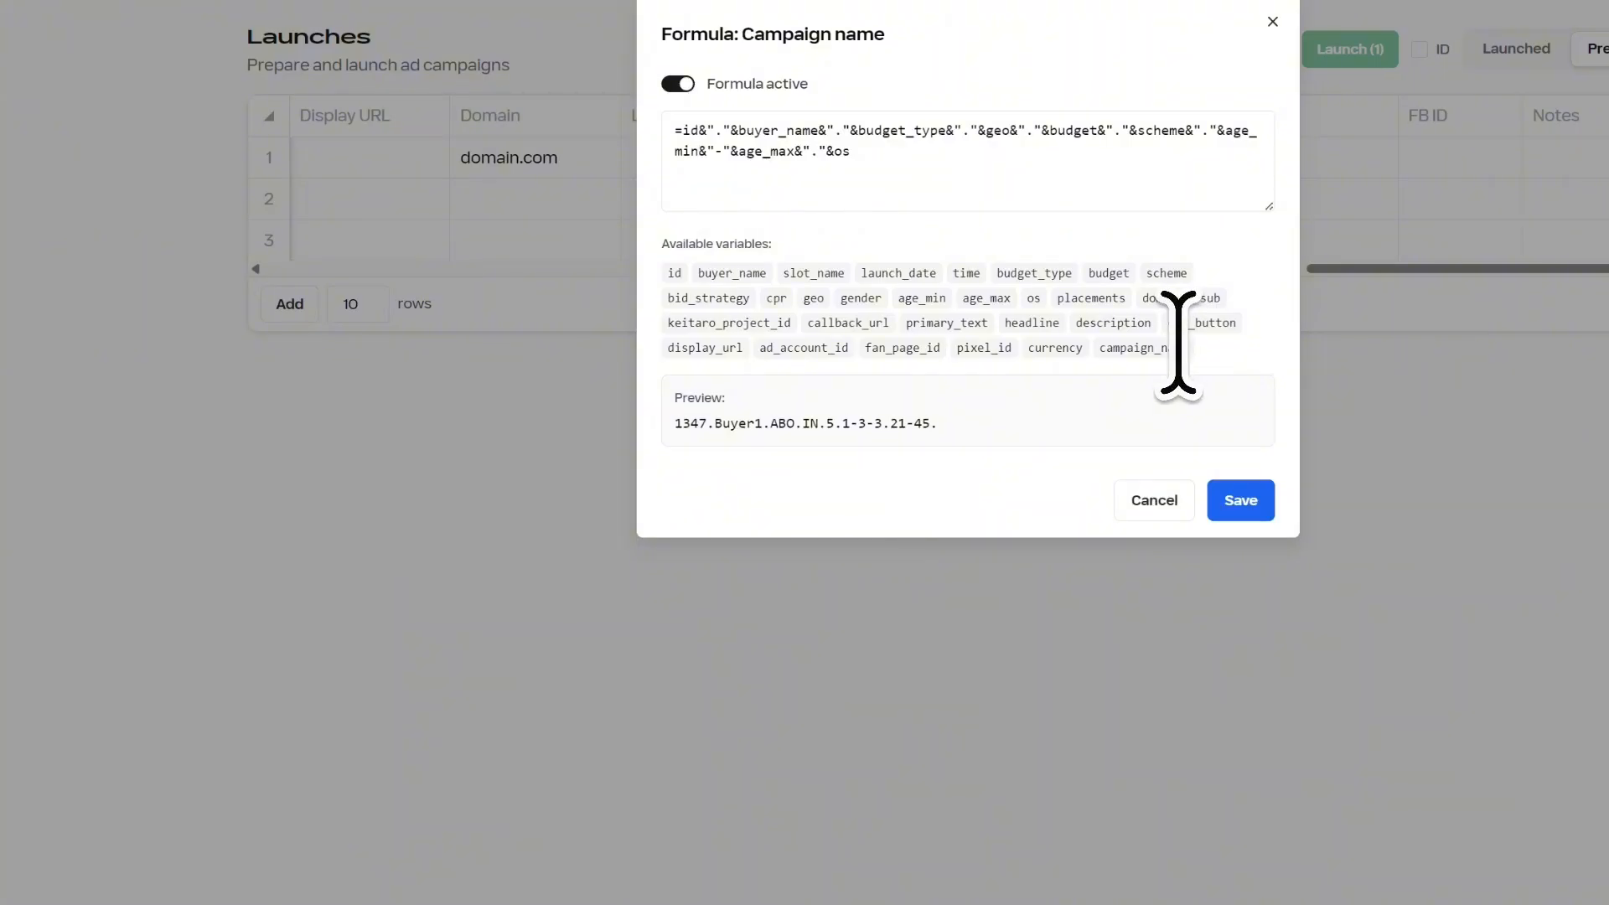
left_click(677, 84)
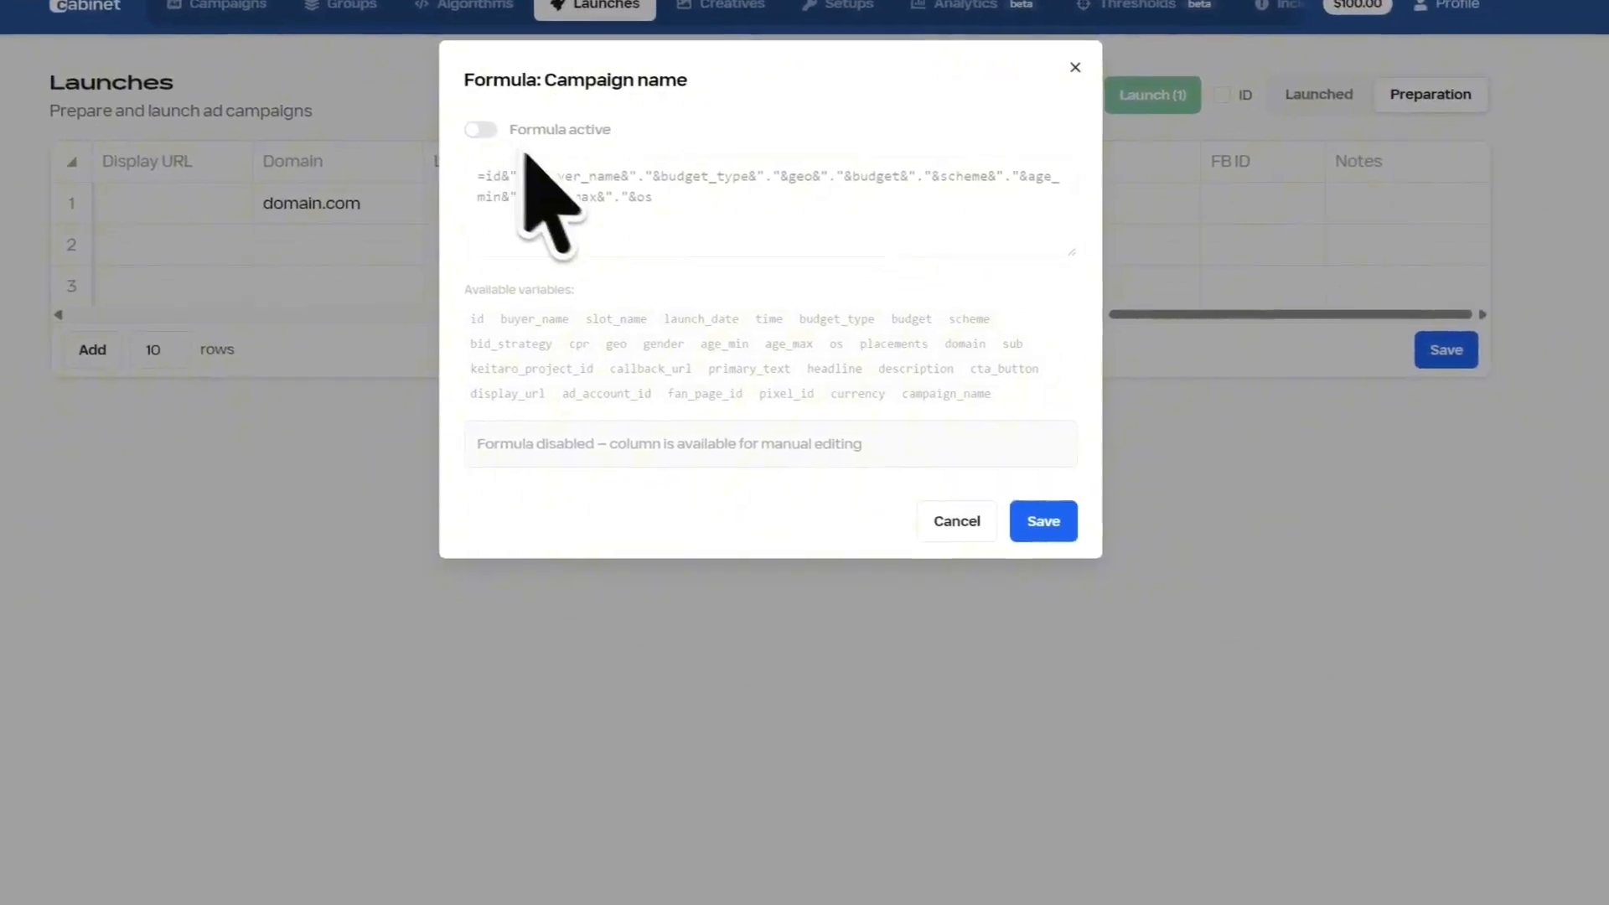
left_click(1043, 521)
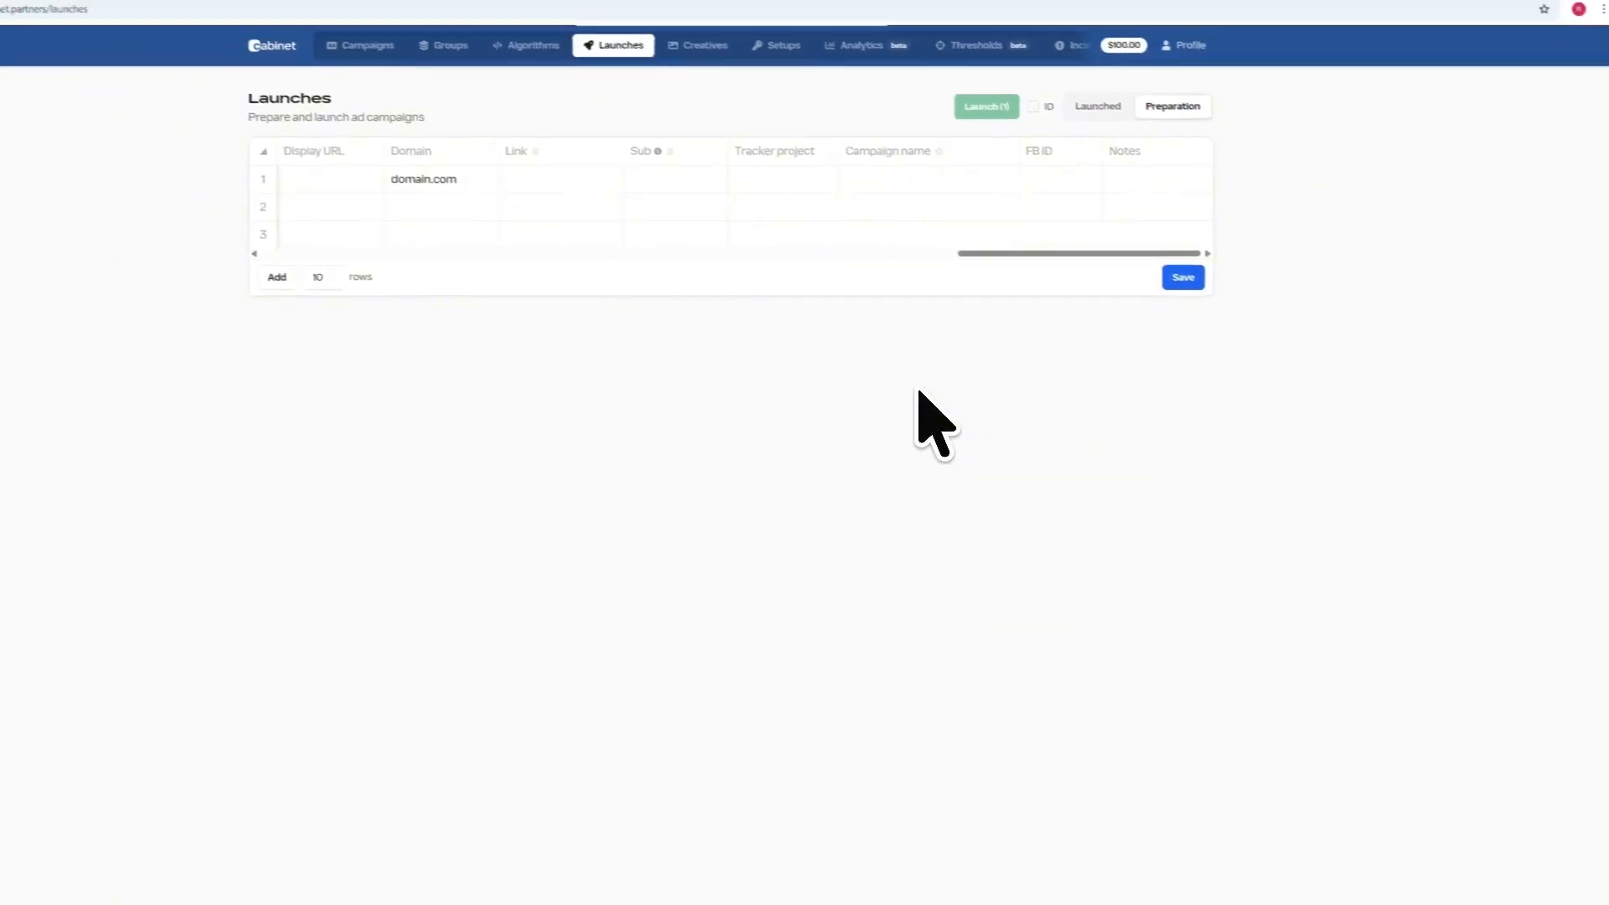
Enter 'capmpaign1' as row 1's campaign name
left_click(901, 176)
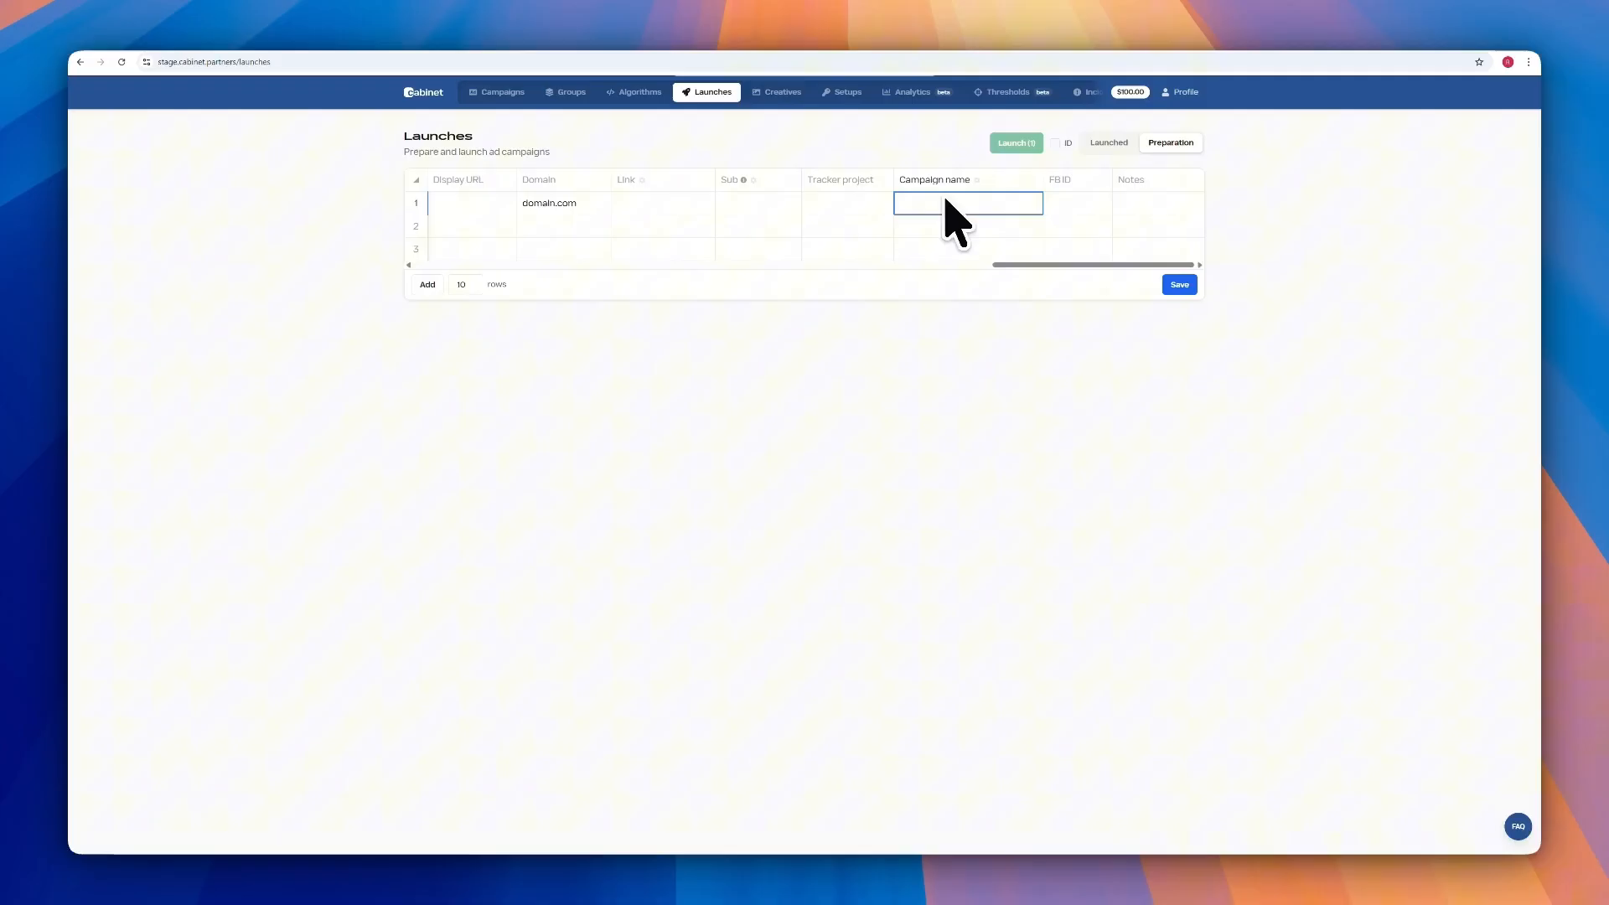
double_click(945, 201)
type("capmpaign1")
left_click(1068, 206)
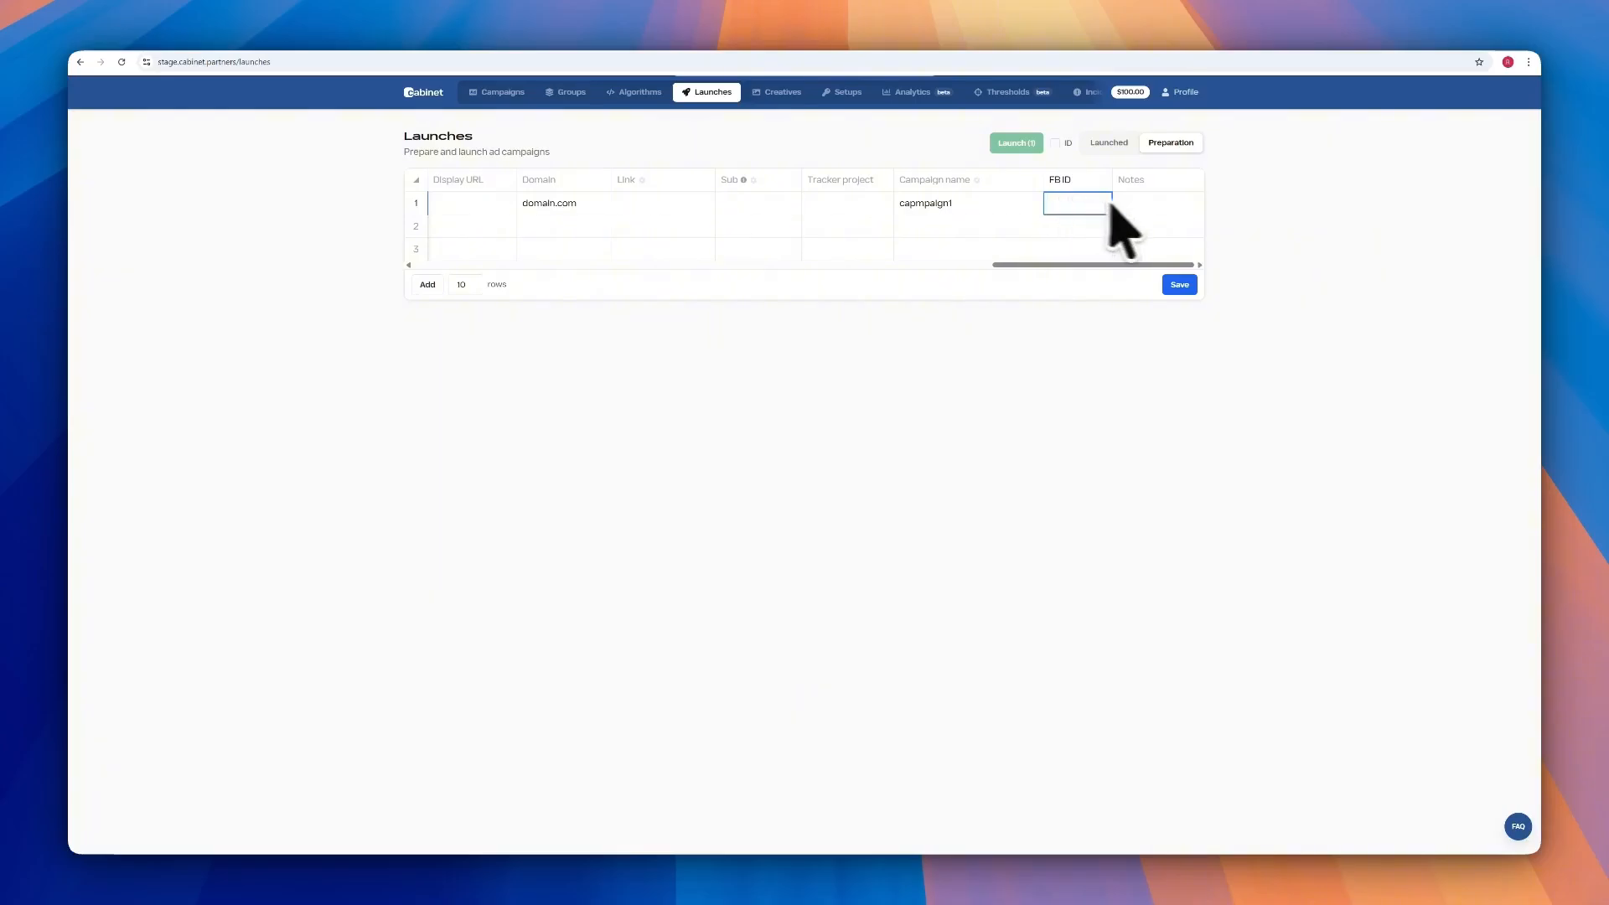
left_click(1140, 207)
Copy row 1's date 01.04.2026 and тестовый setup down to rows 2 and 3
left_click_drag(1099, 264, 438, 263)
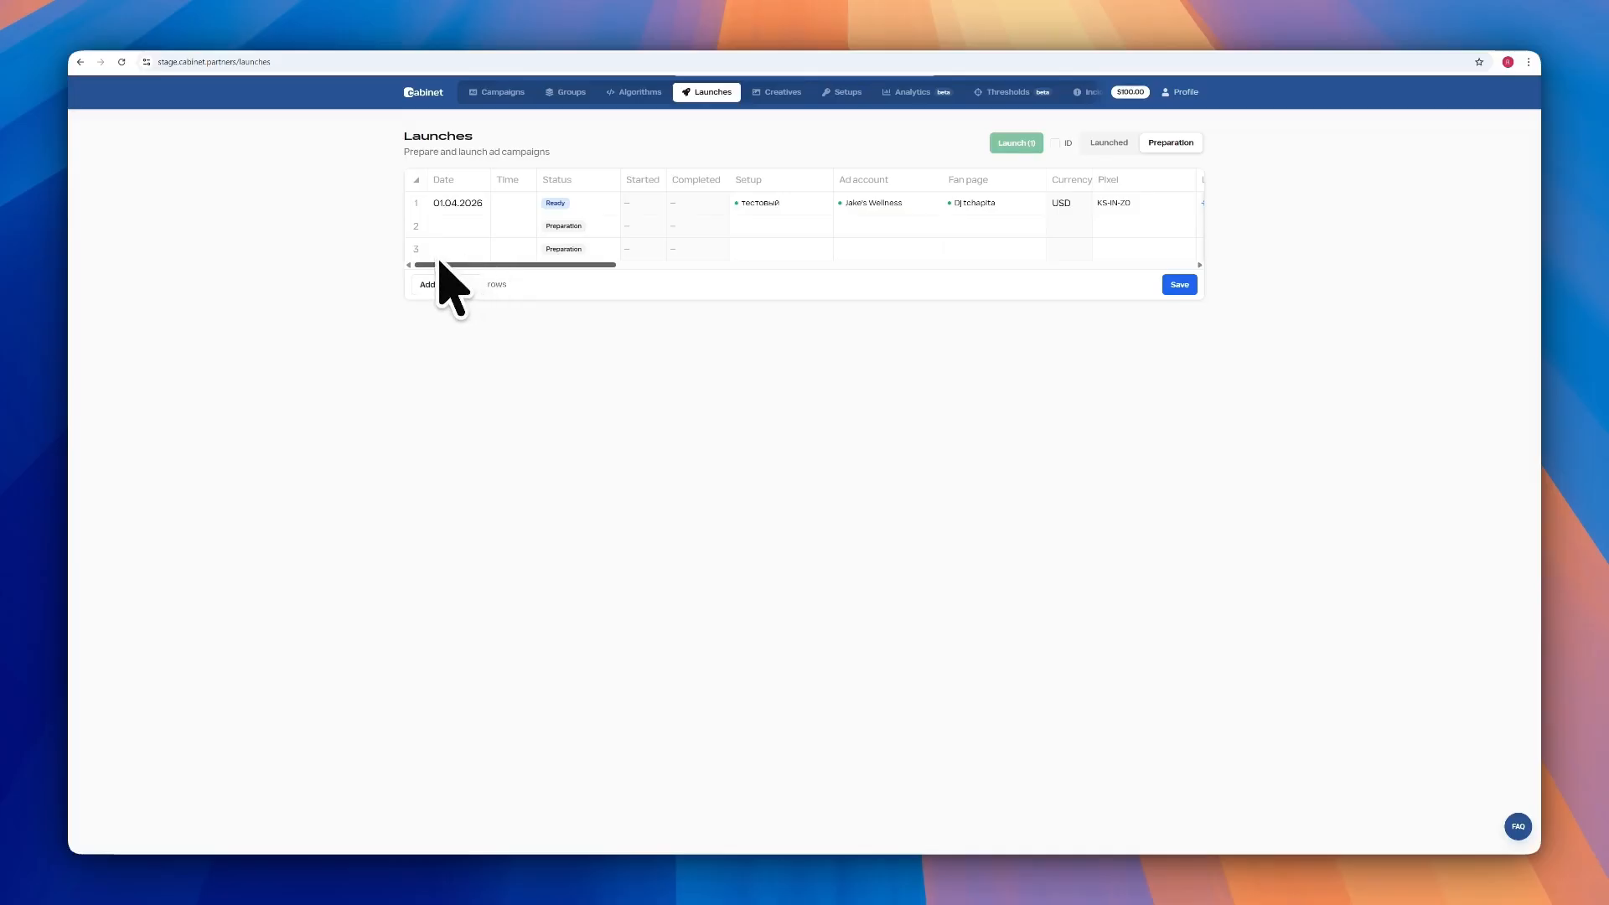
left_click(452, 203)
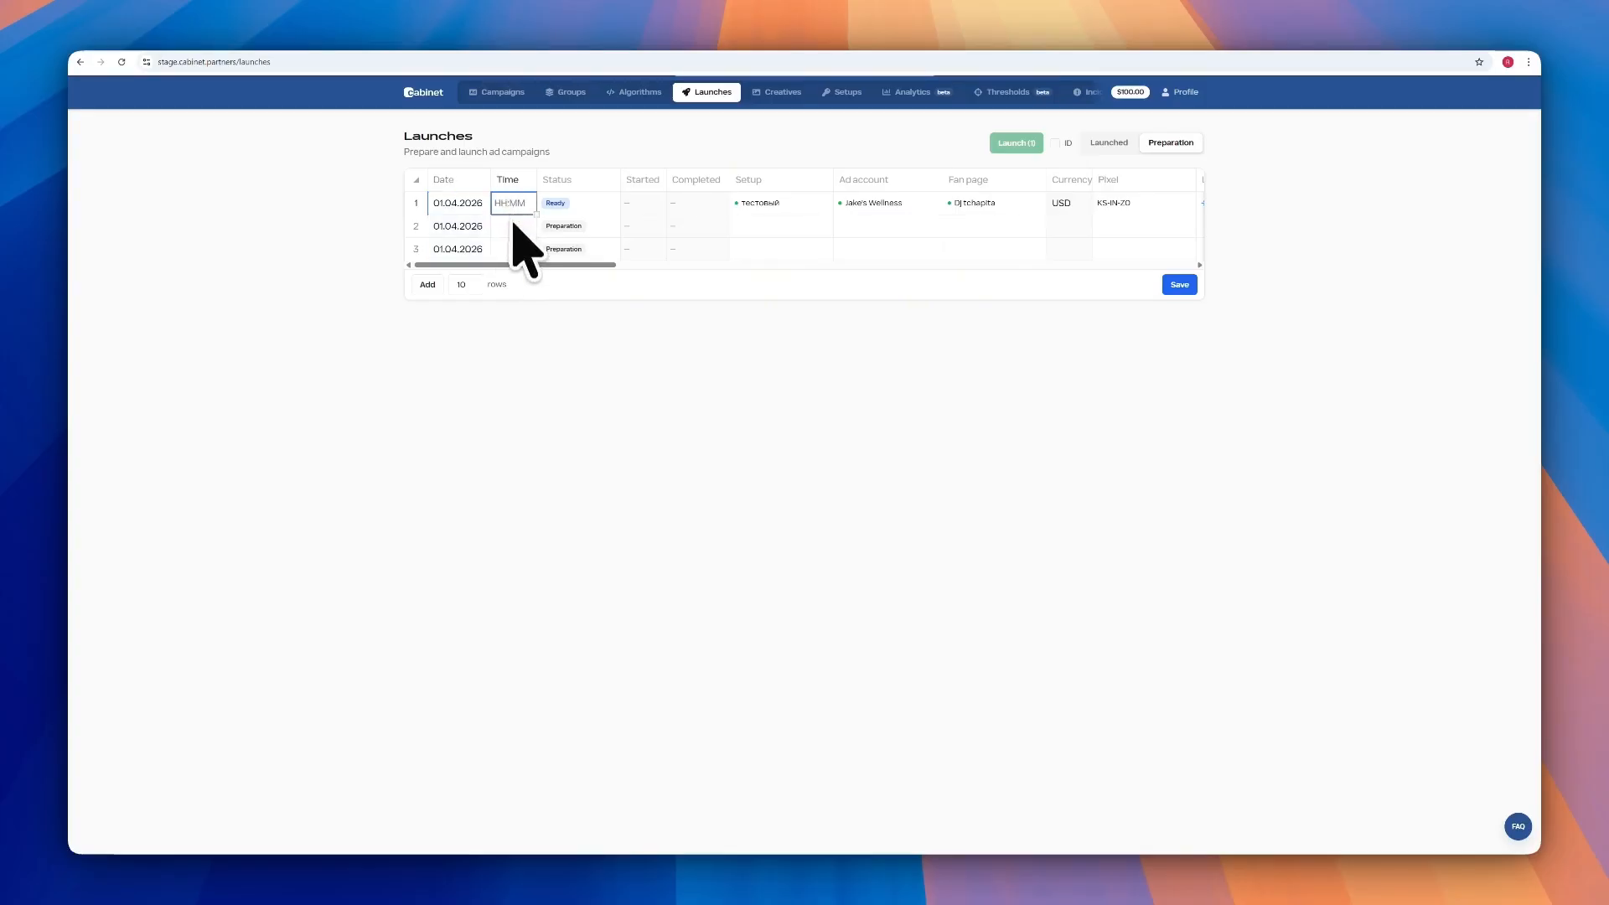
double_click(465, 207)
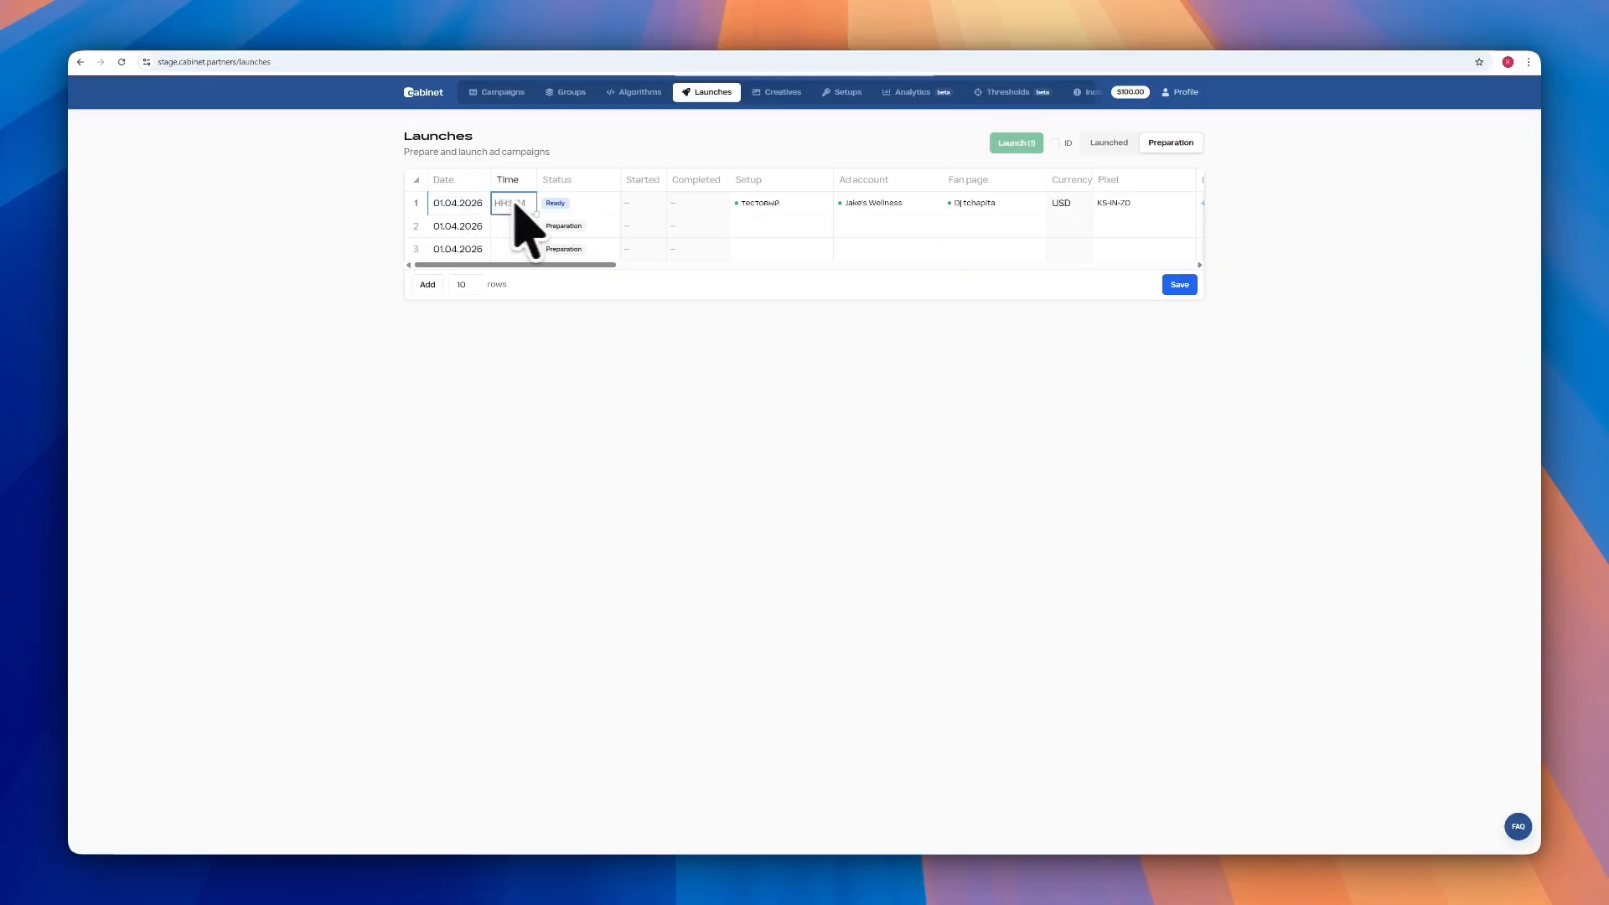
left_click(789, 209)
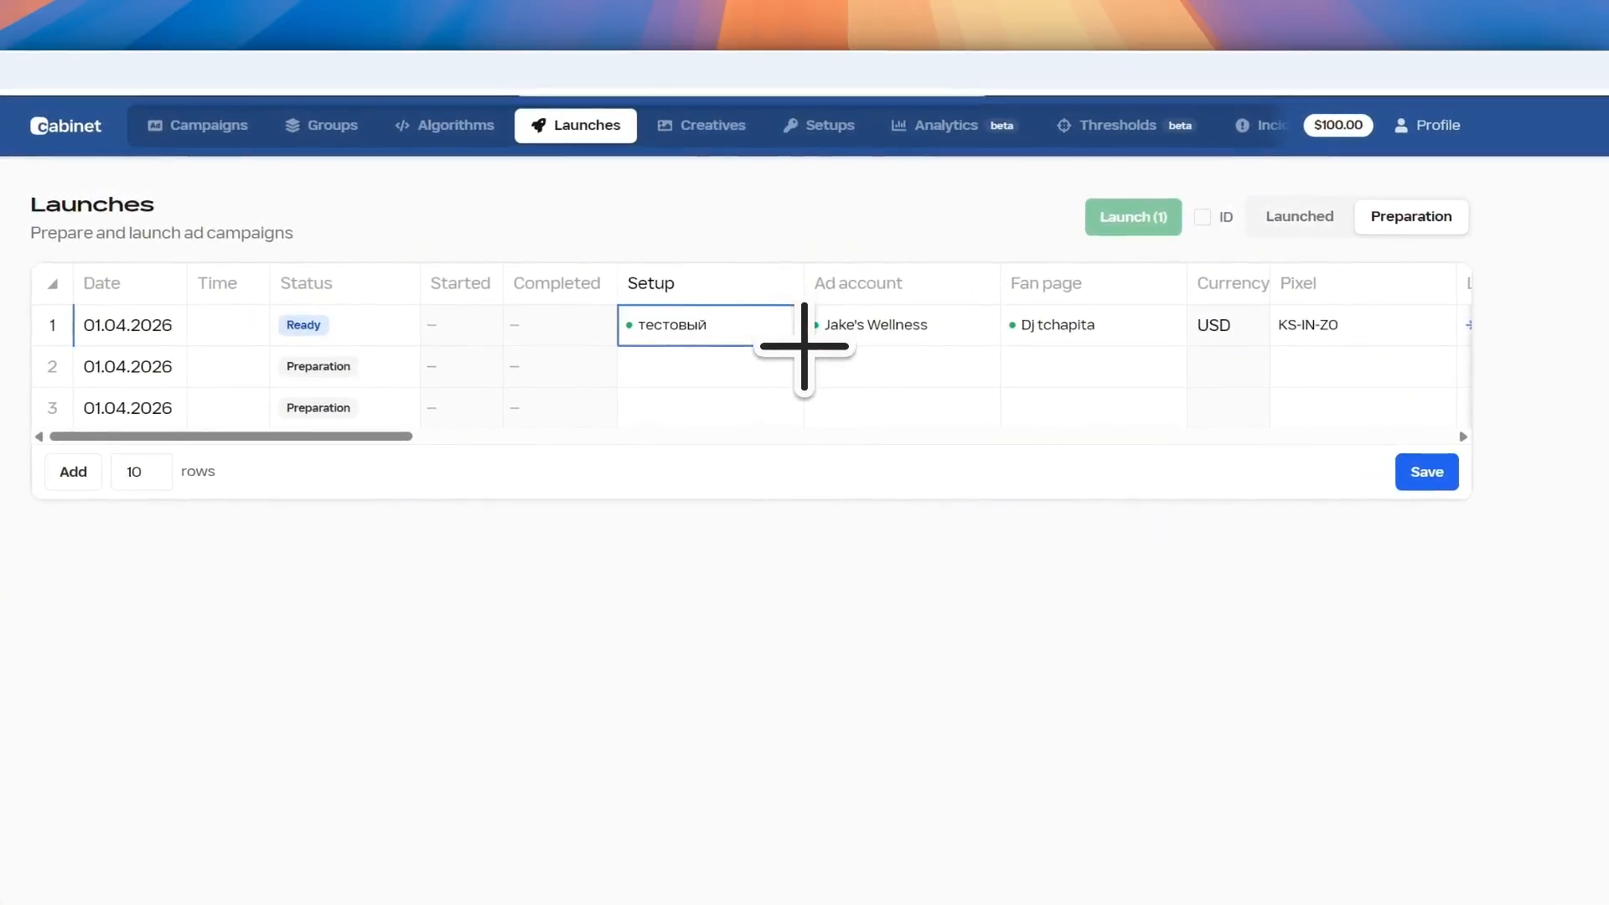
left_click_drag(805, 346, 806, 393)
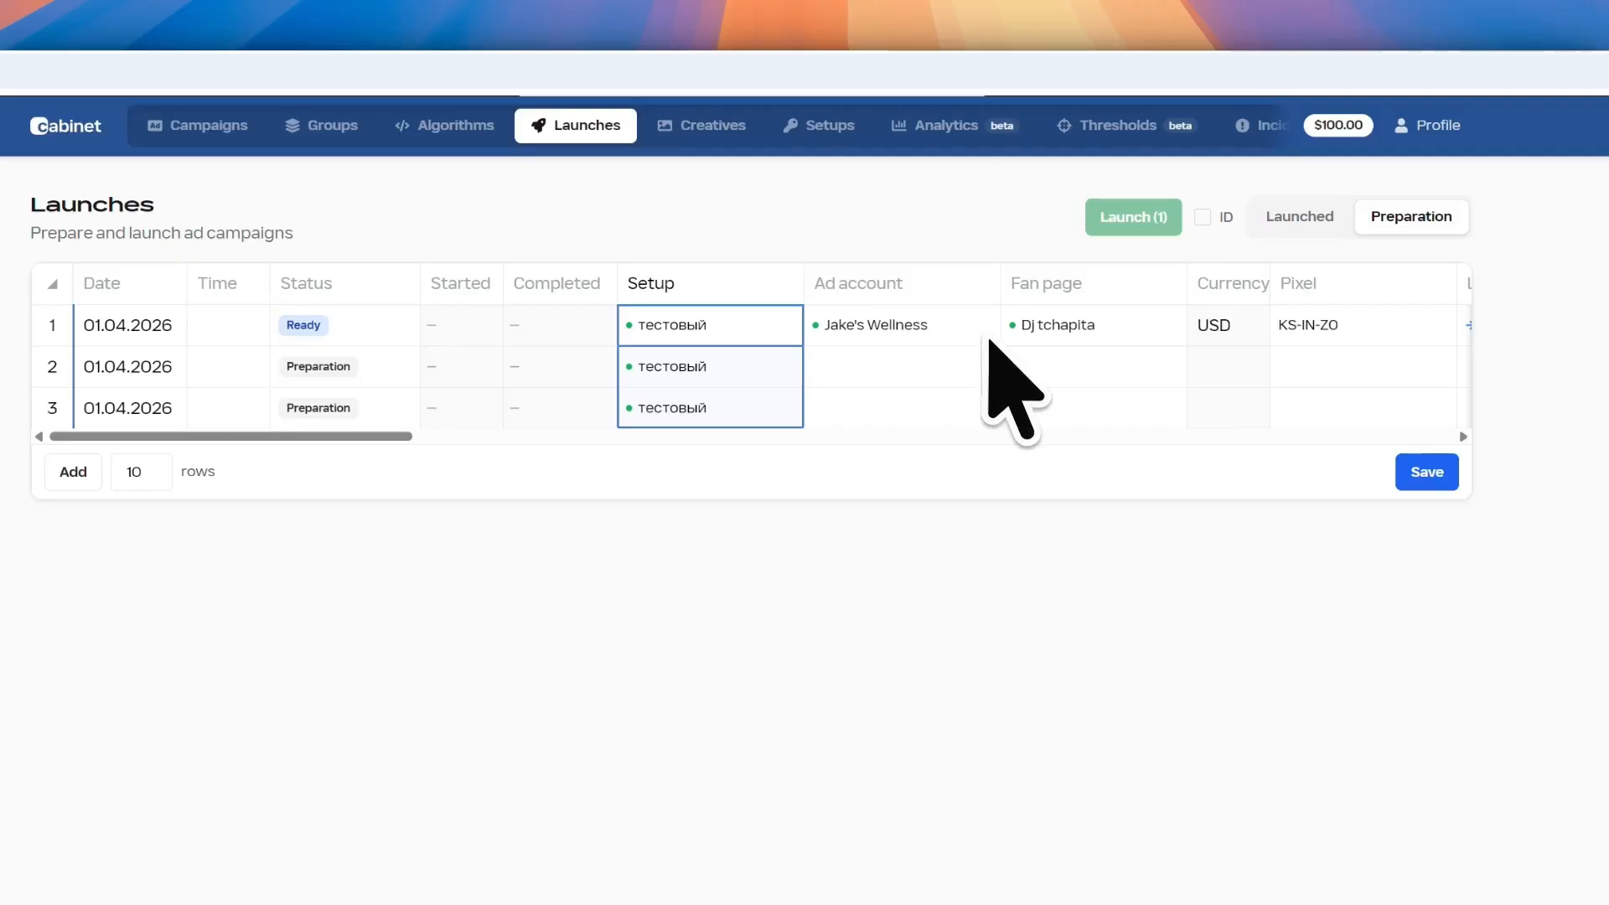
Fill the ad accounts, KS-IN-ZO pixel and Test1 launch group down to rows 2 and 3
left_click(987, 335)
scroll(922, 360, "right", 3)
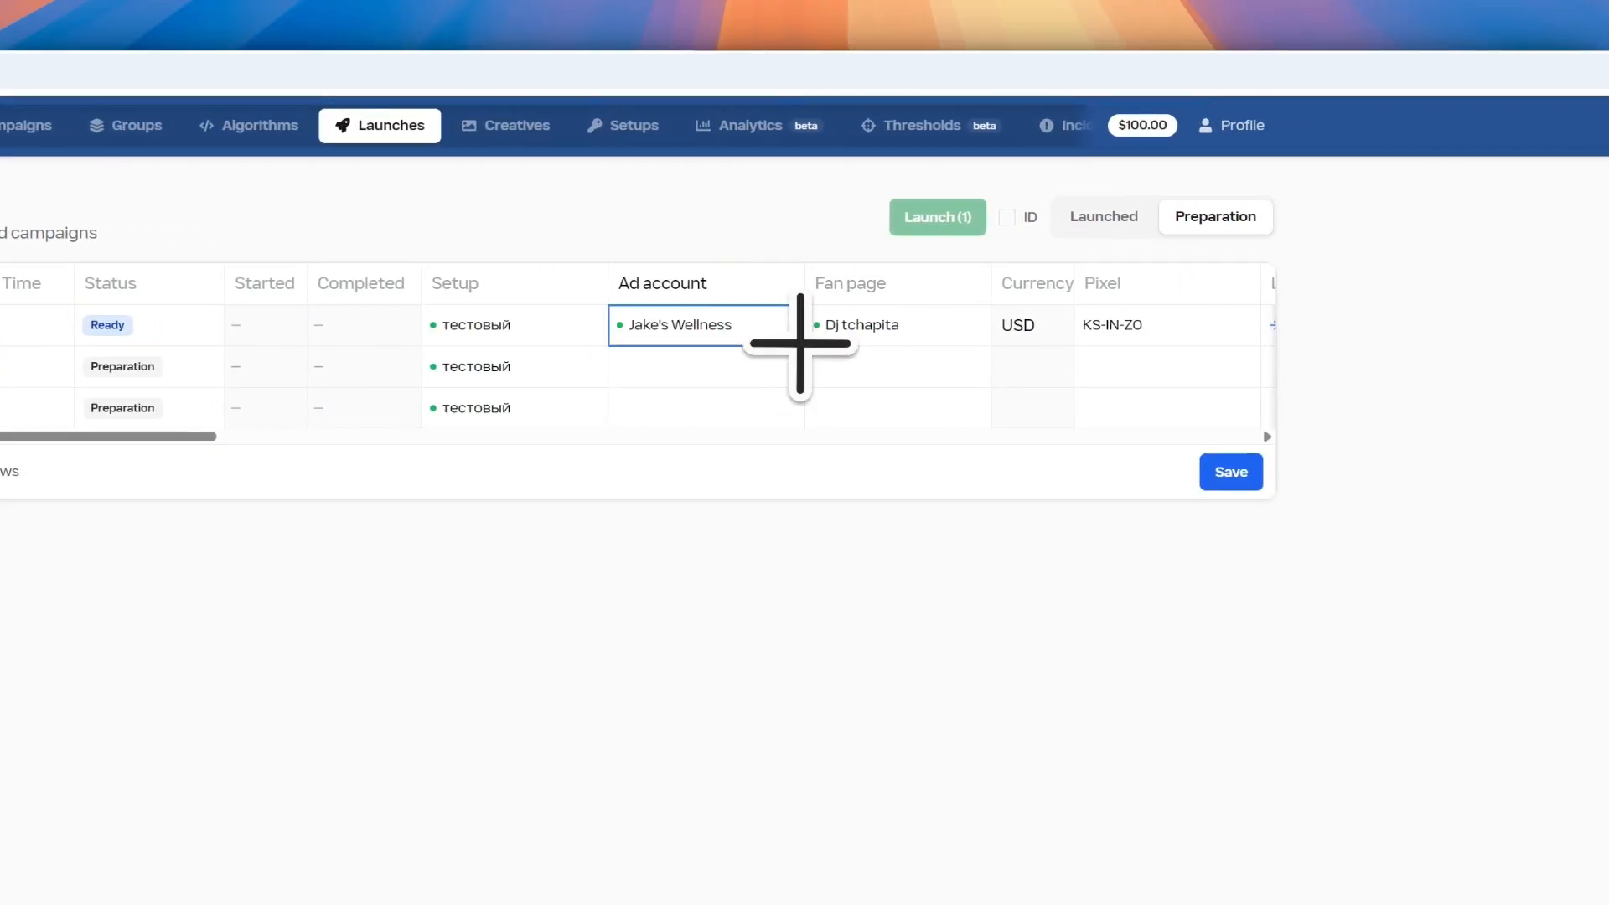
left_click_drag(800, 344, 805, 402)
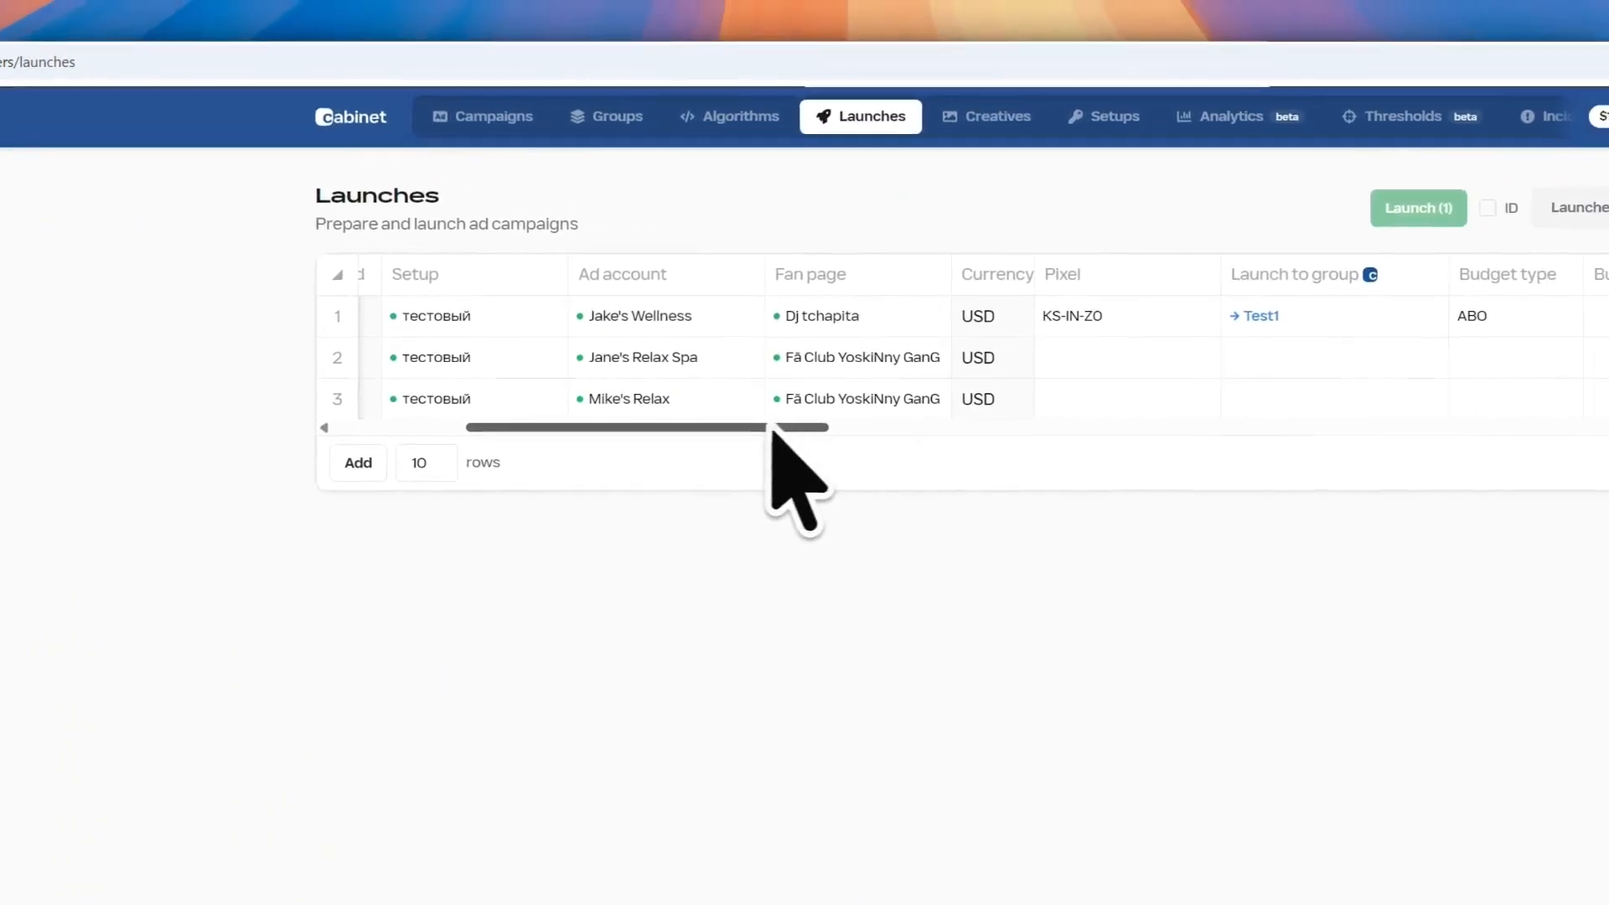
left_click_drag(770, 427, 818, 429)
left_click(986, 322)
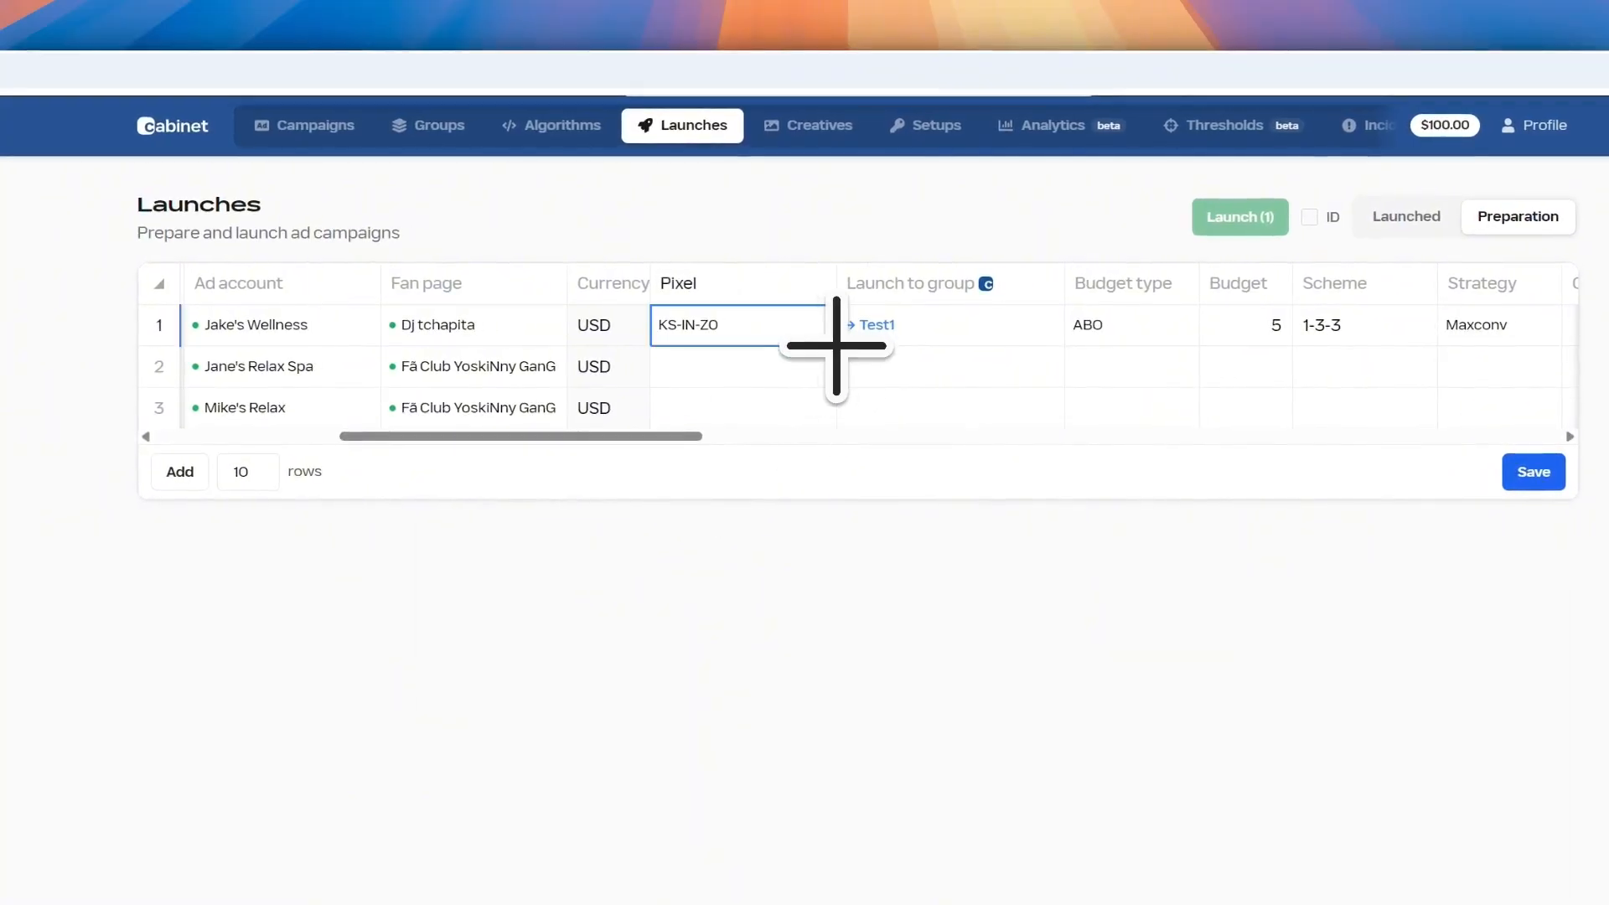
left_click_drag(836, 345, 843, 394)
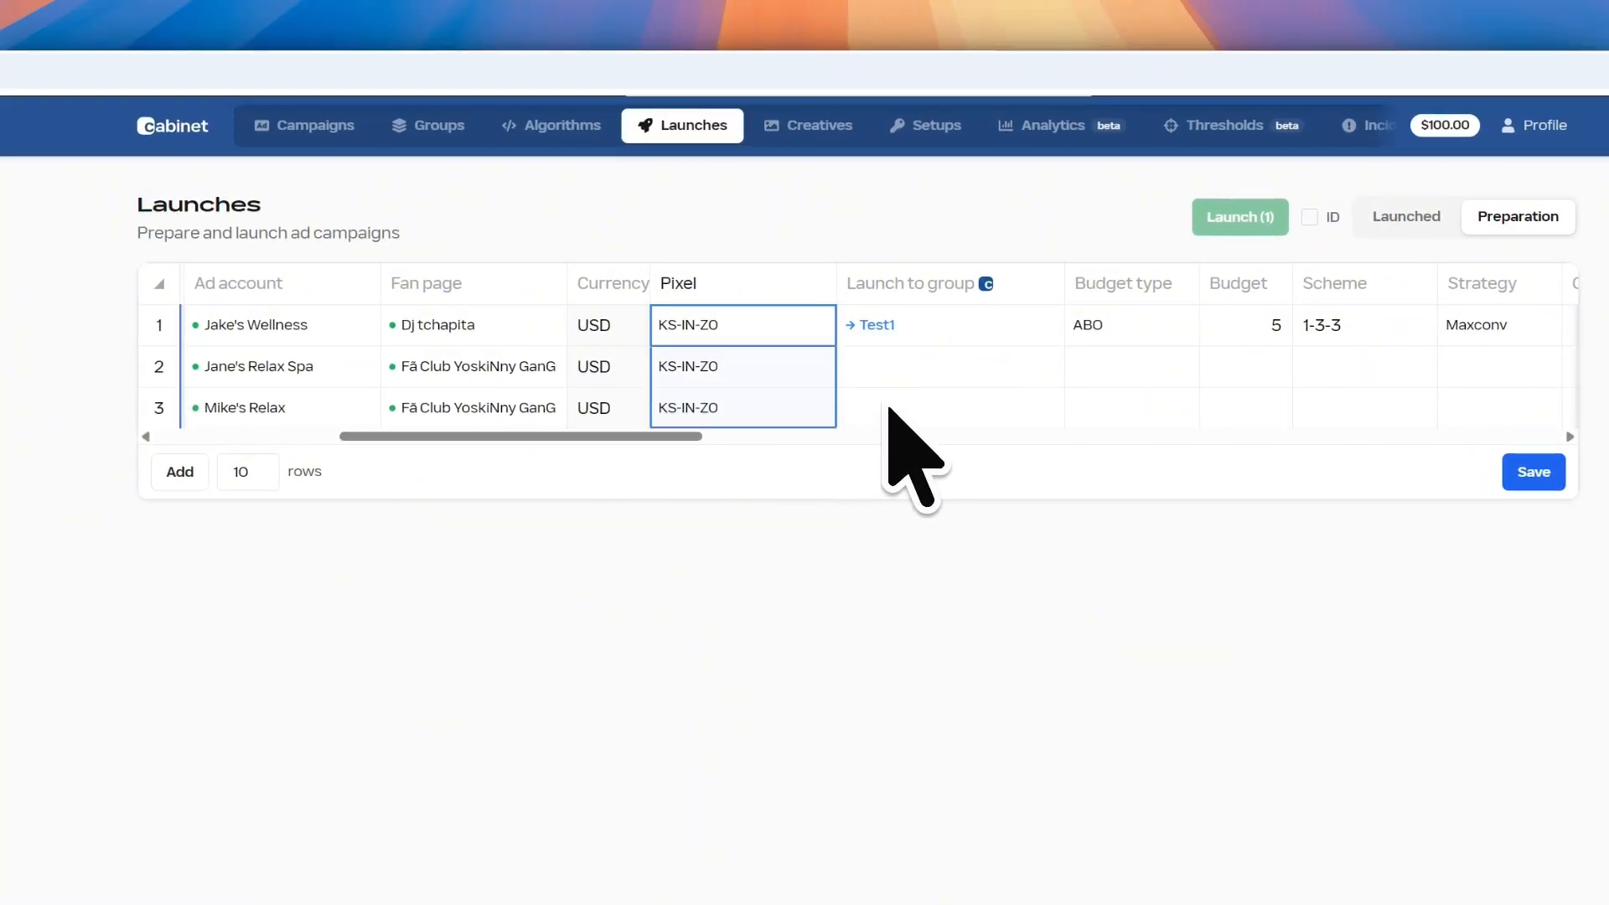
left_click(1014, 334)
left_click_drag(1060, 344, 907, 415)
Tick the Uniq. checkboxes for rows 2 and 3
left_click_drag(344, 436, 771, 415)
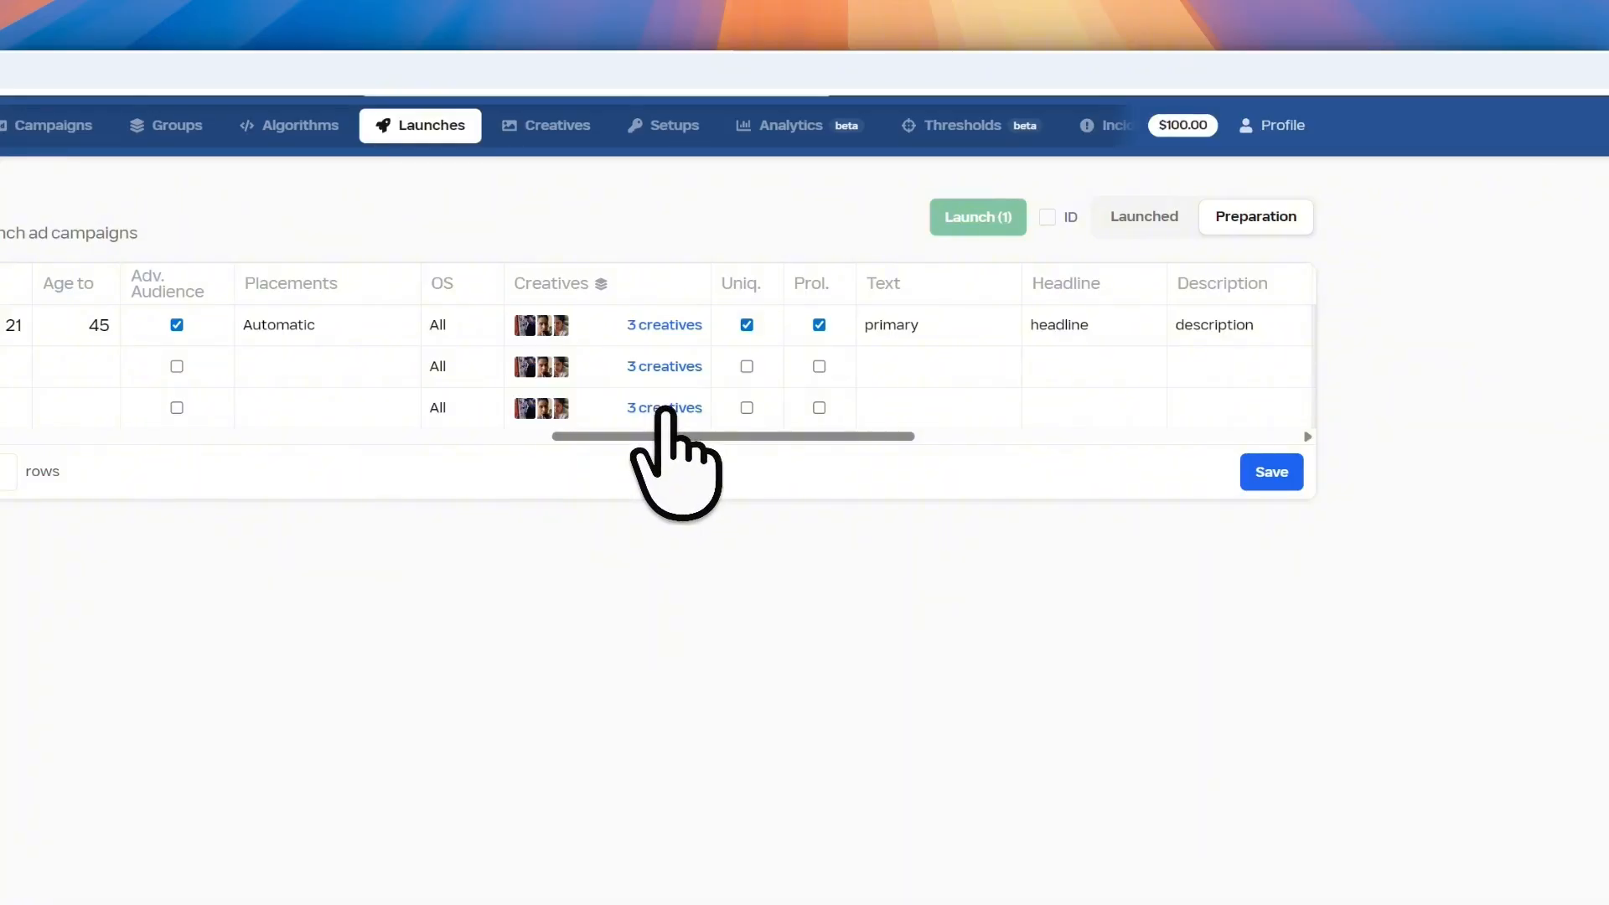
left_click(747, 366)
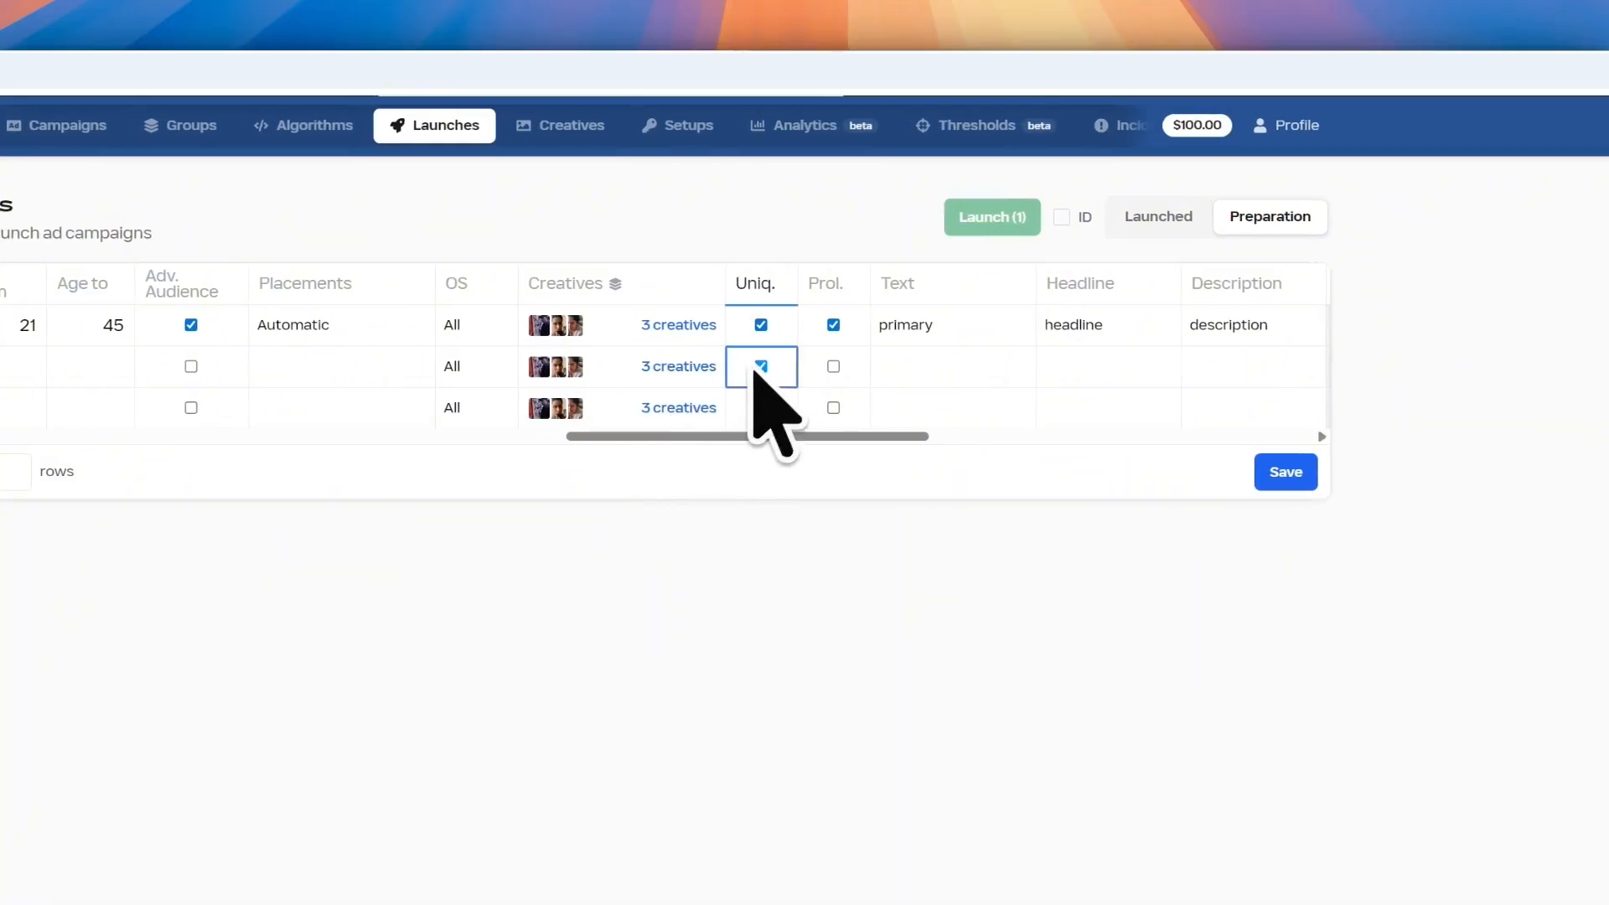
left_click(746, 407)
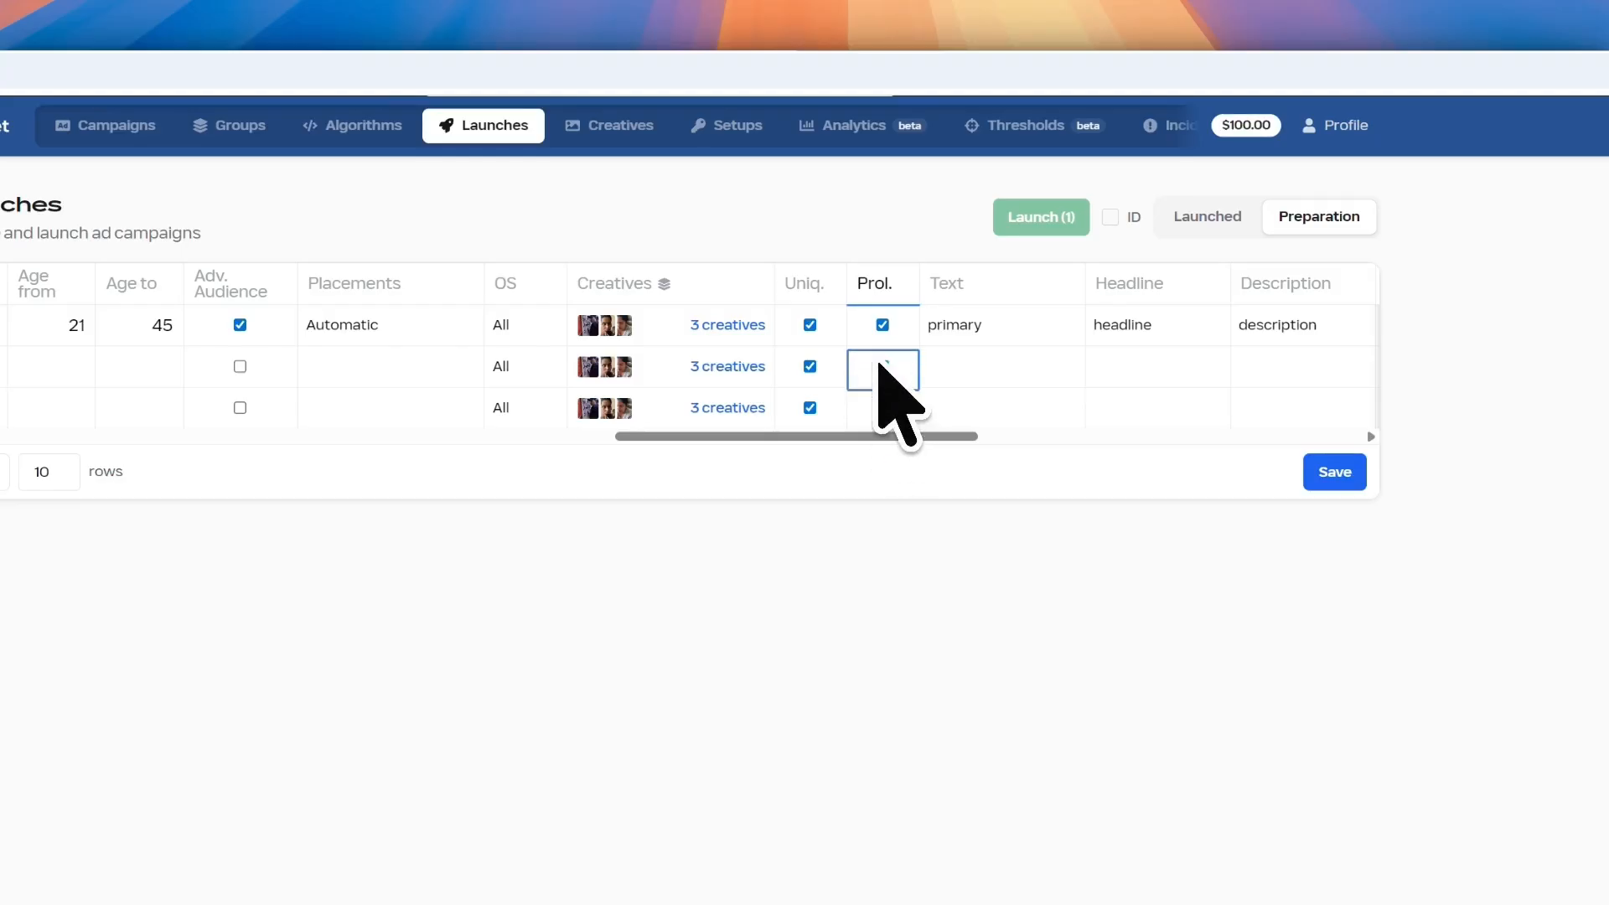
Set row 2's status to Ready and save the Launches table
left_click_drag(750, 435, 151, 423)
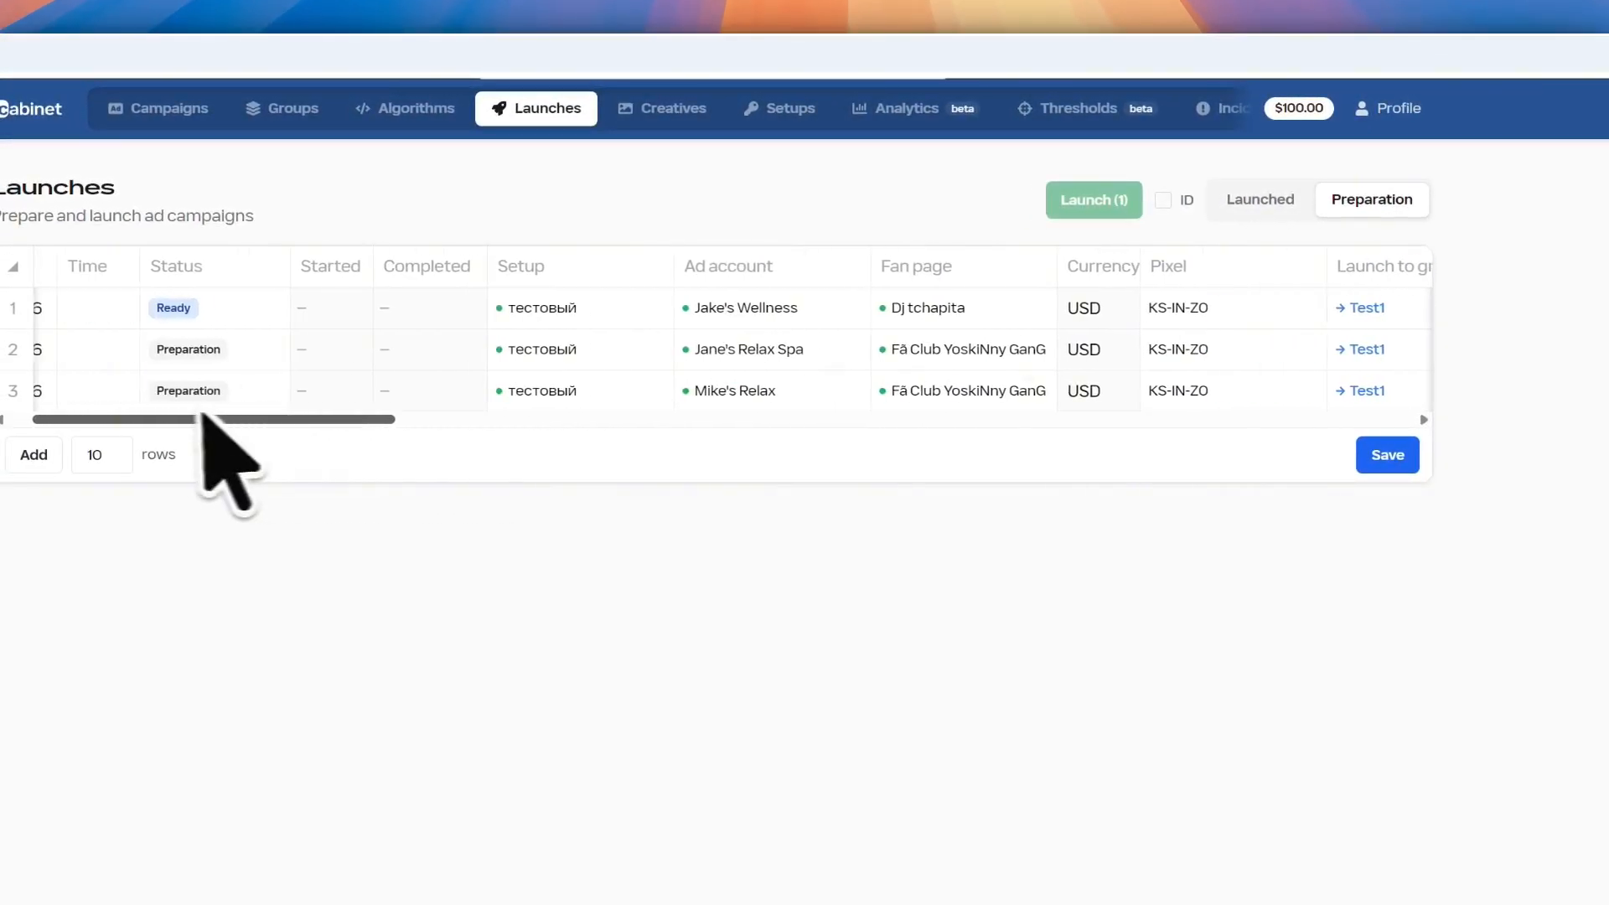
double_click(285, 350)
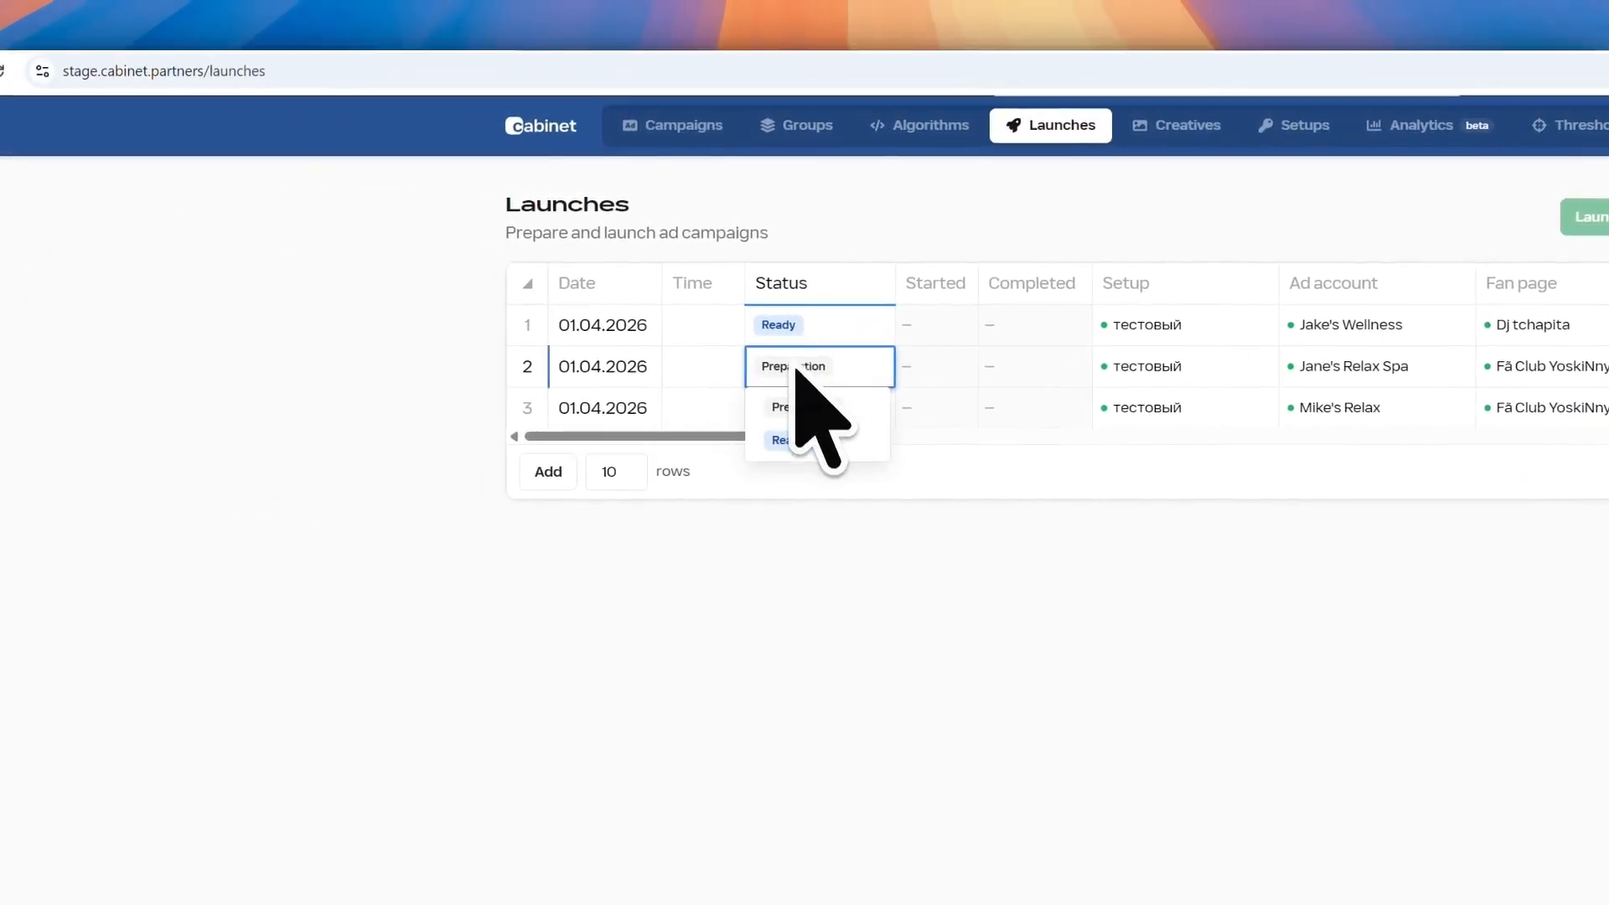
left_click(796, 440)
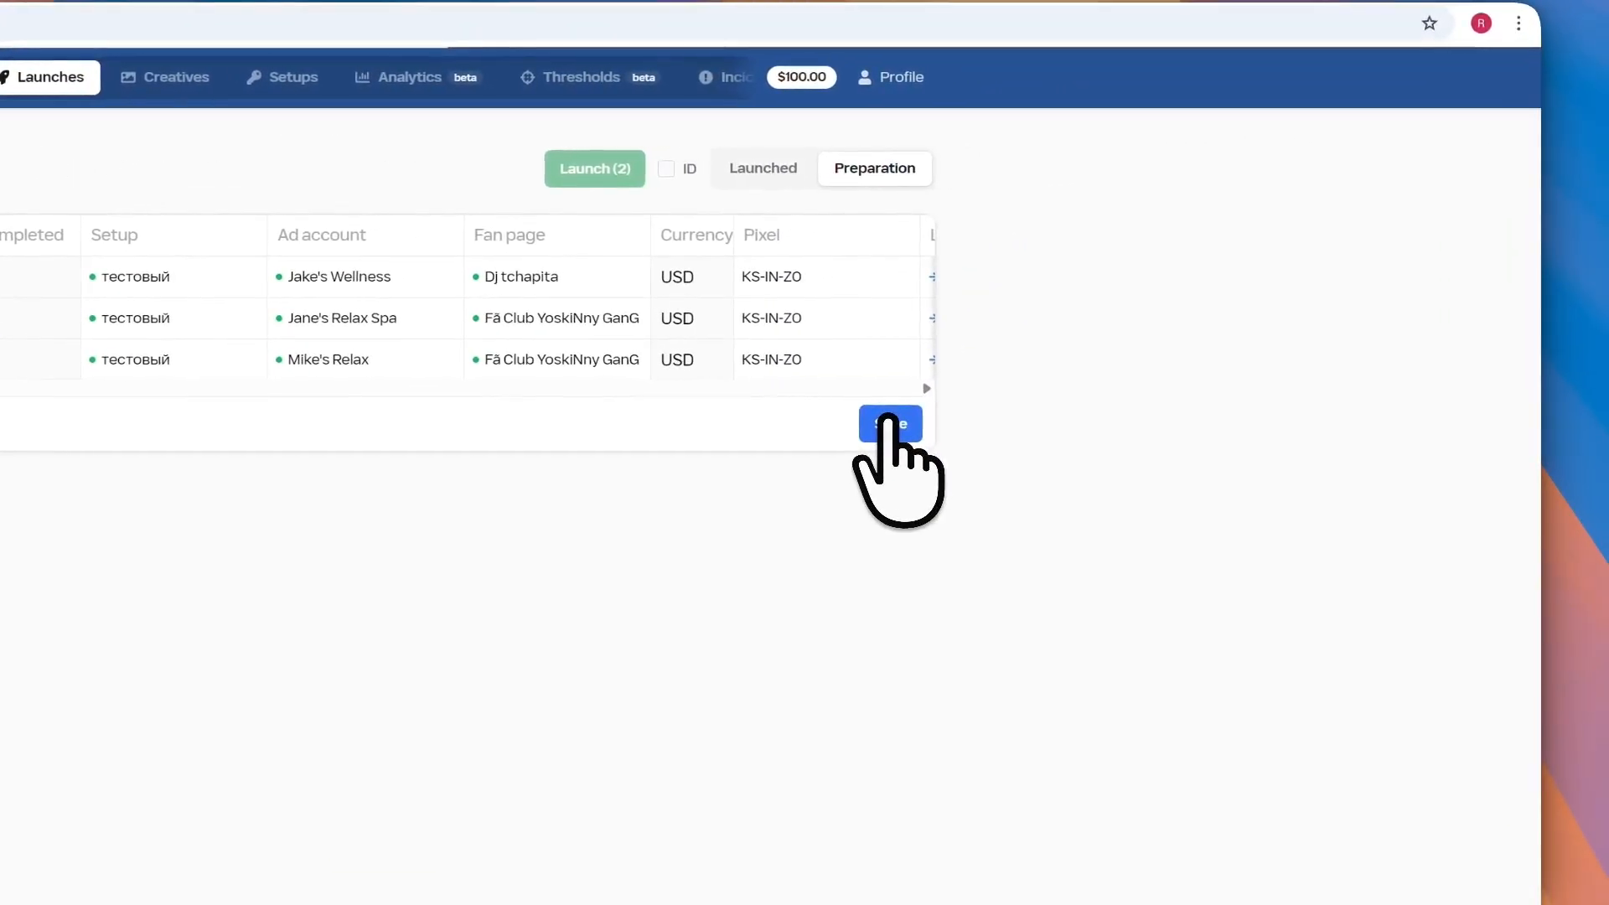
left_click(927, 404)
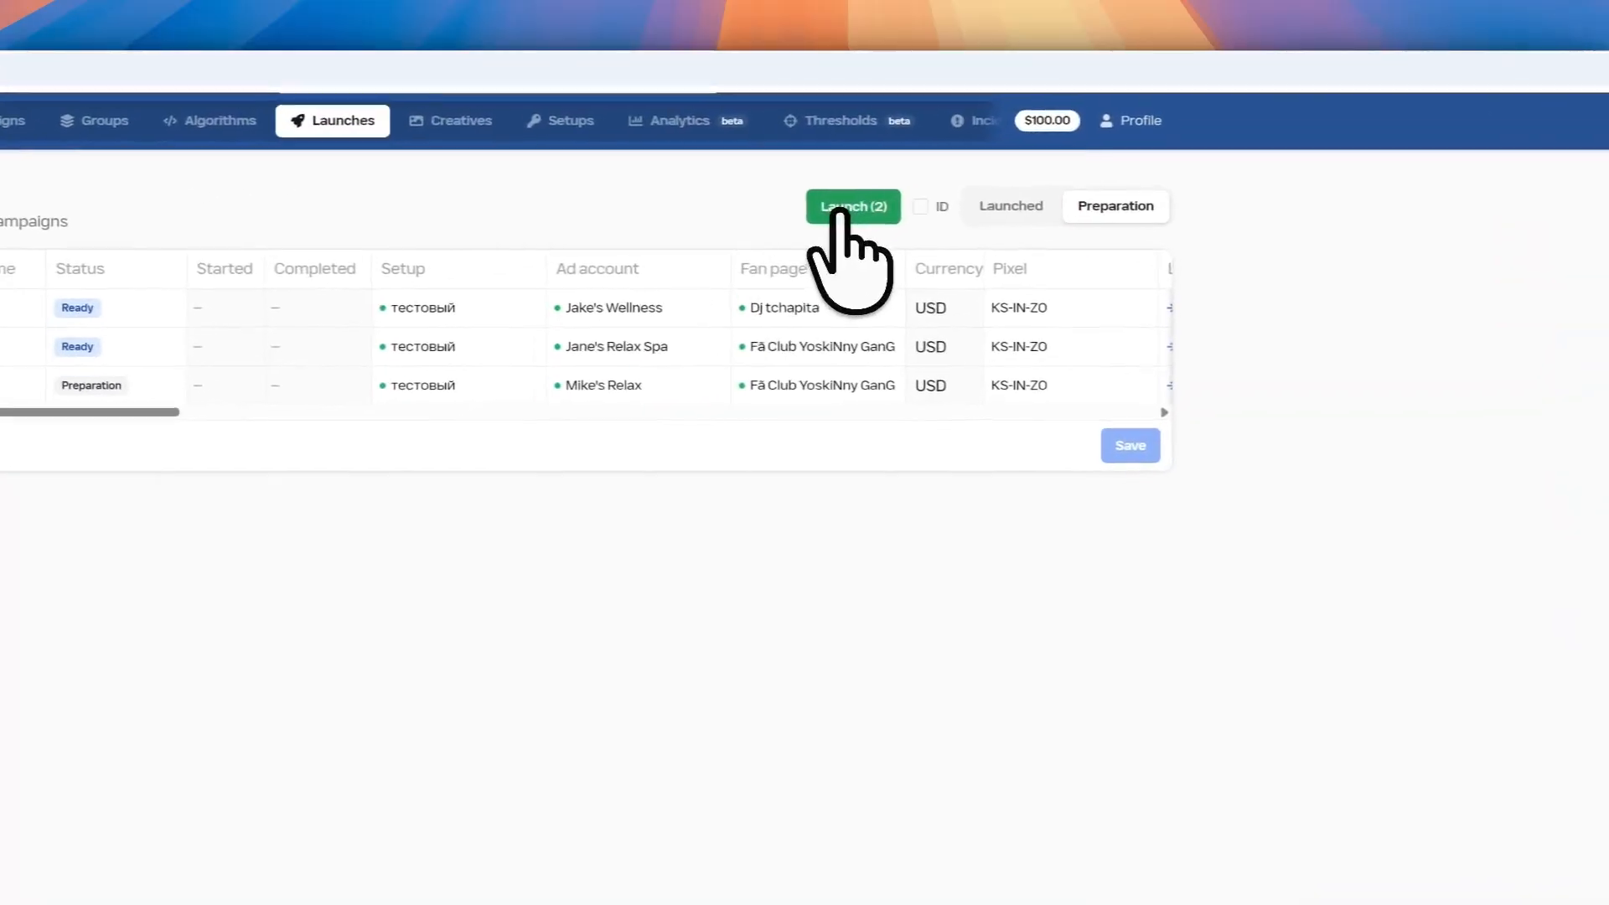
left_click(802, 220)
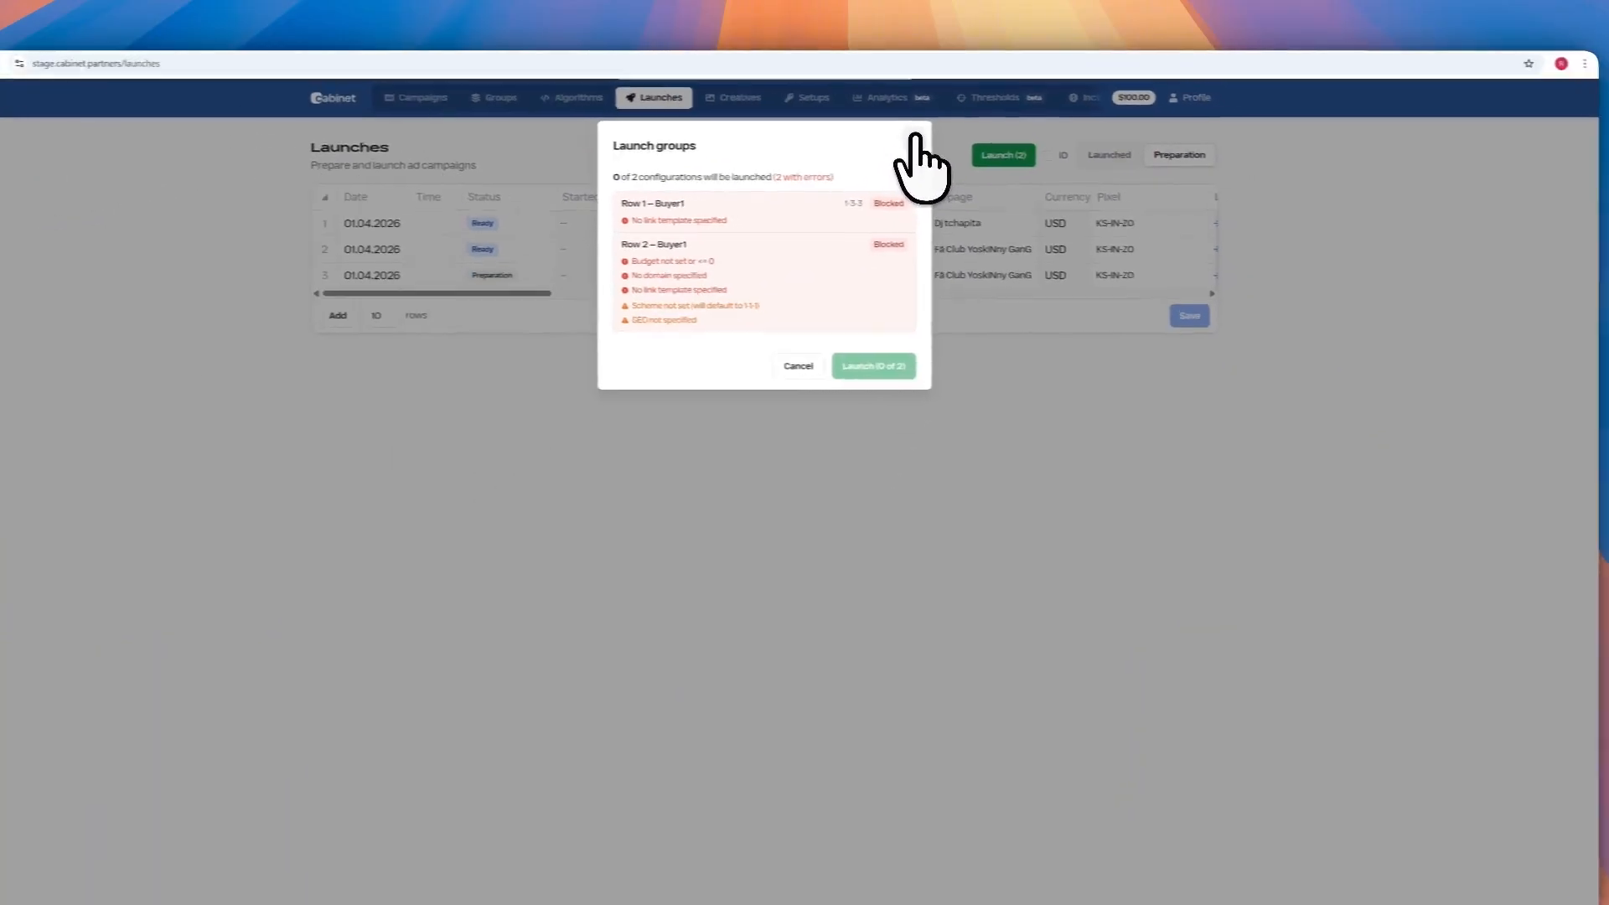
left_click(915, 136)
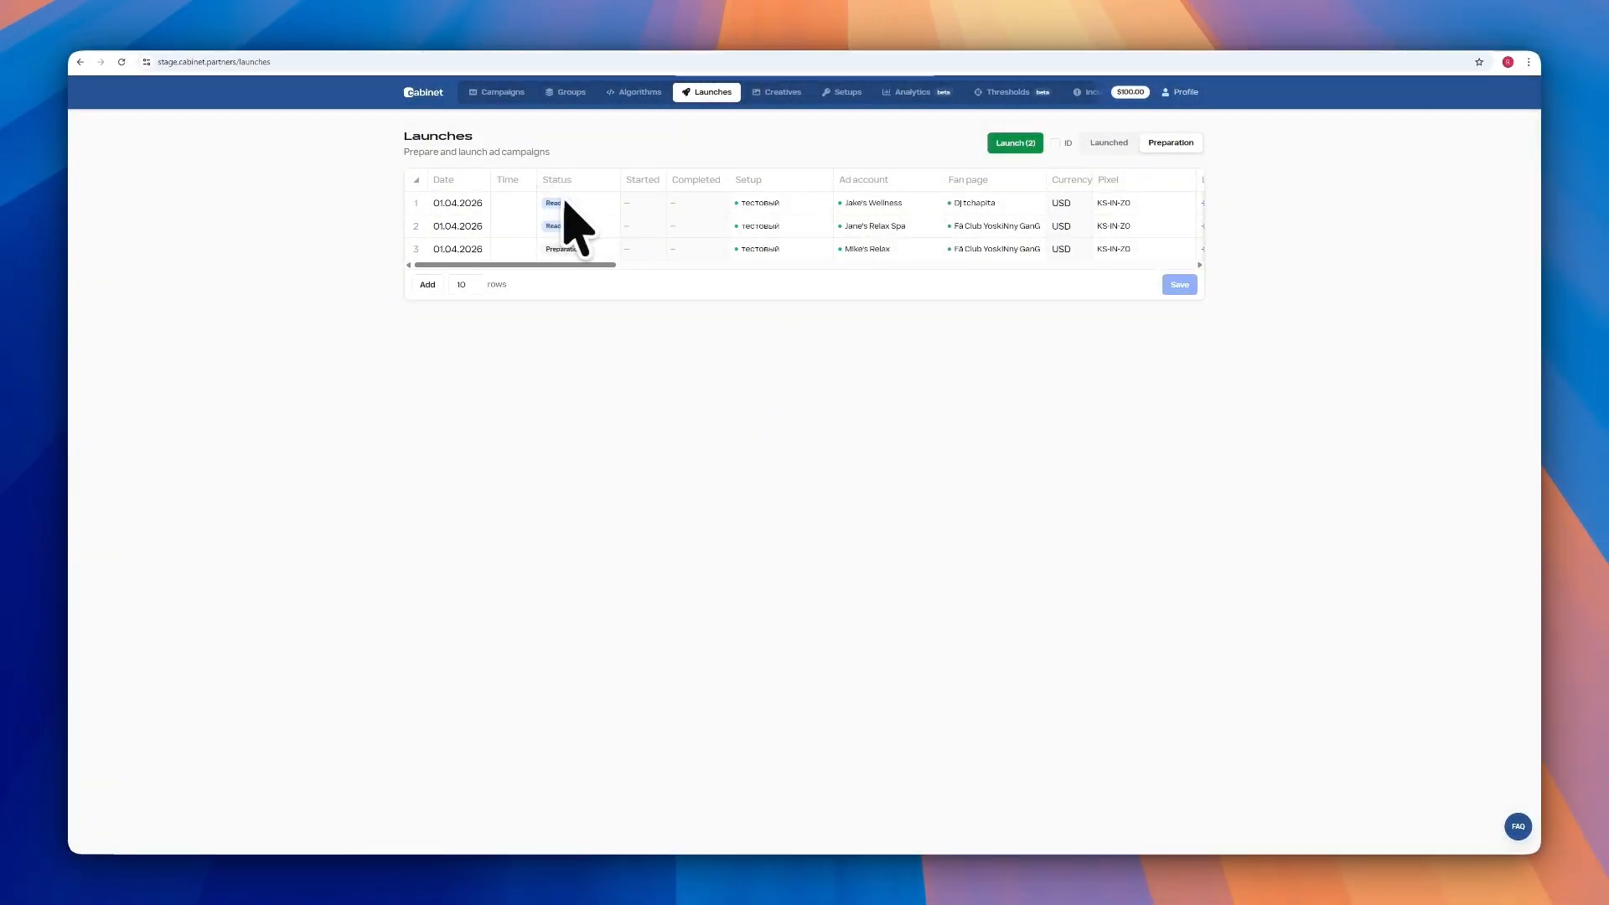
left_click(497, 92)
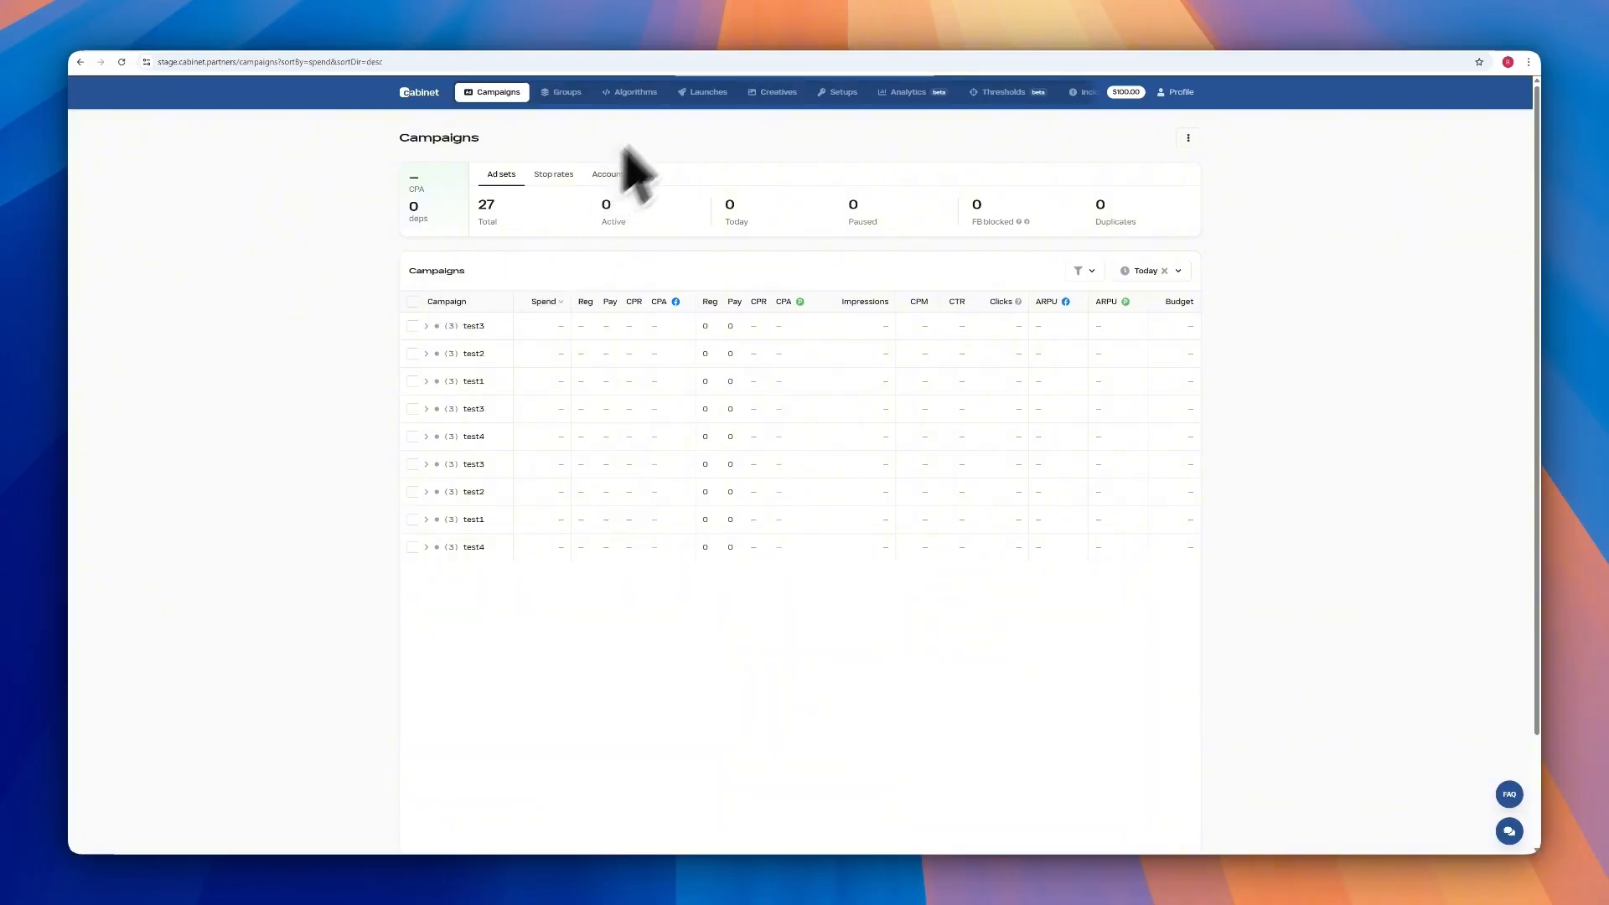
left_click(700, 92)
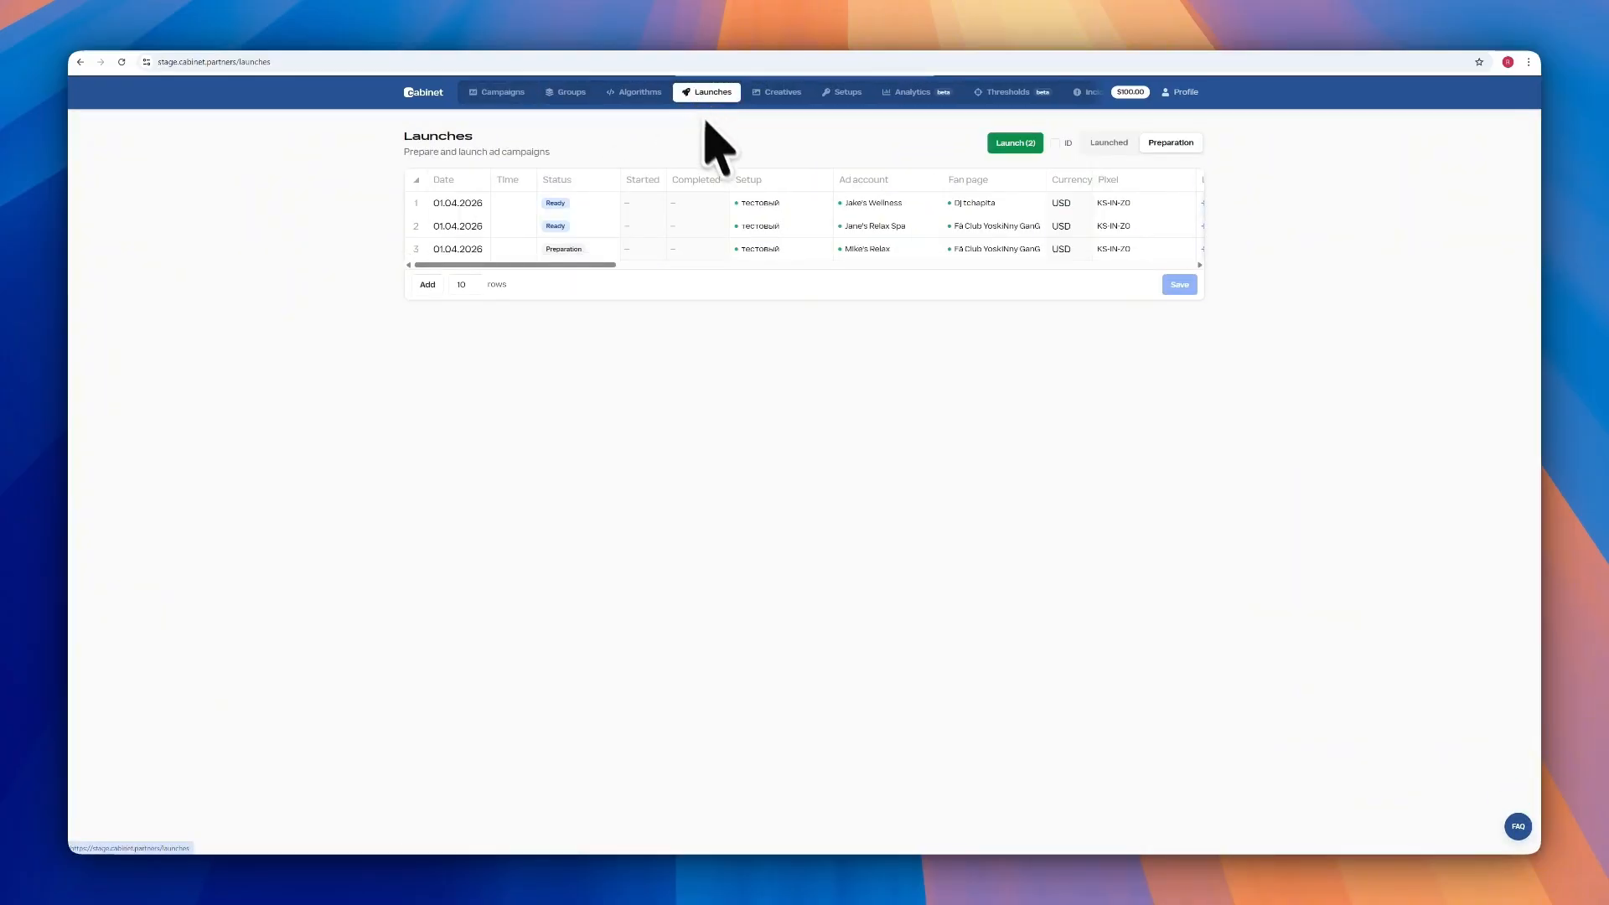